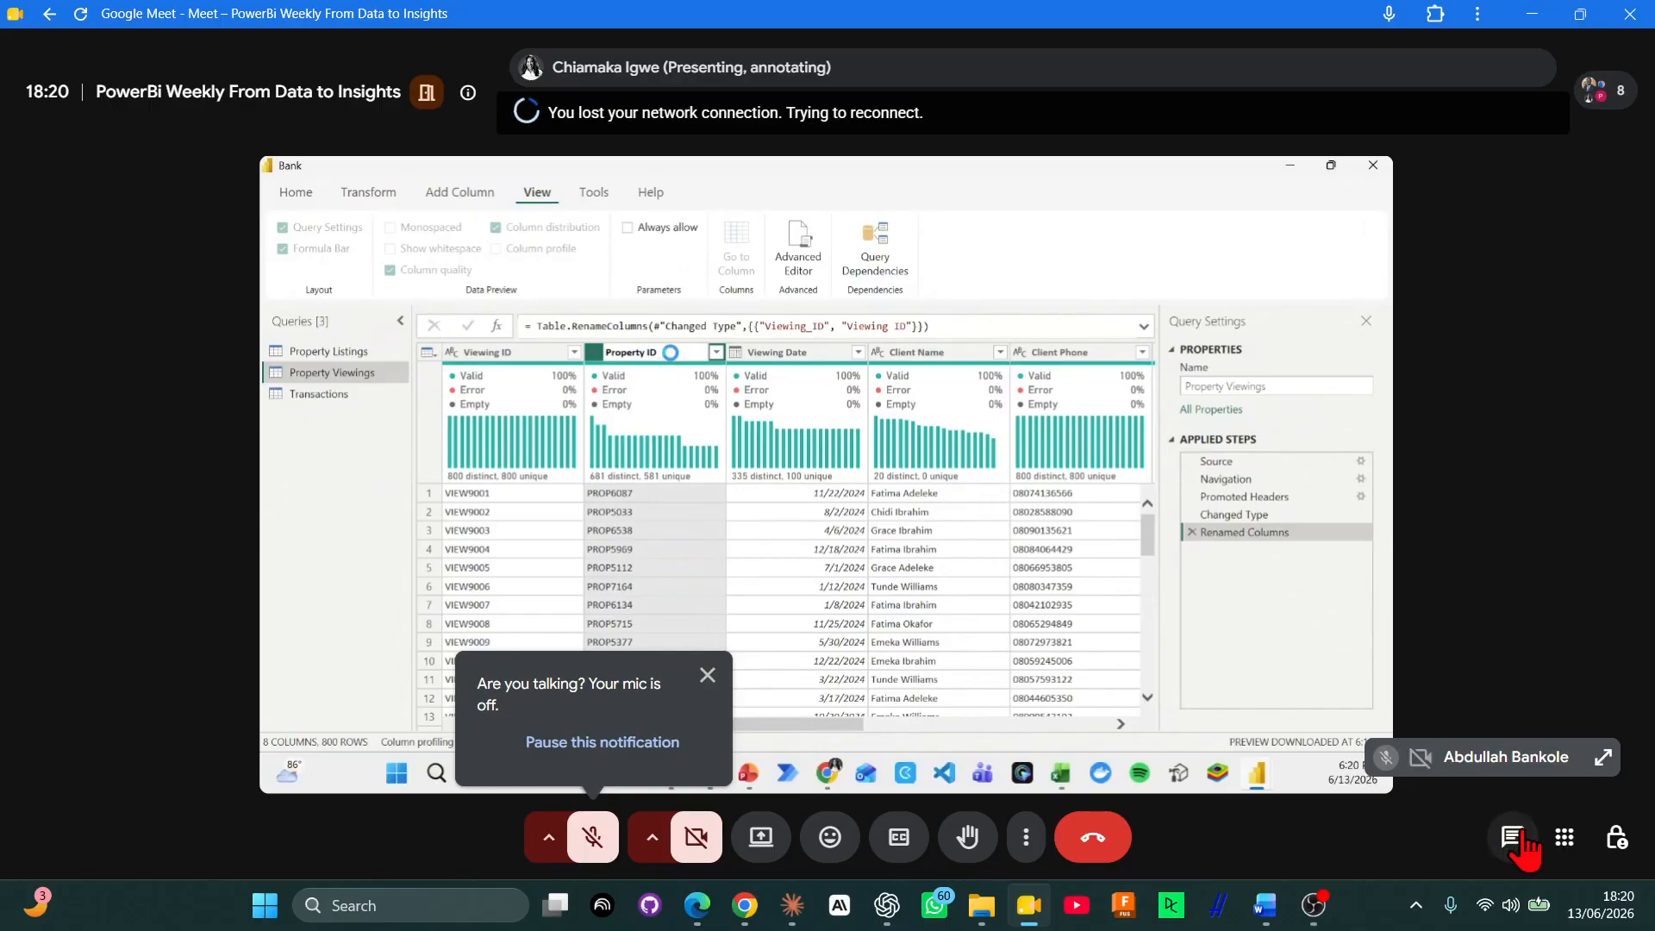
# Step: Switch the computer's Bluetooth off and back on
pyautogui.click(1486, 912)
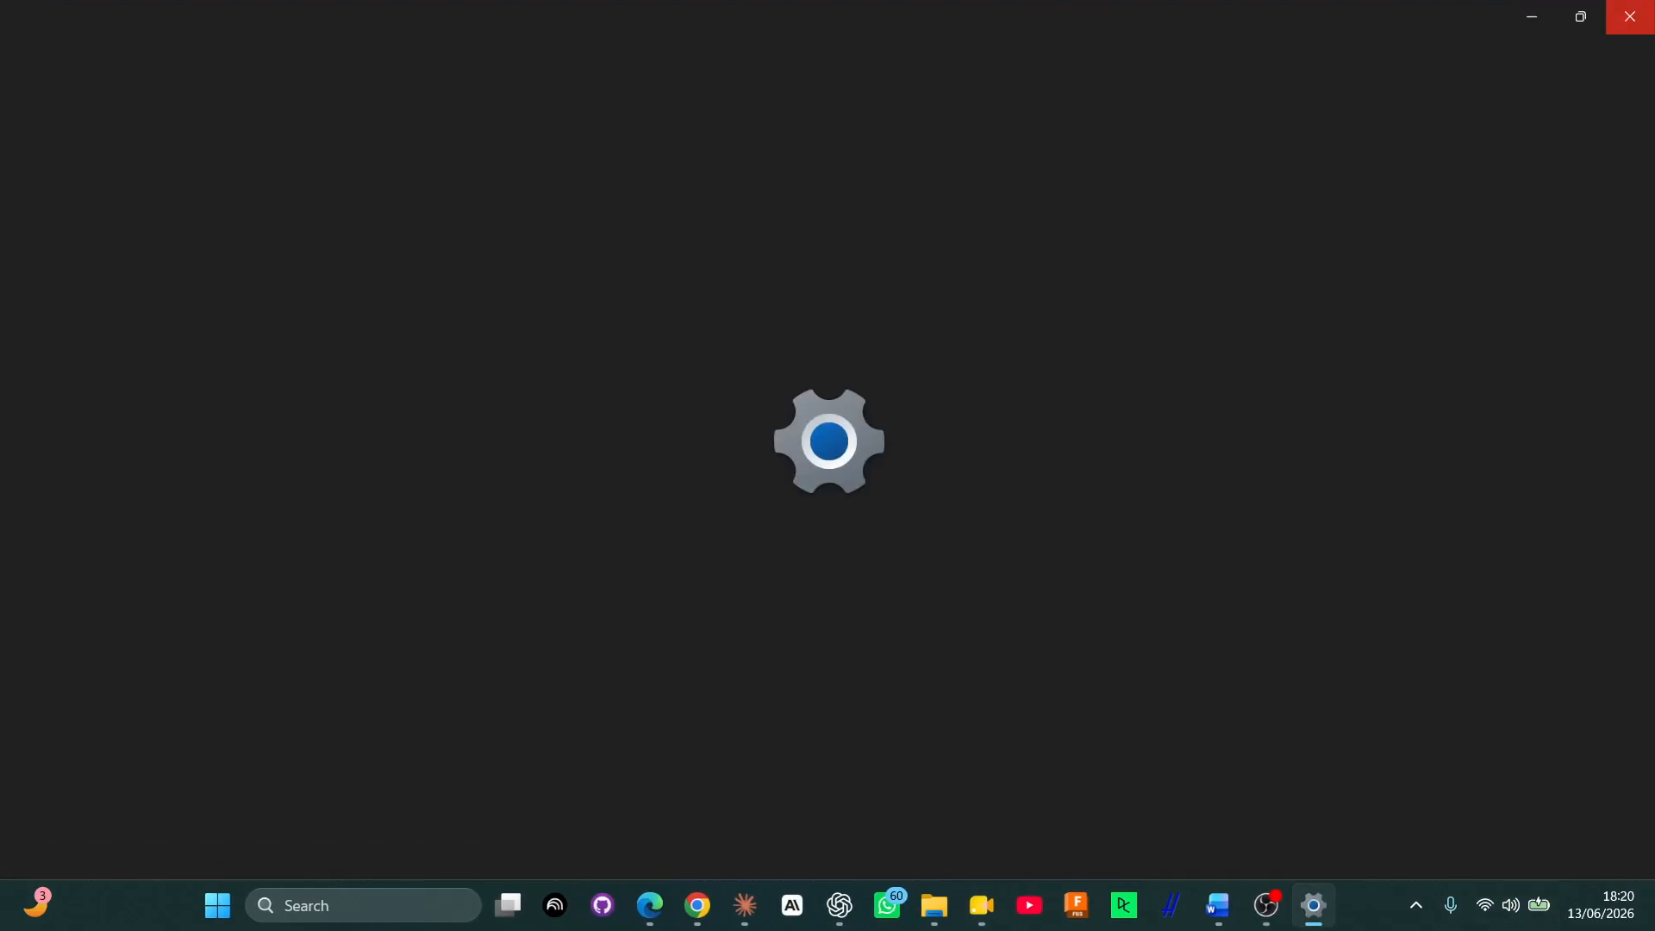
pyautogui.click(1635, 11)
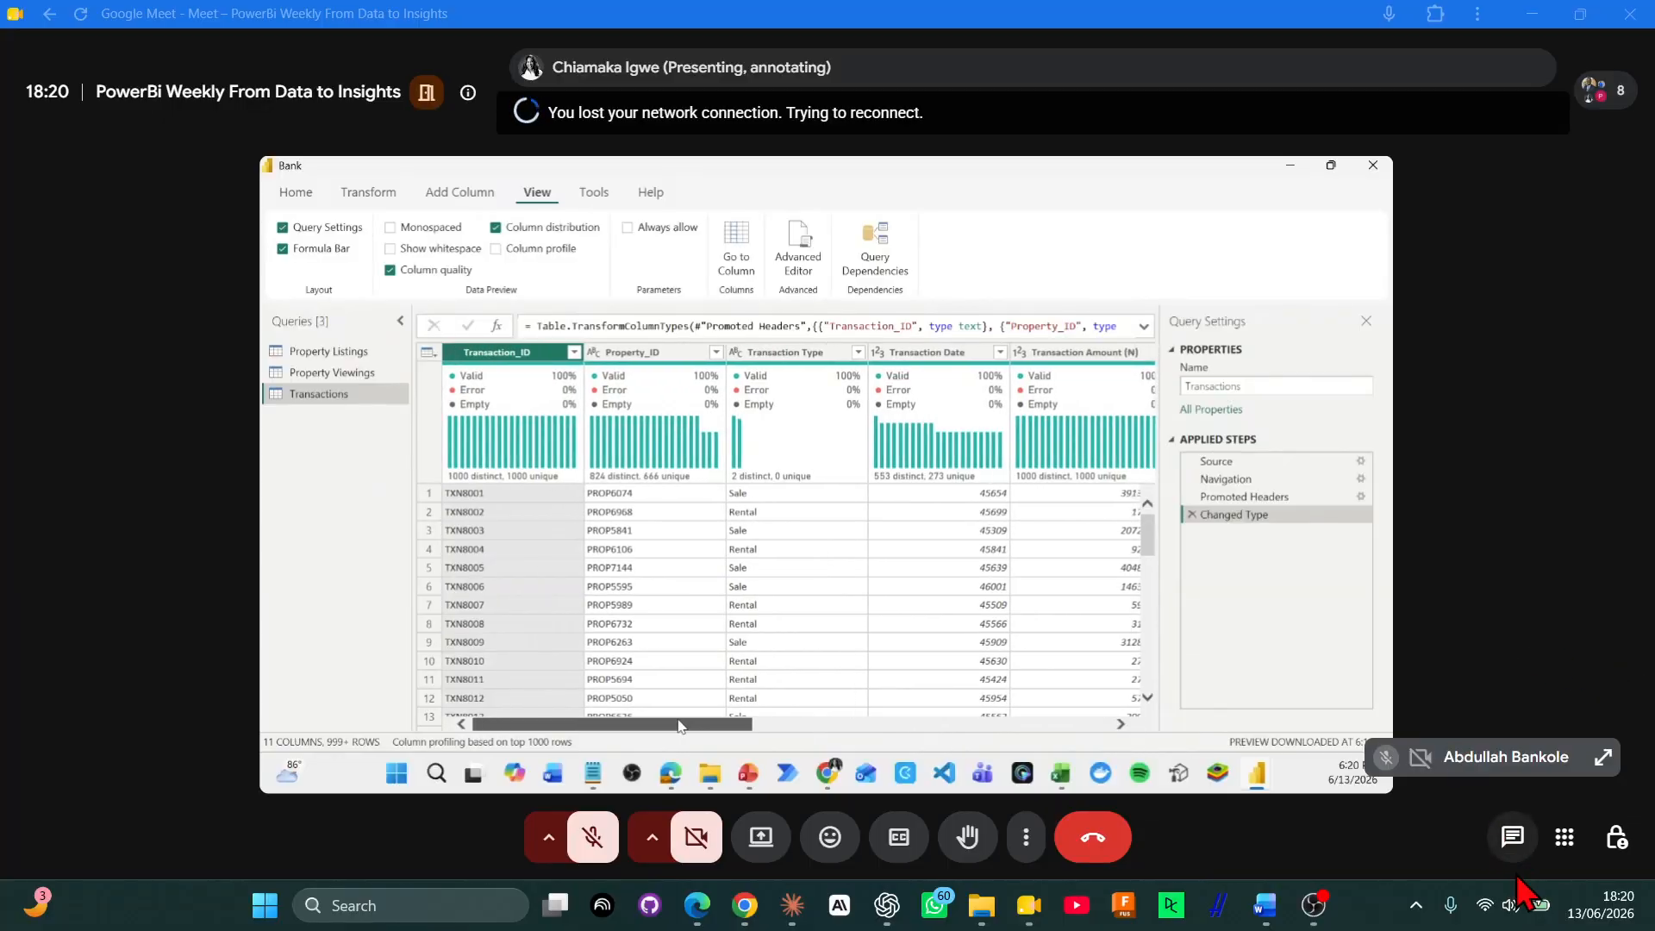
pyautogui.click(1530, 913)
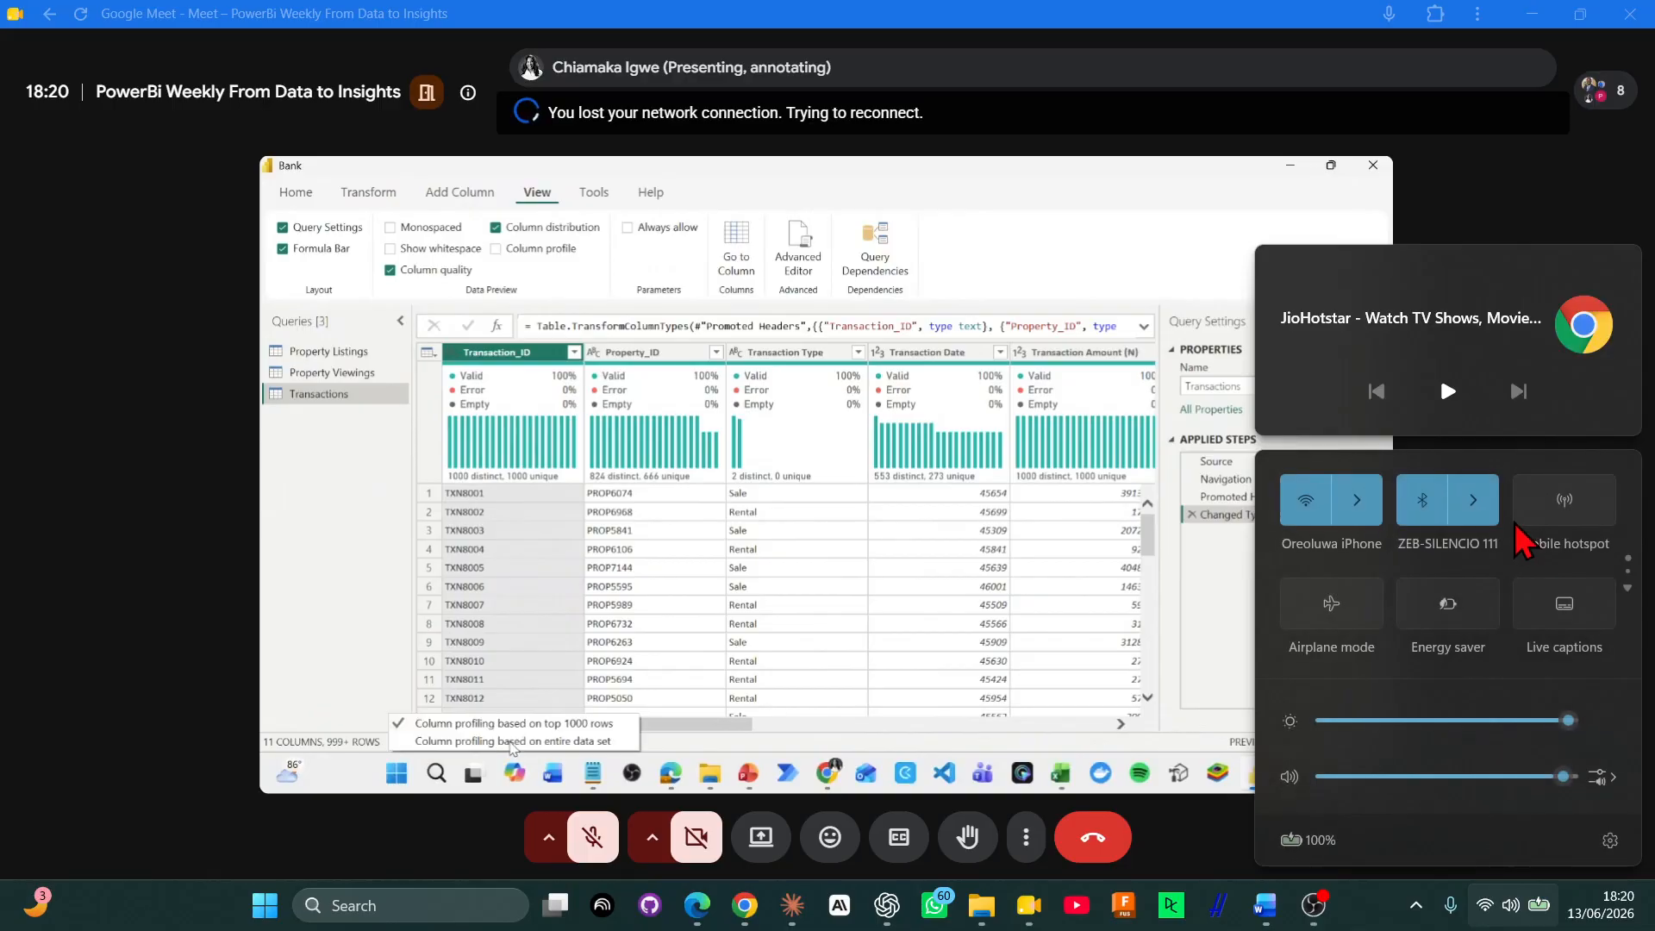
pyautogui.click(1424, 510)
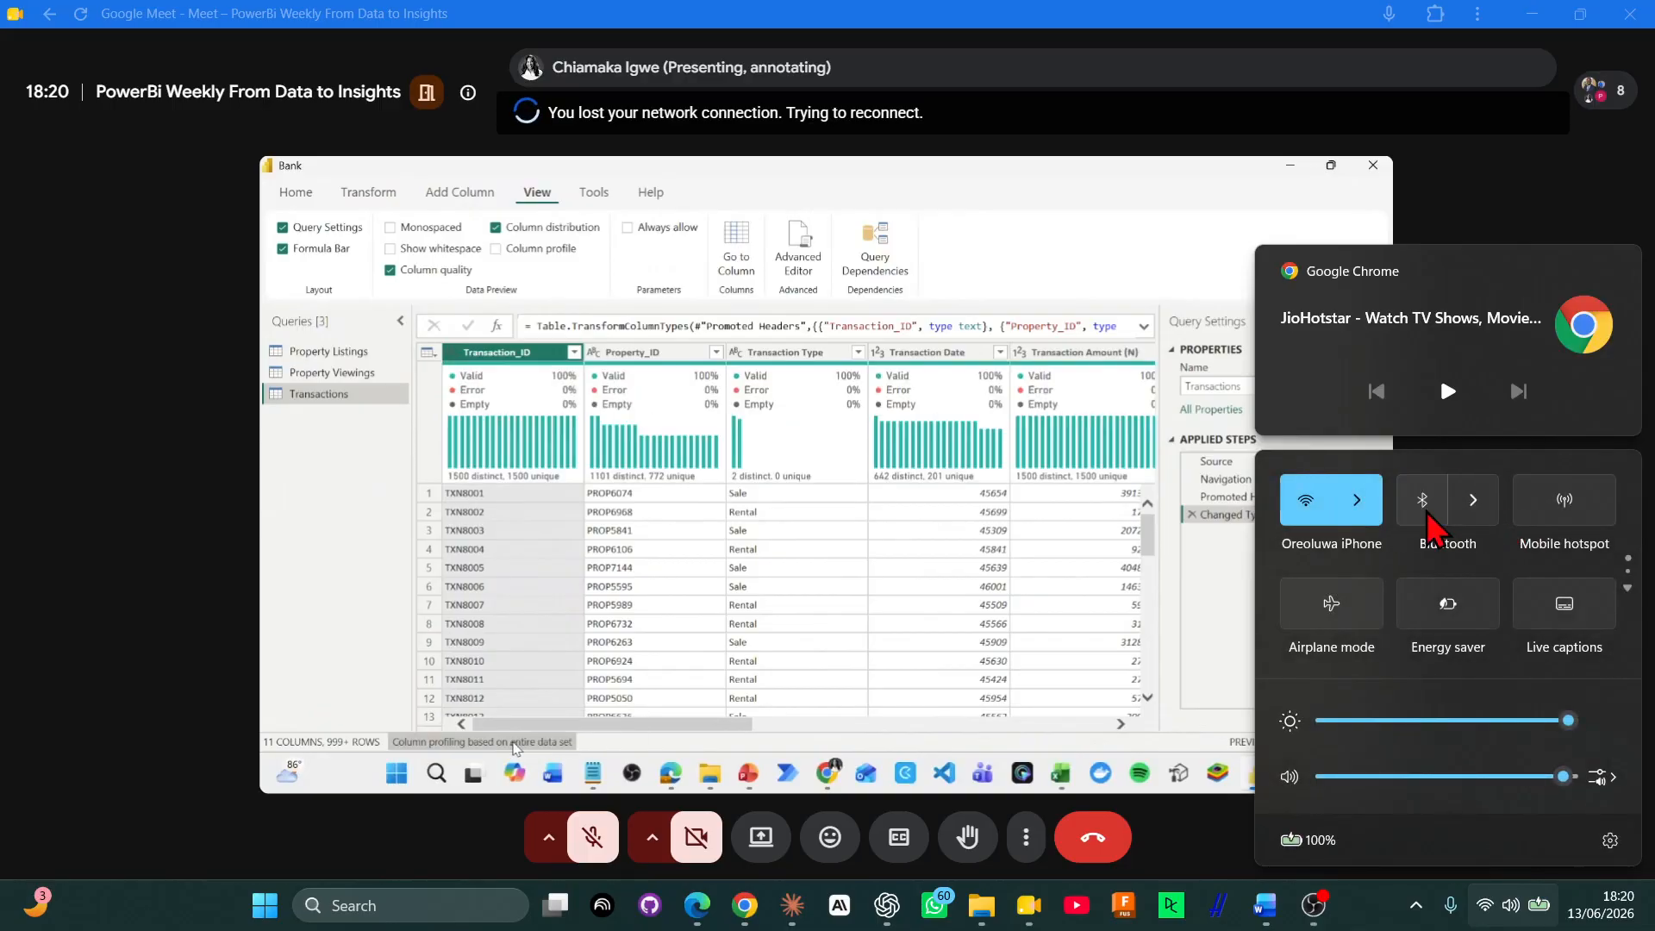
pyautogui.click(1427, 517)
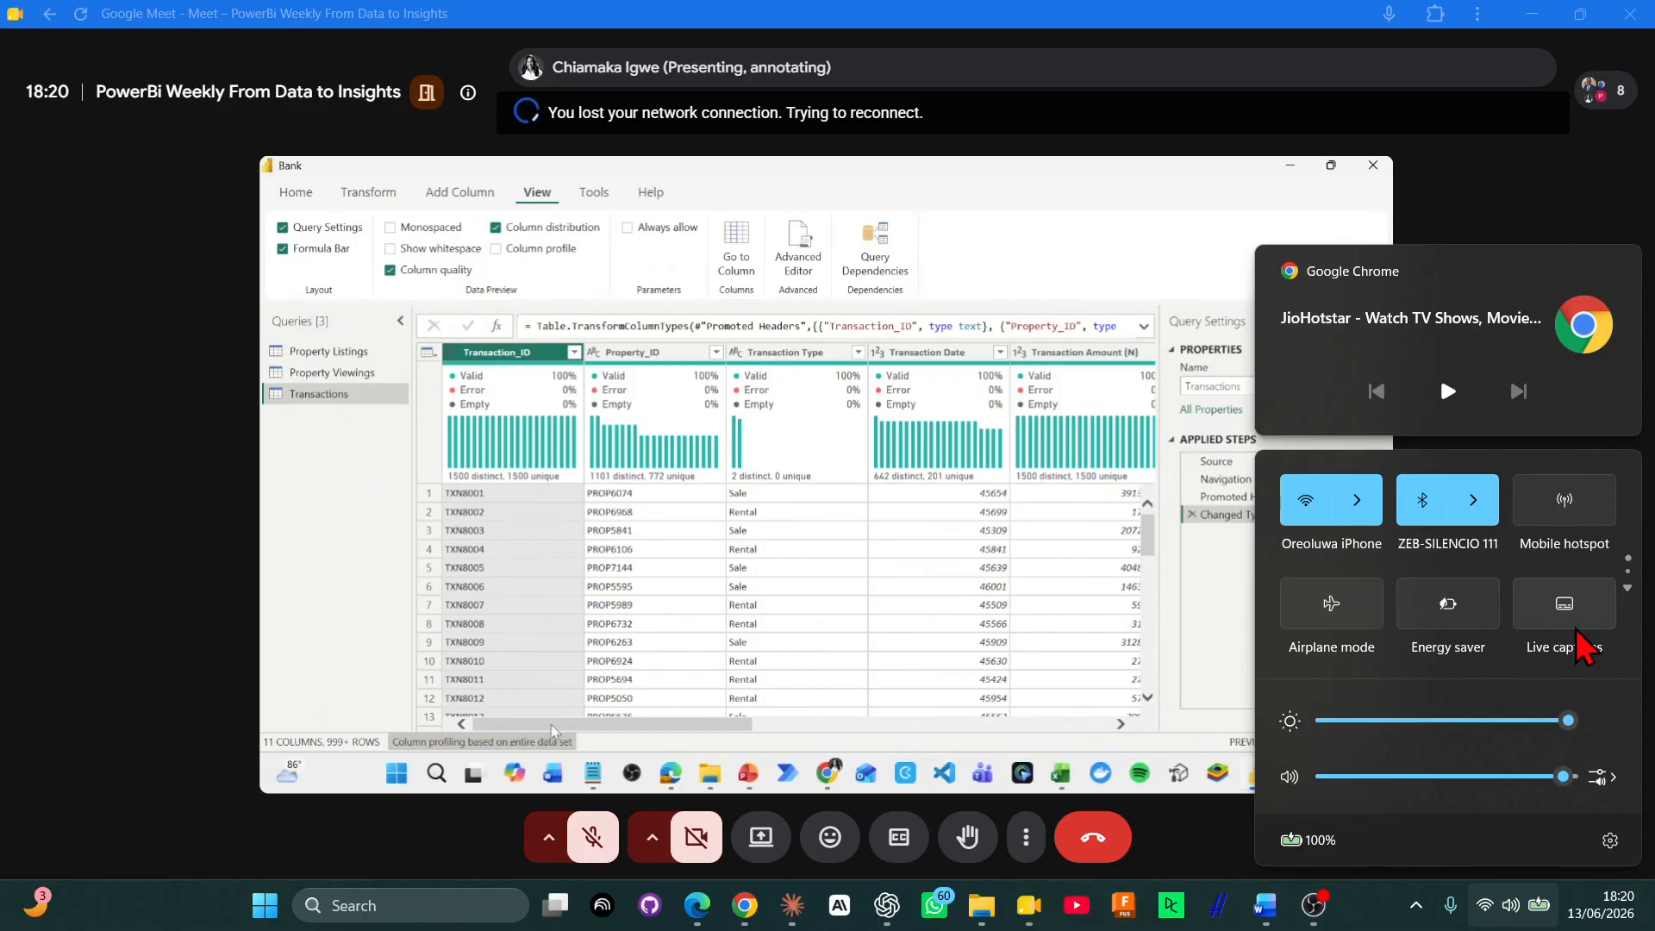
pyautogui.click(1567, 197)
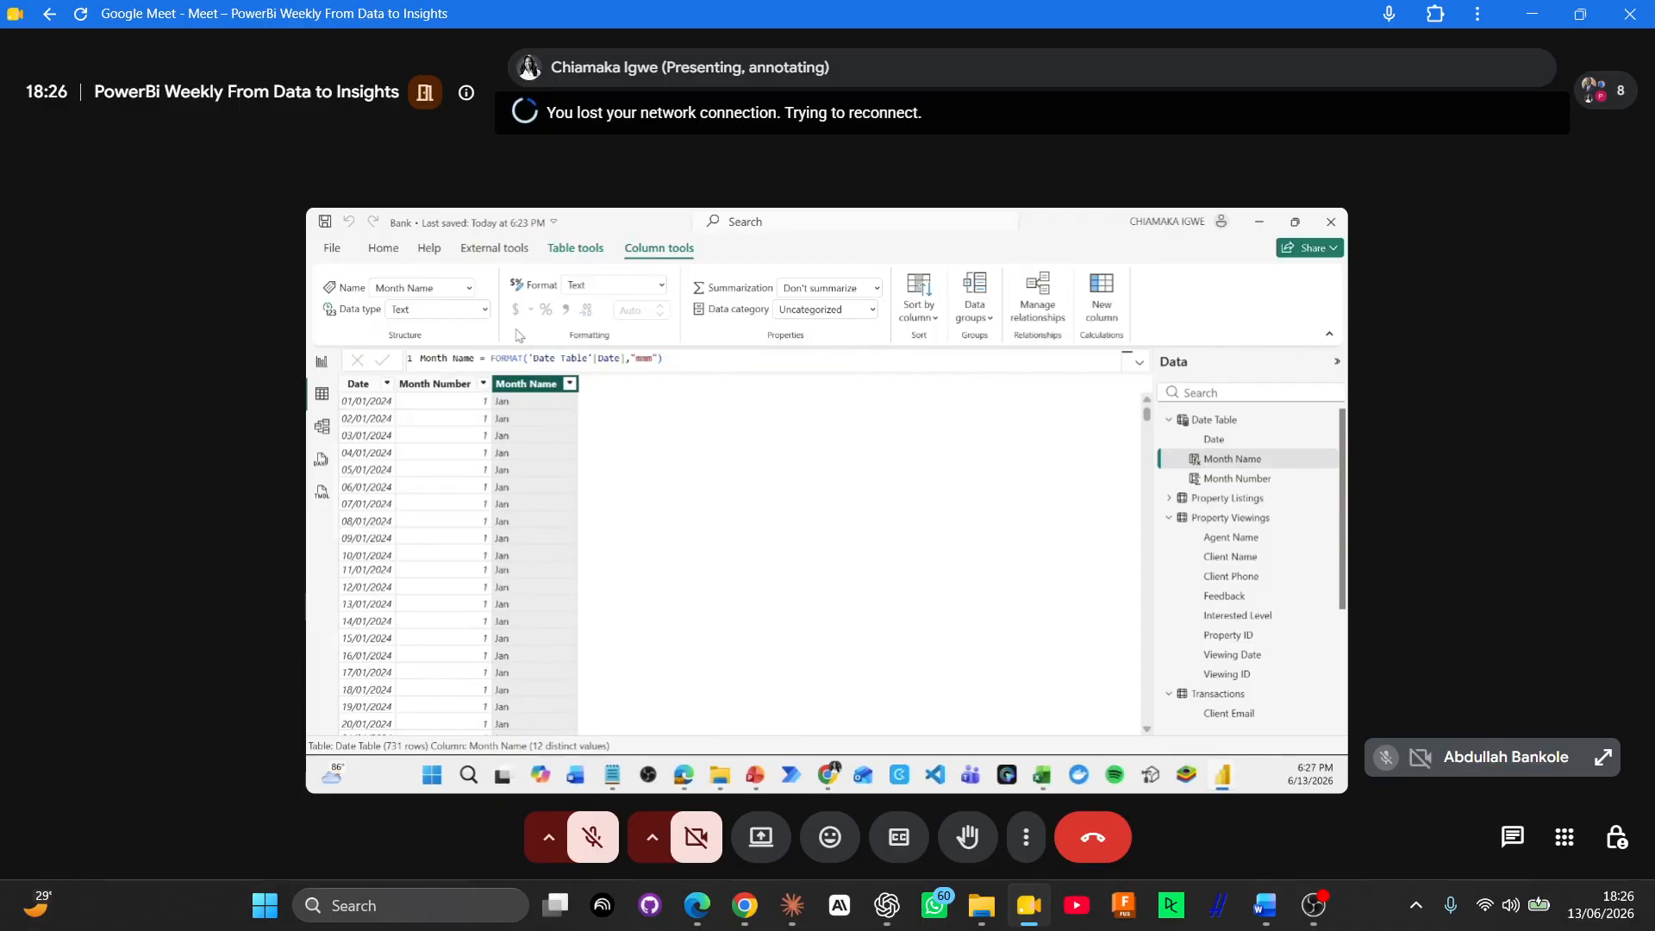
# Step: Add a calculated column to the Date Table with the formula Year = YEAR('Date Table'[Date])
pyautogui.click(1100, 323)
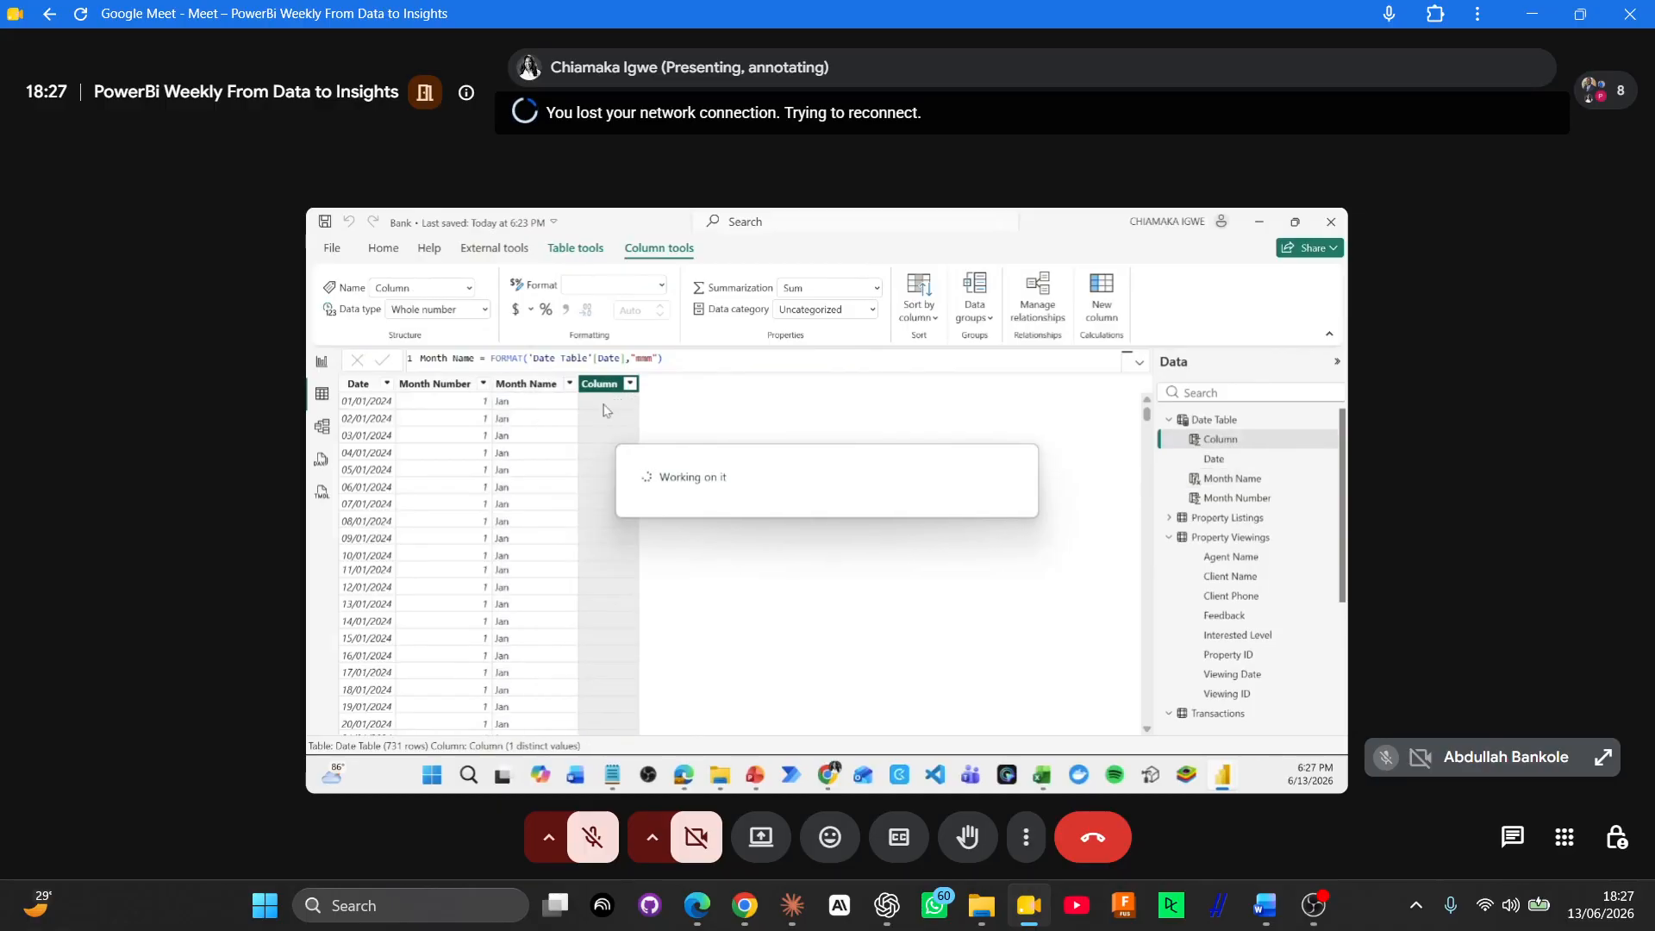
pyautogui.write('Year')
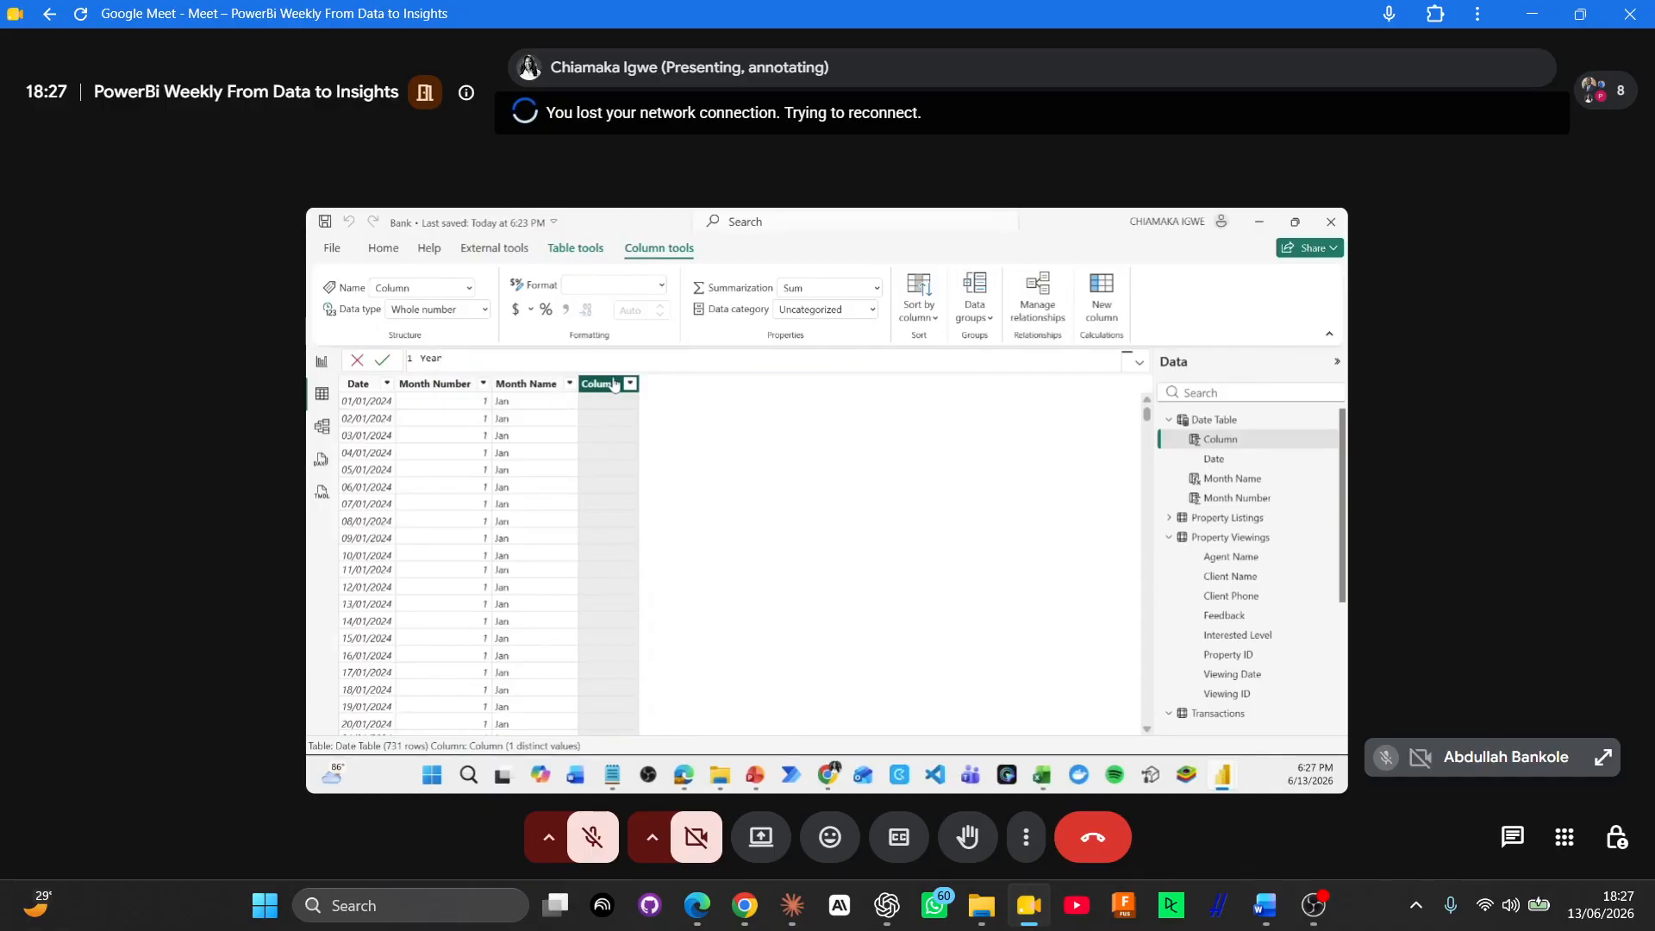
pyautogui.write(' = YEAR(')
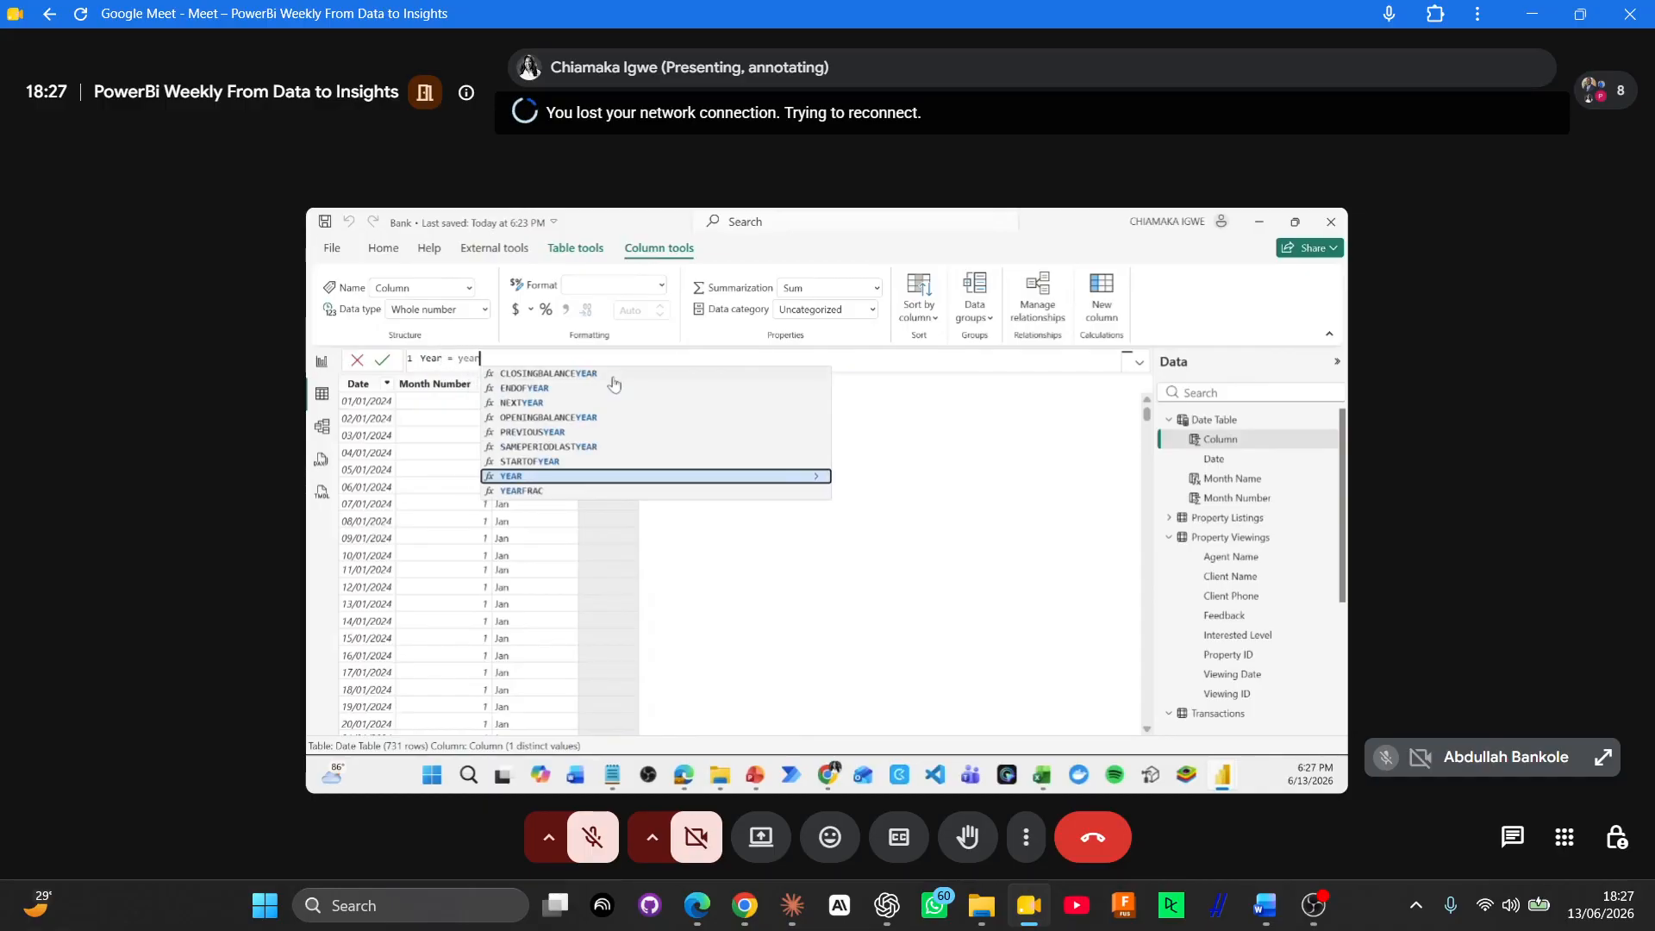
pyautogui.write('da')
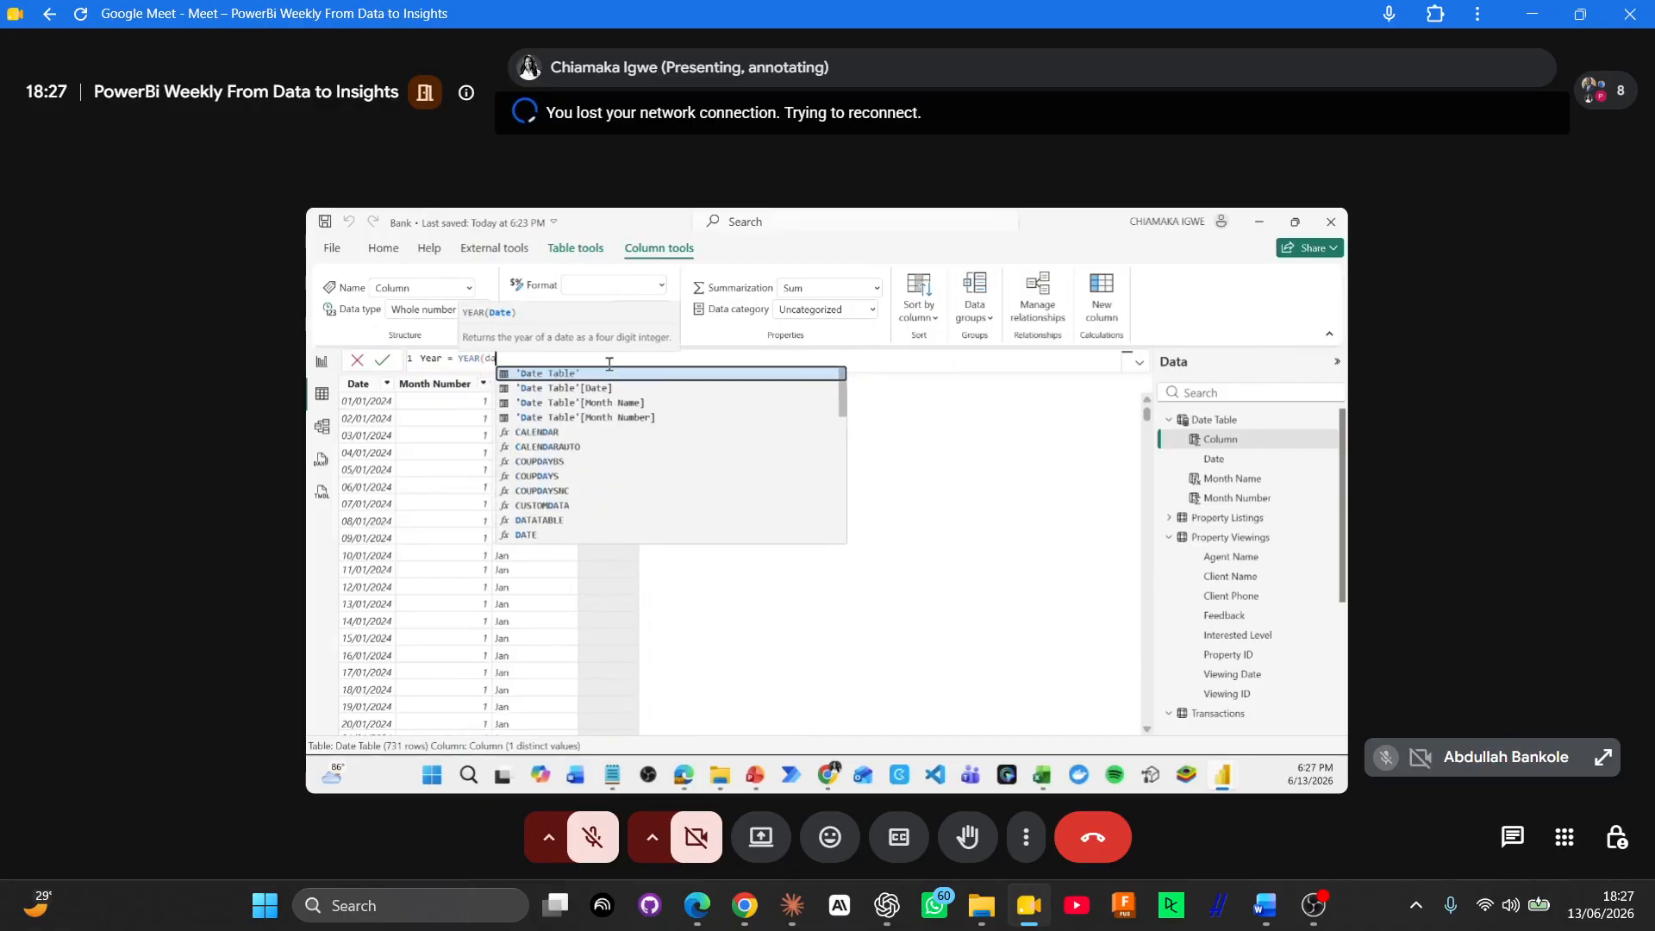
pyautogui.write("te Table'[Date")
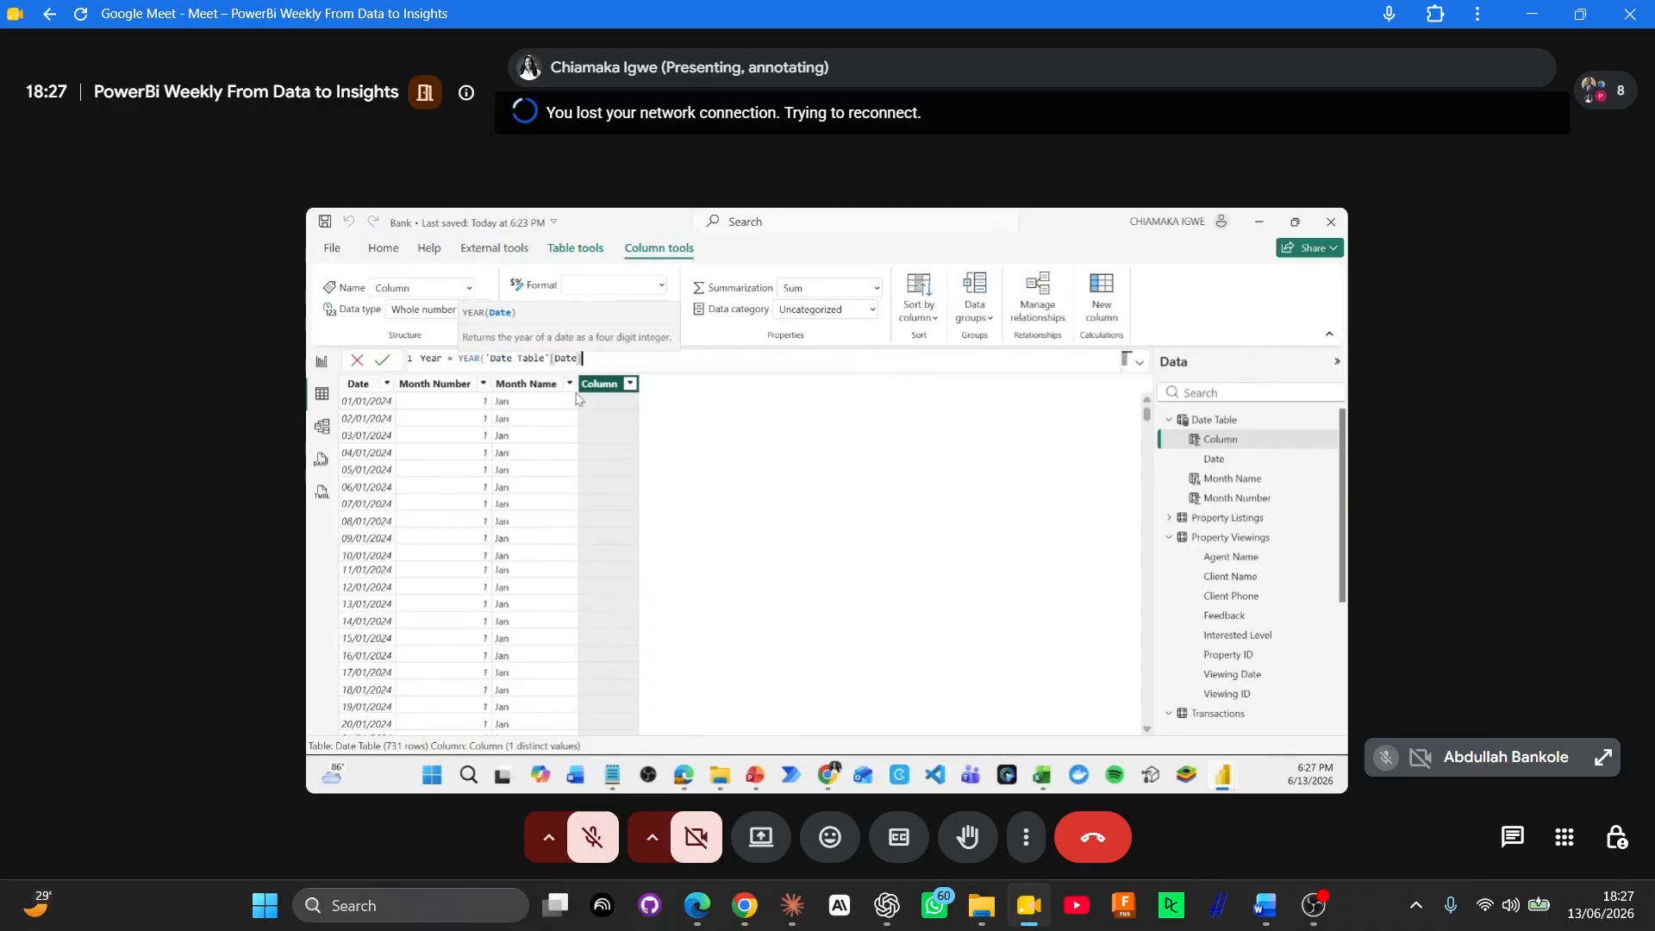
pyautogui.click(595, 388)
pyautogui.write(')')
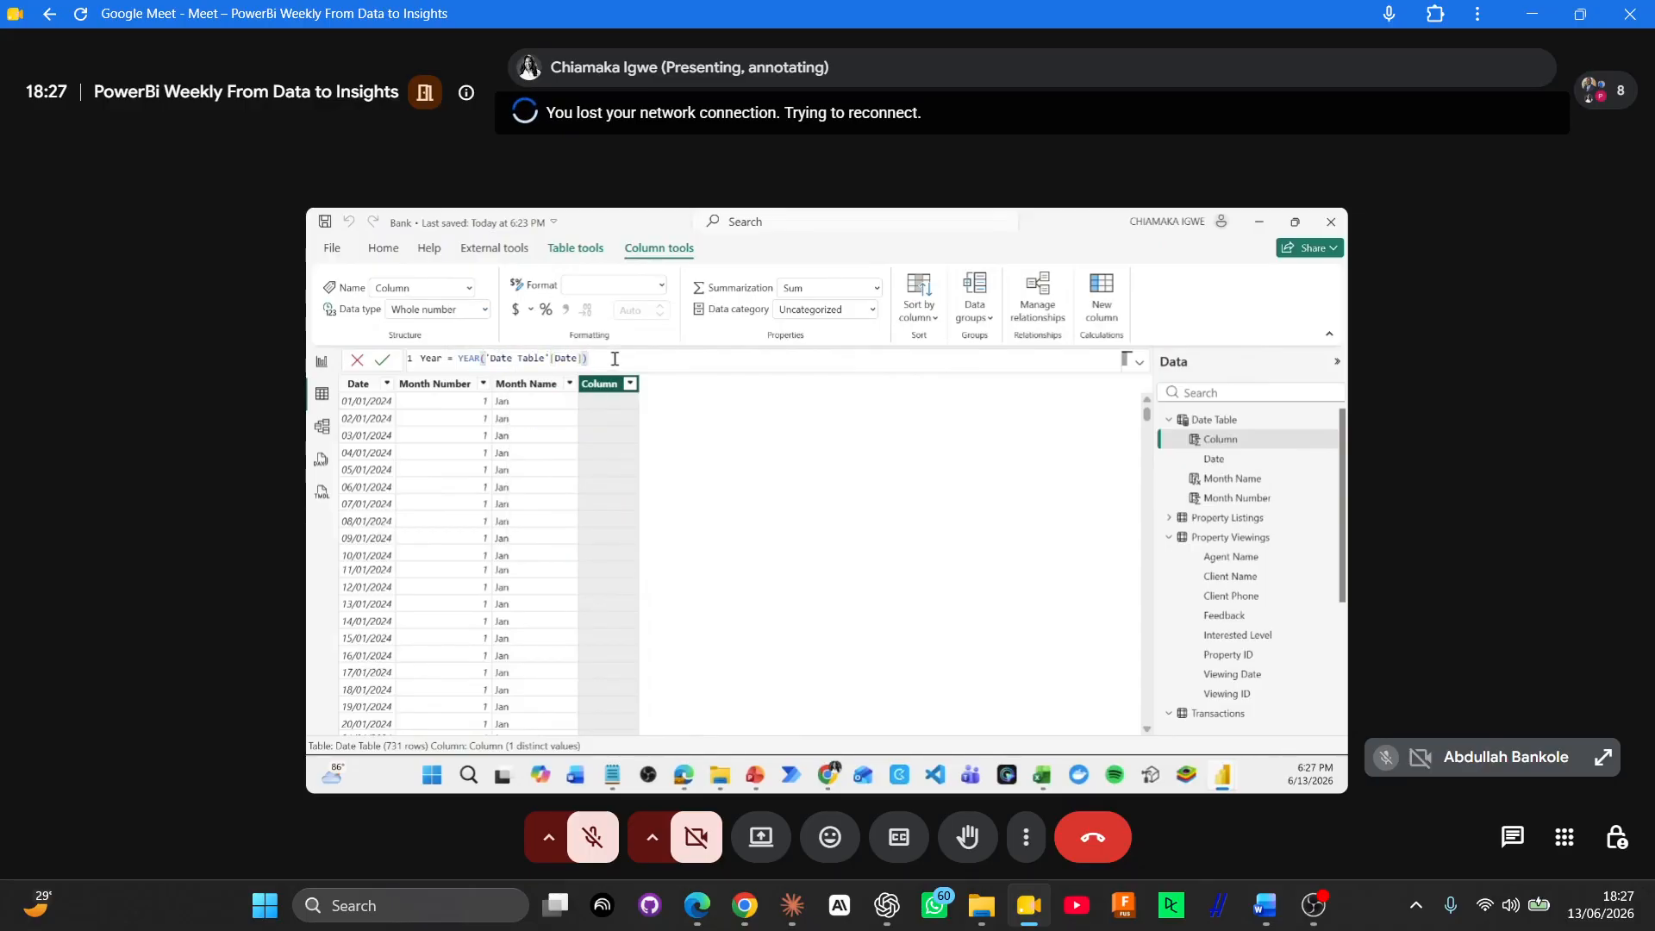
pyautogui.press('Return')
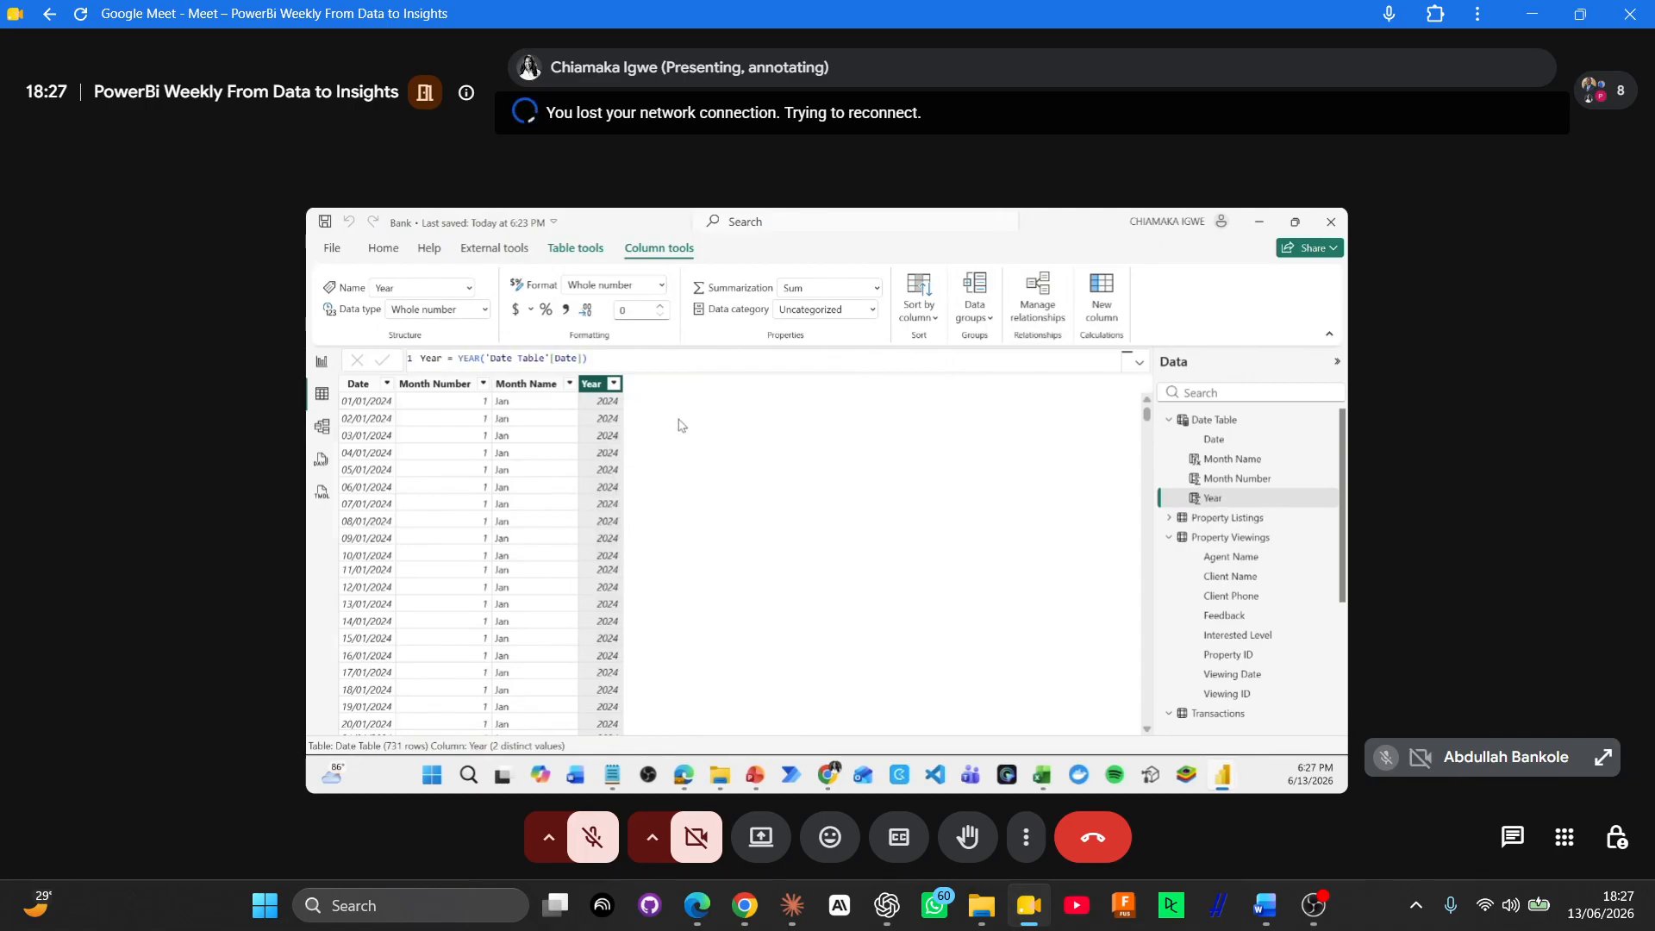
# Step: Show the model diagram of all tables and collapse its Properties pane
pyautogui.click(326, 371)
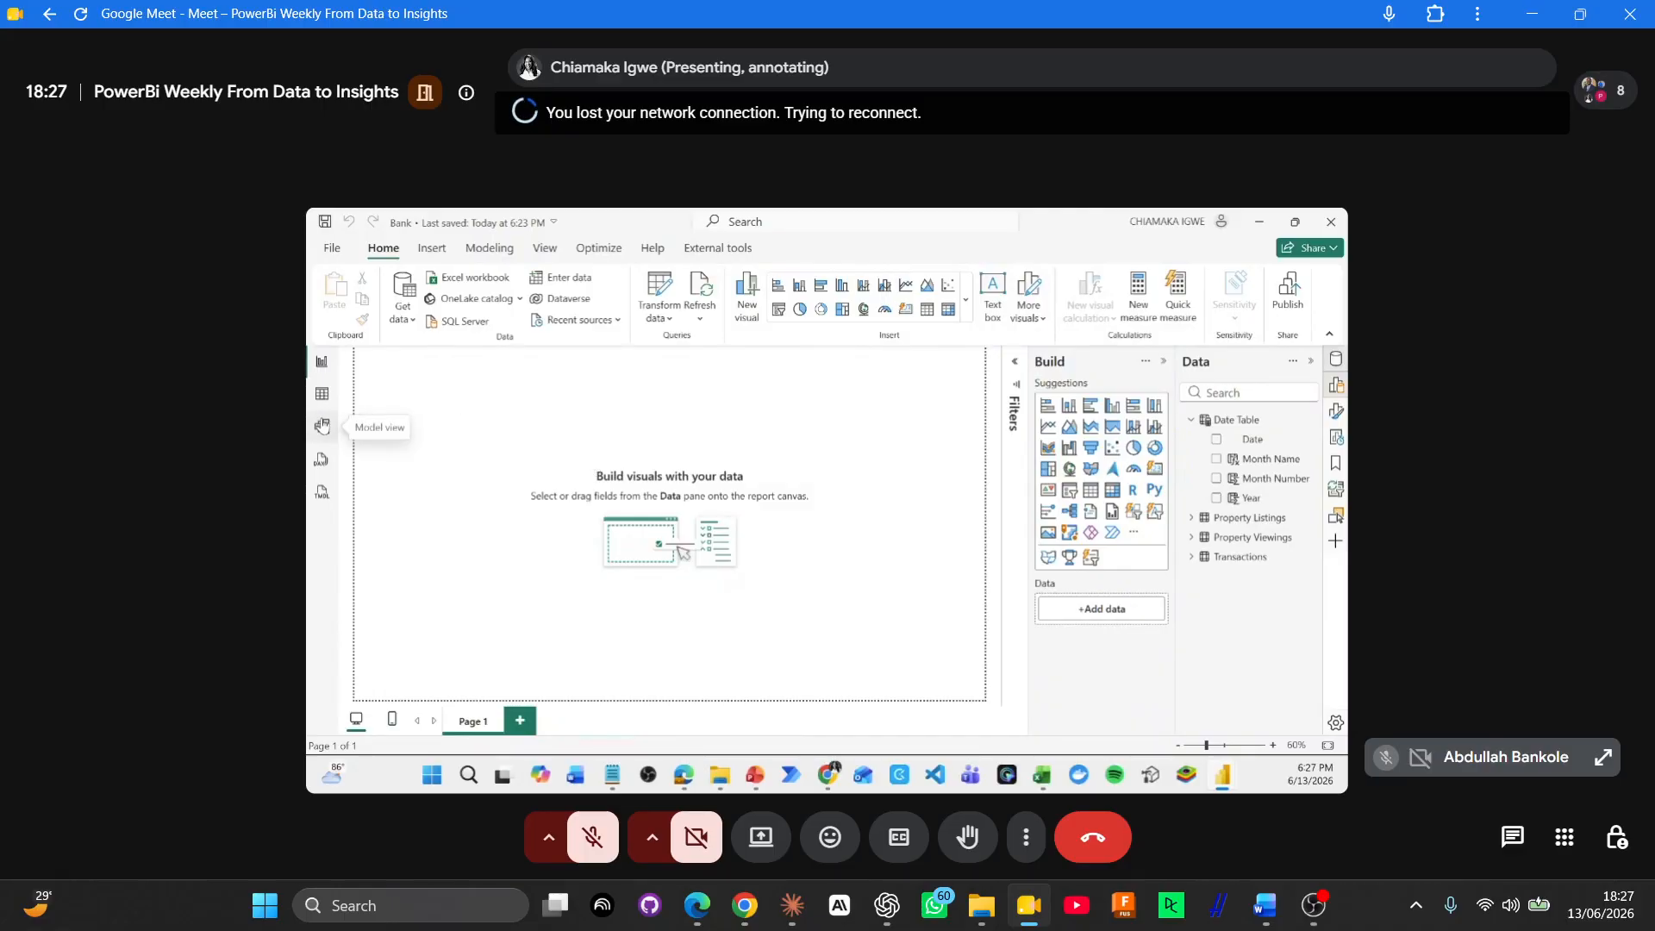
pyautogui.click(488, 250)
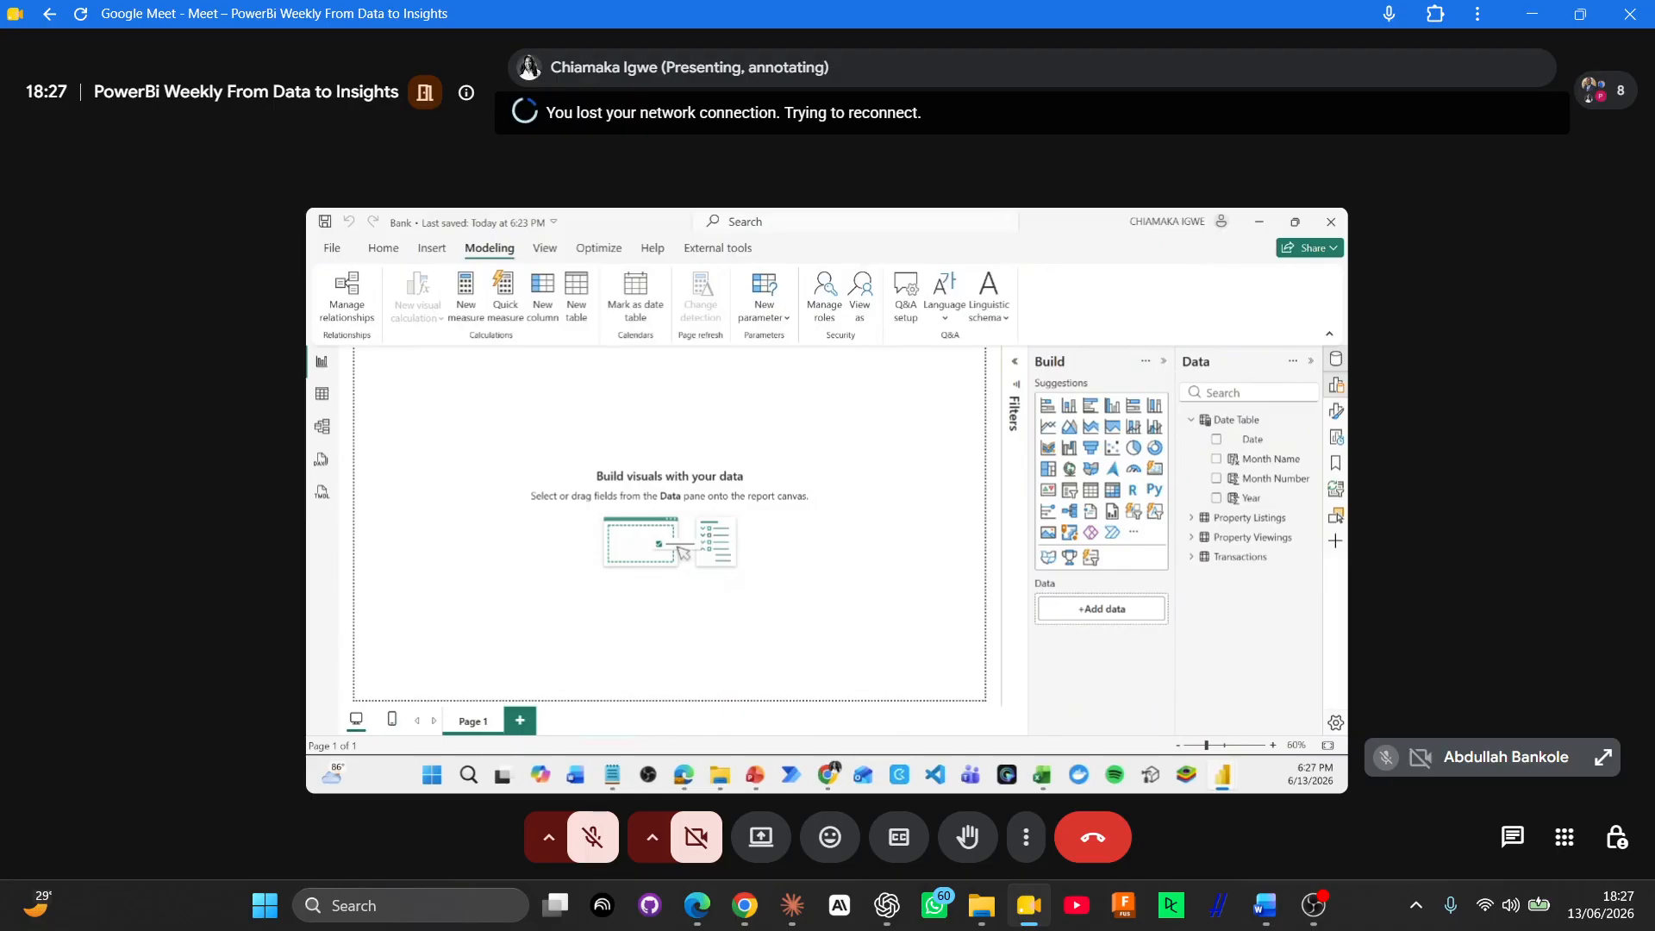
pyautogui.click(323, 428)
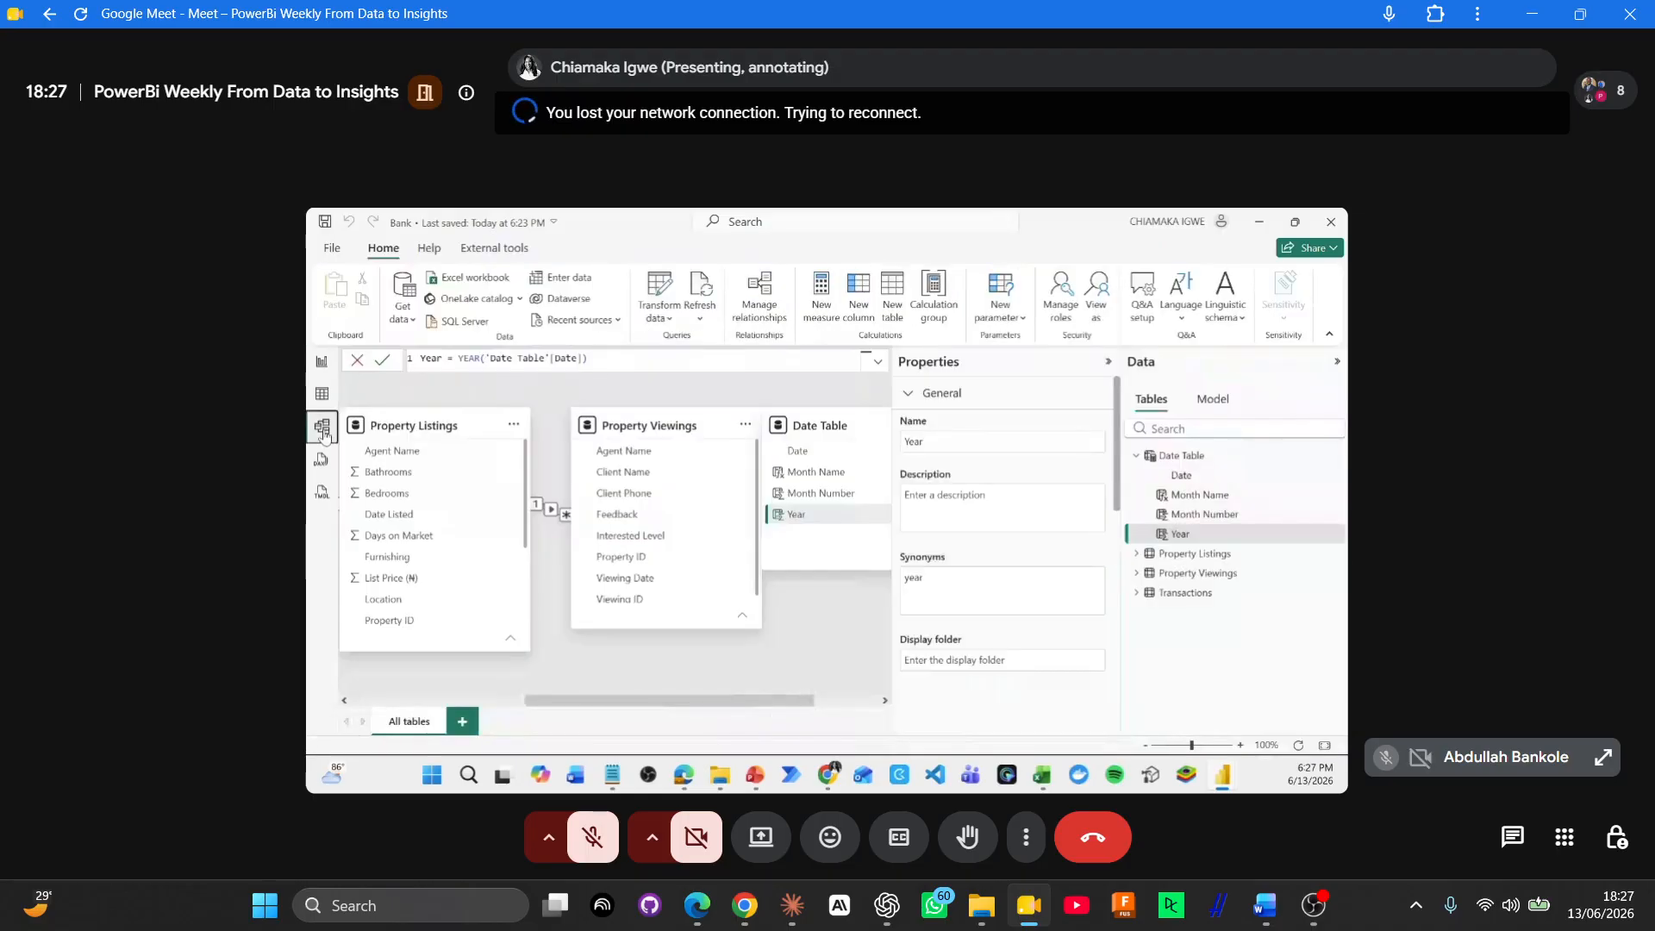
pyautogui.click(1108, 361)
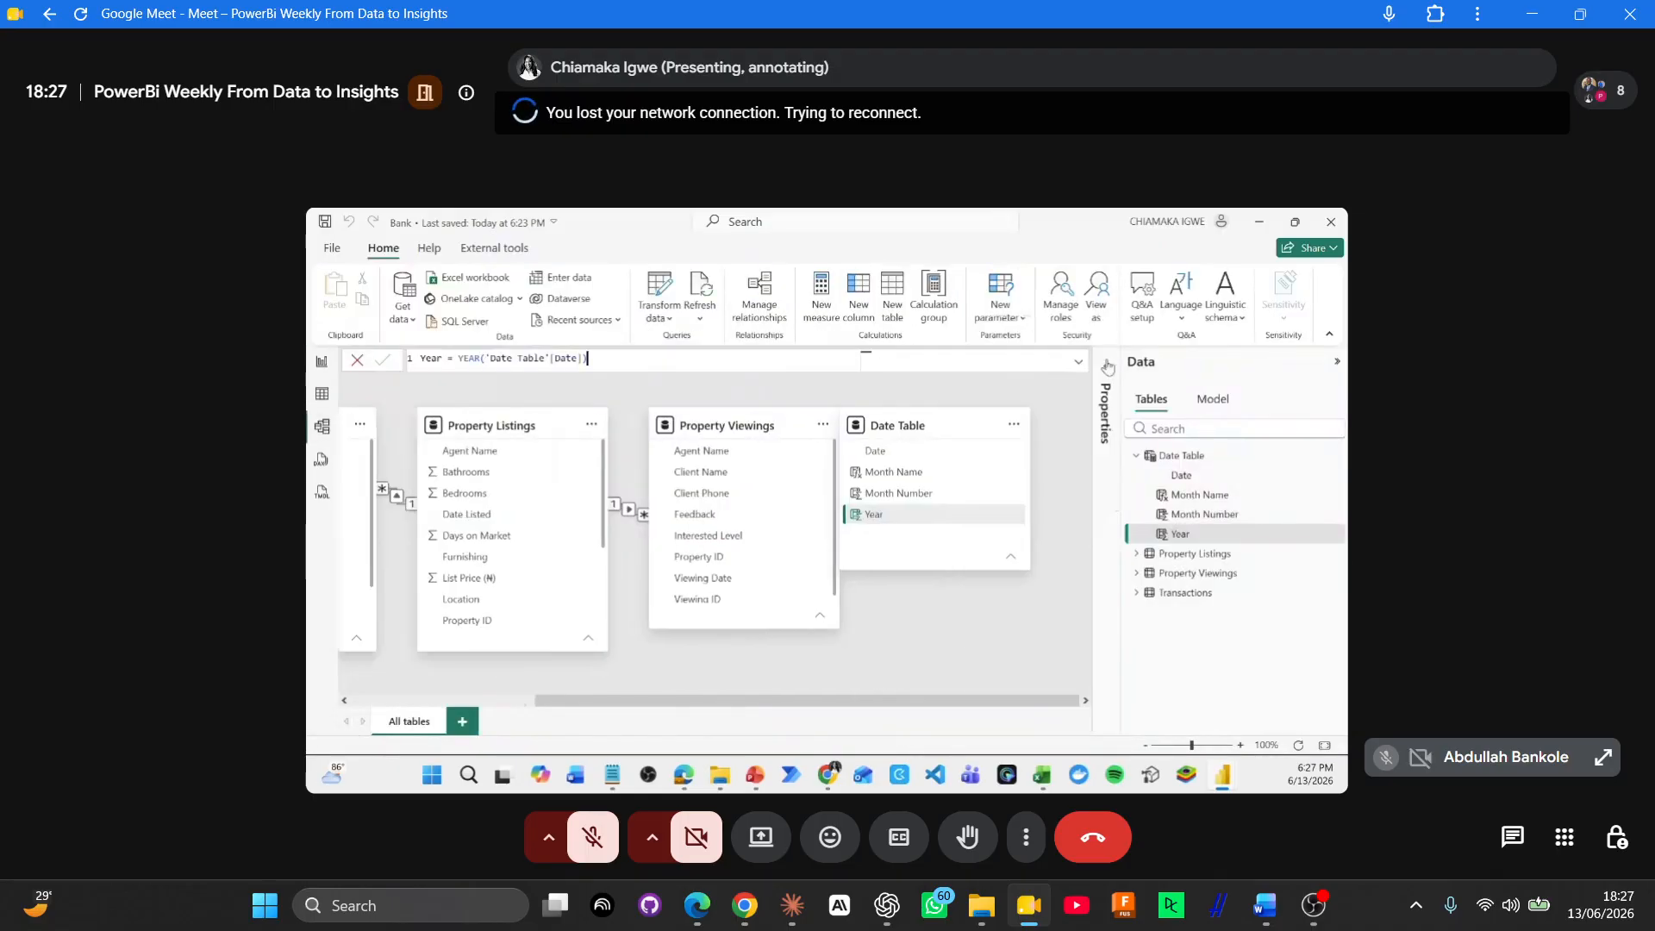
# Step: Create a many-to-one relationship from the Transactions table's Transaction Date column to the Date Table's Date column, with single cross-filter direction
pyautogui.click(763, 308)
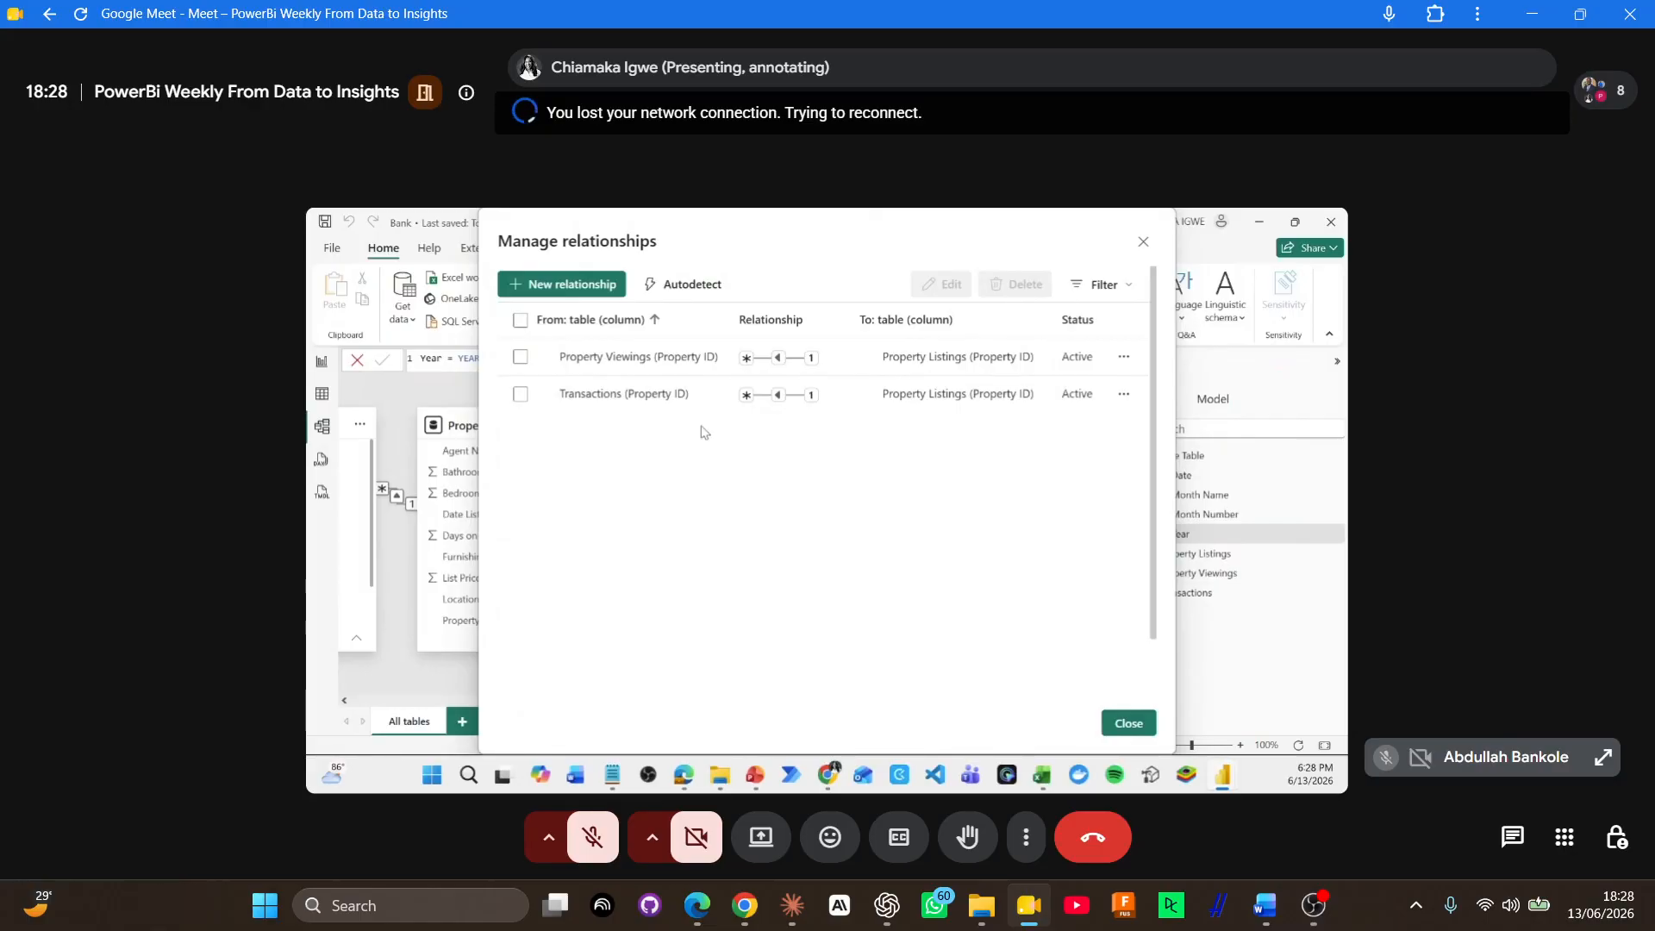
pyautogui.click(572, 284)
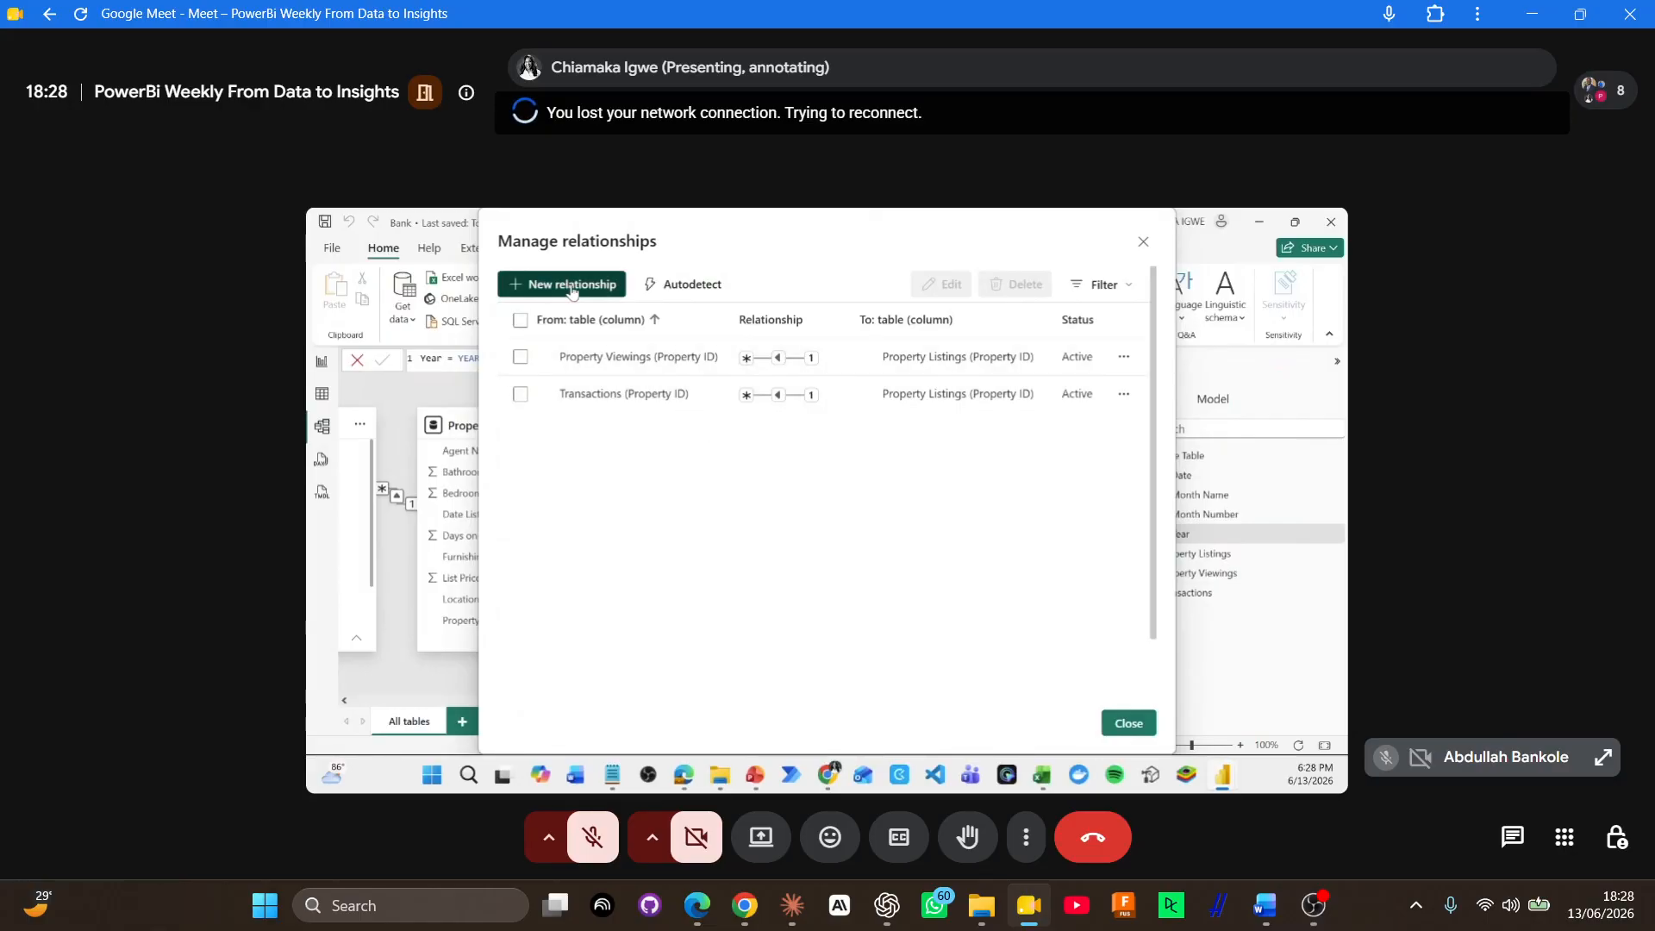
pyautogui.click(633, 323)
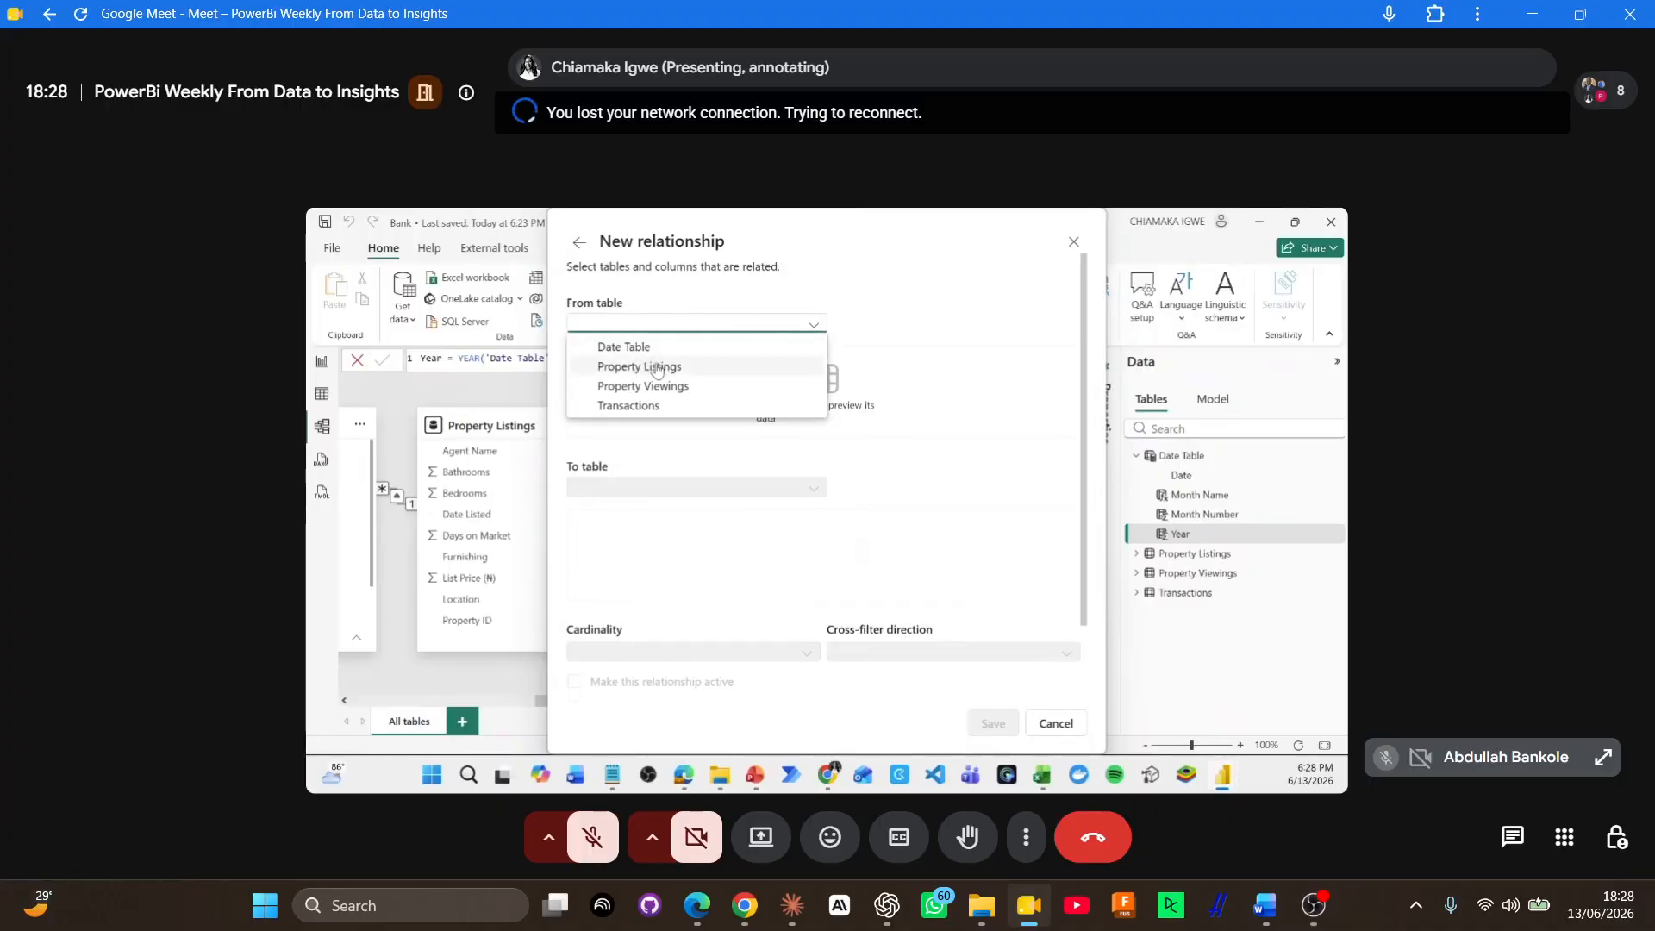
pyautogui.click(642, 406)
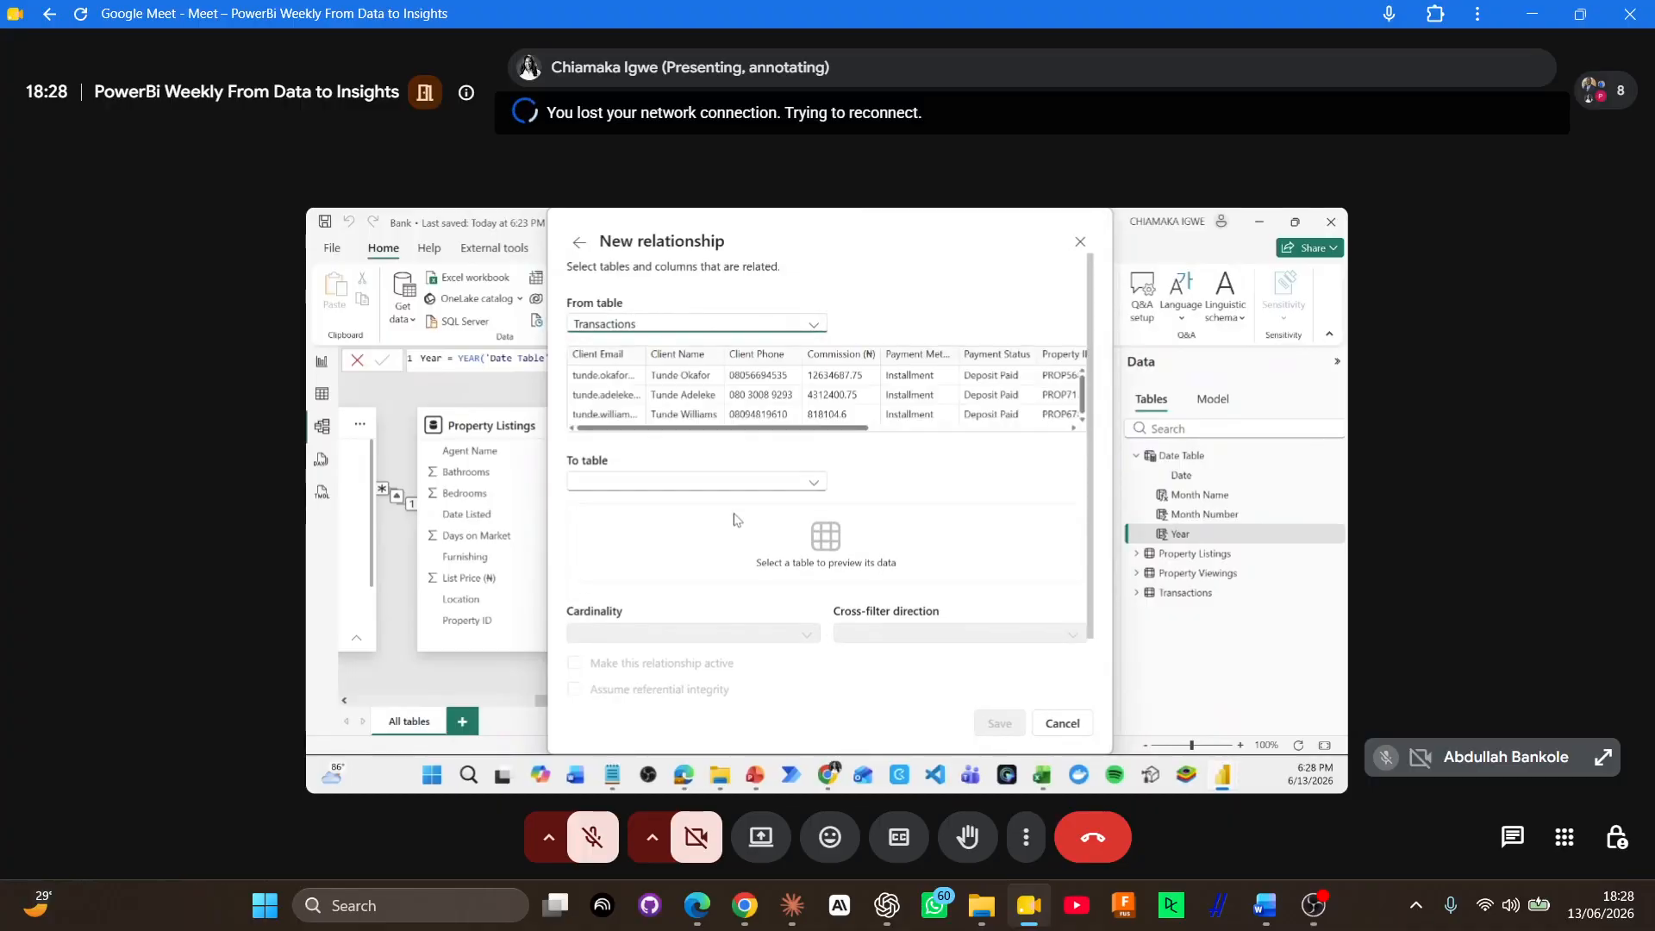
pyautogui.click(699, 482)
pyautogui.click(655, 506)
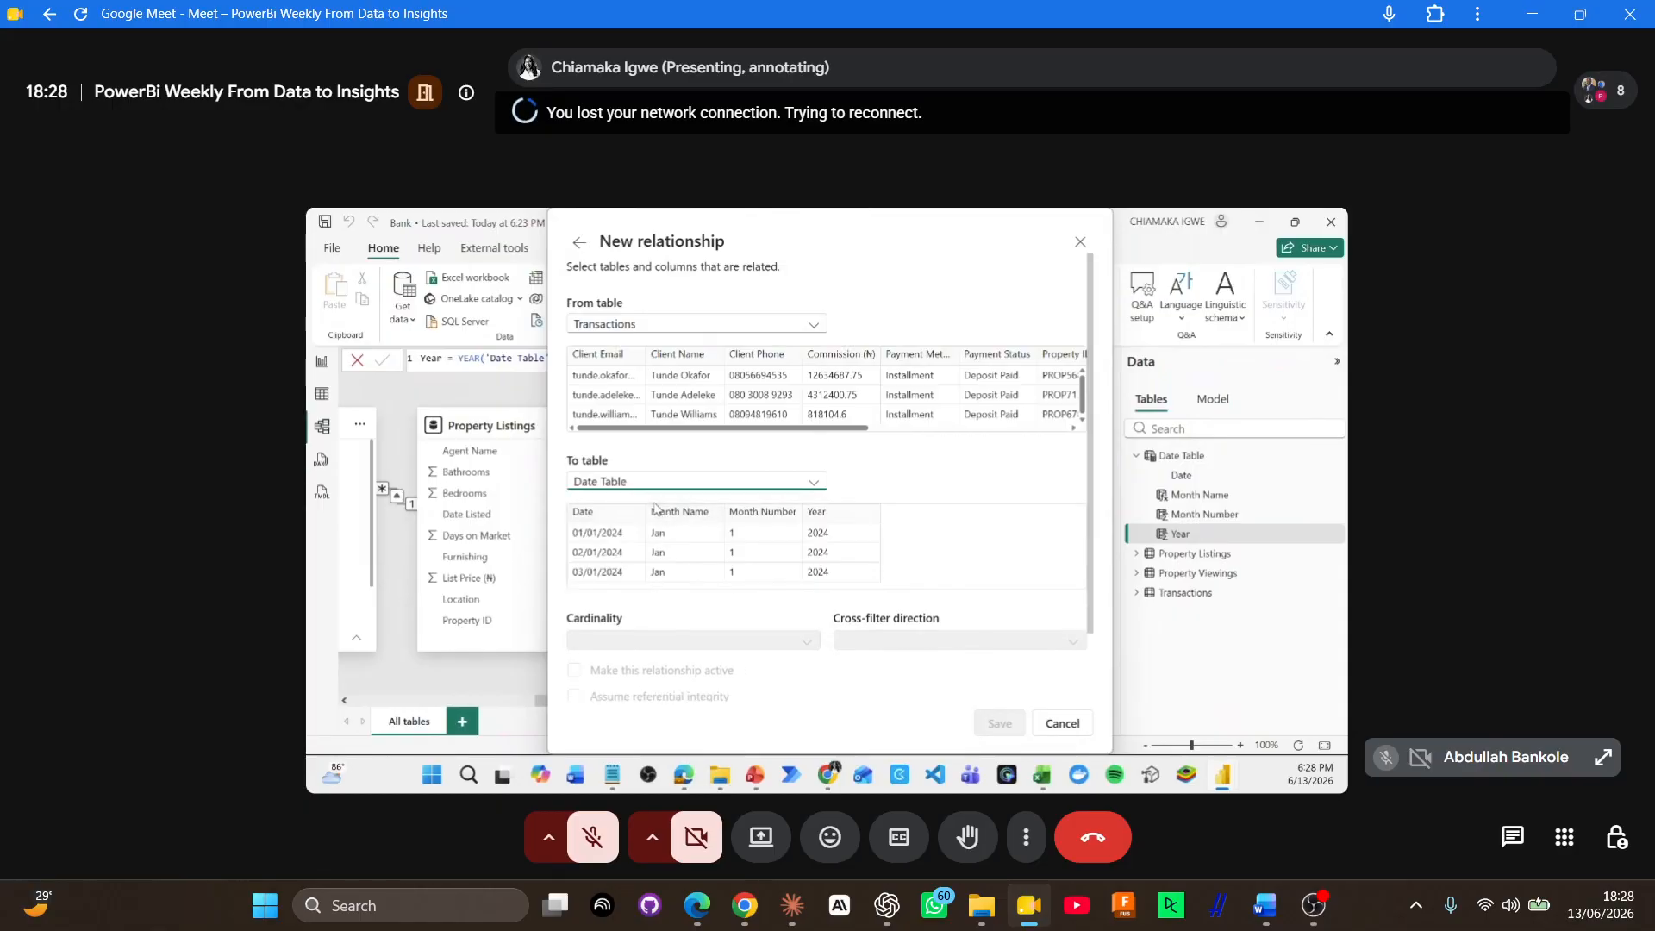
pyautogui.moveTo(694, 423); pyautogui.dragTo(912, 420)
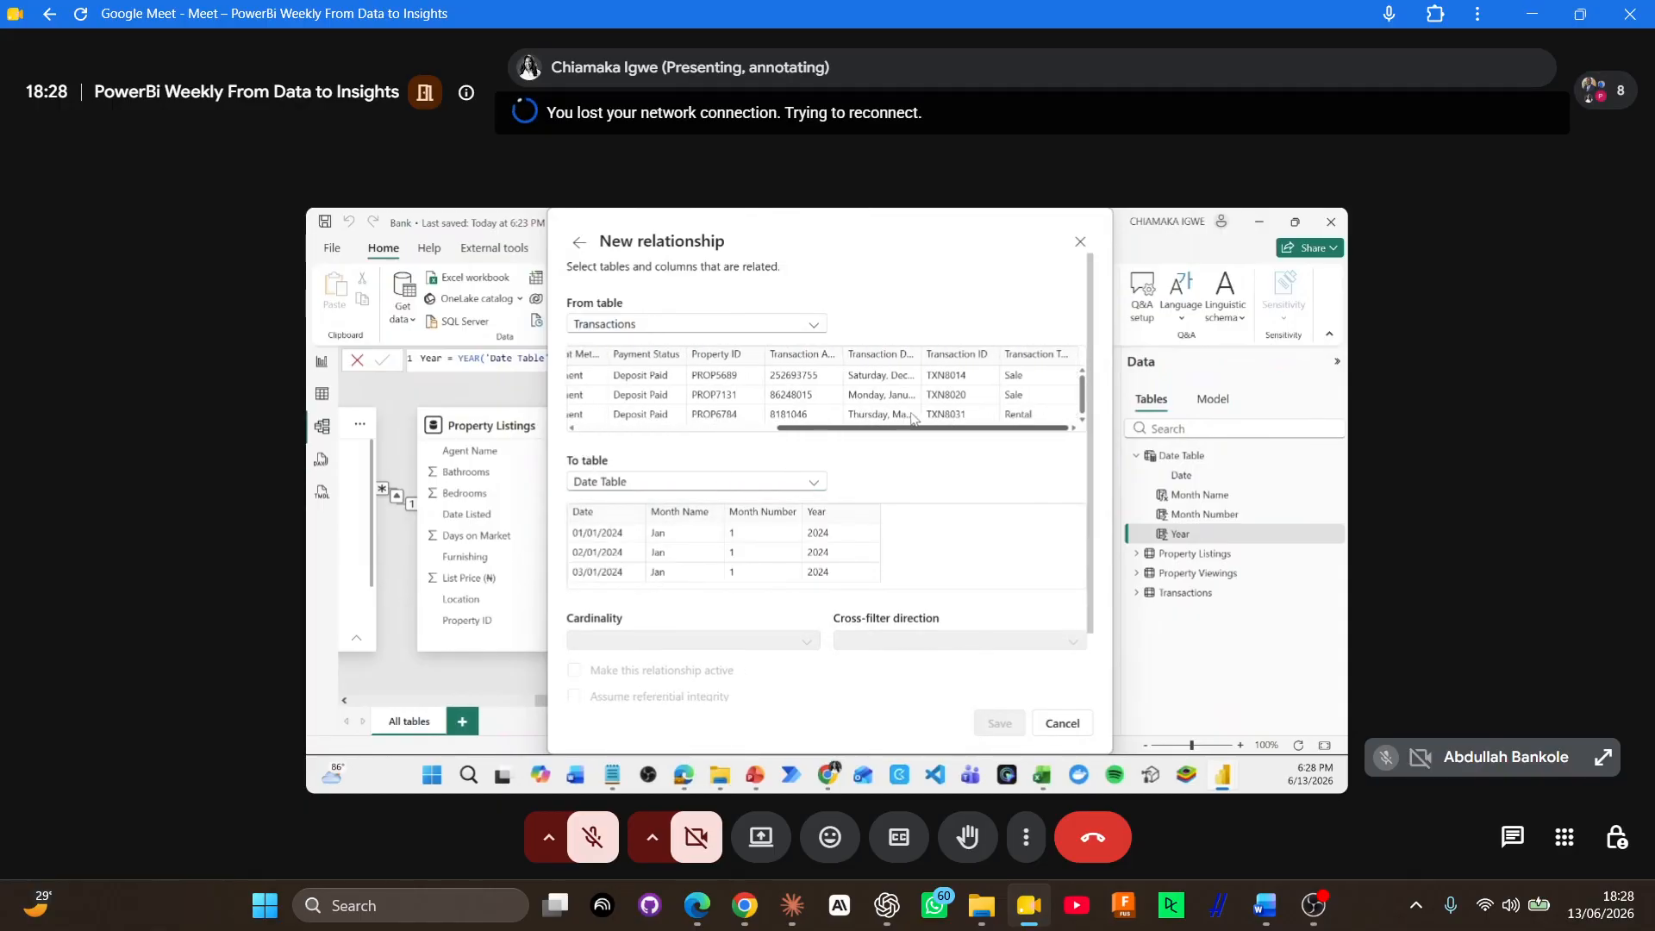
pyautogui.click(878, 355)
pyautogui.click(601, 523)
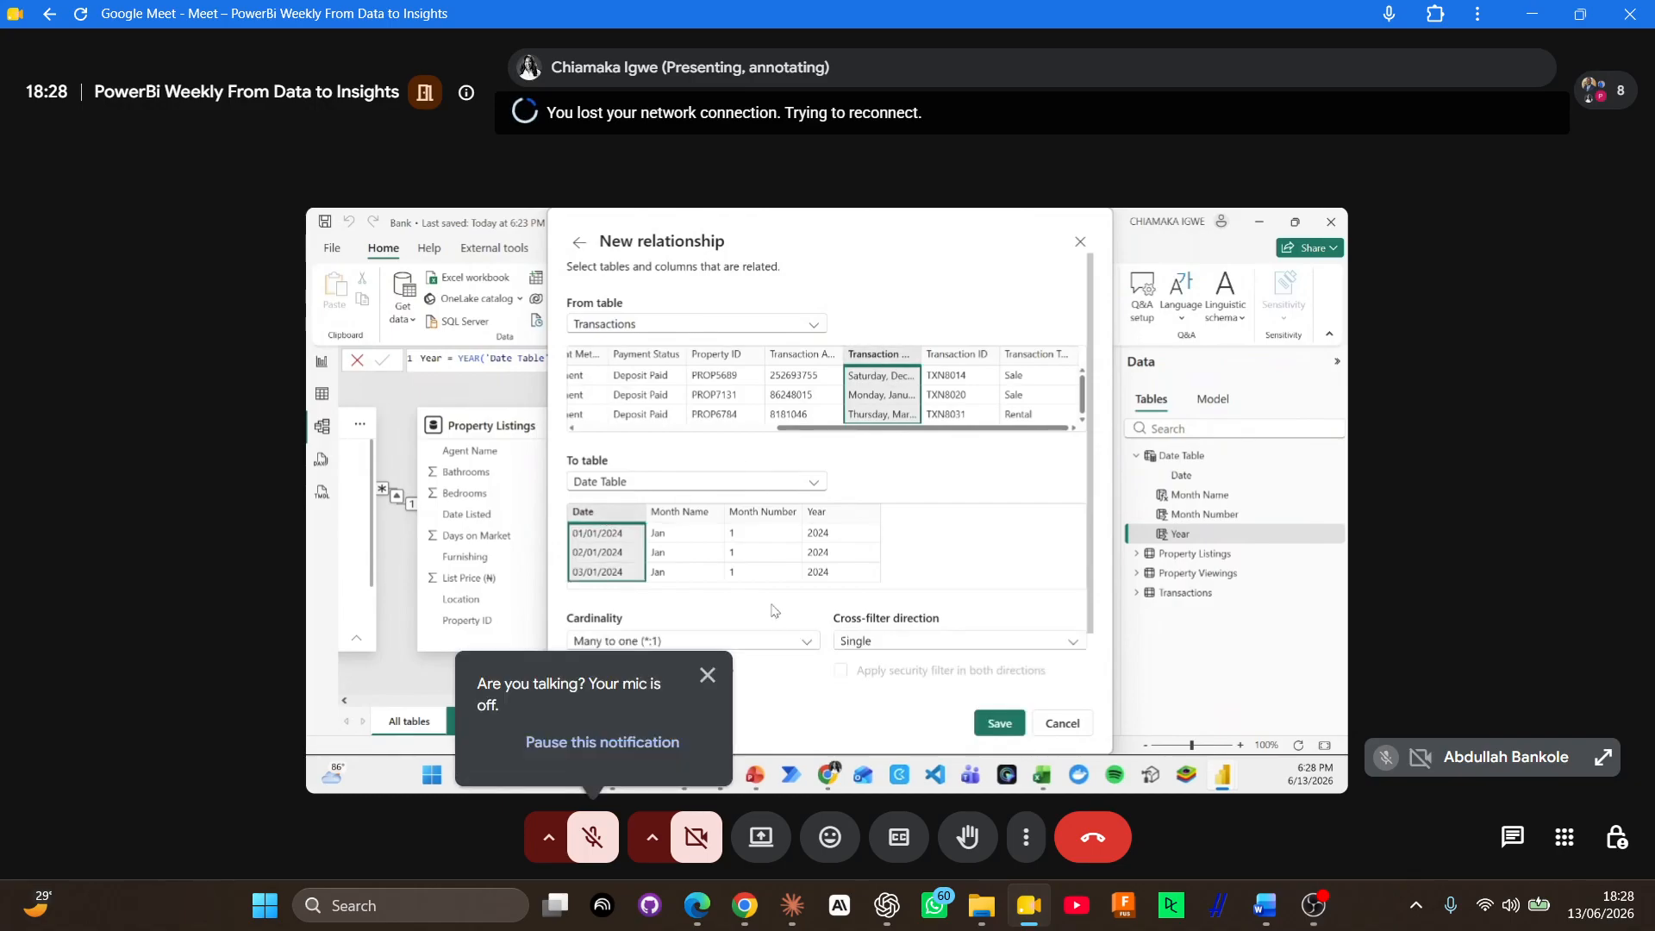
pyautogui.click(989, 726)
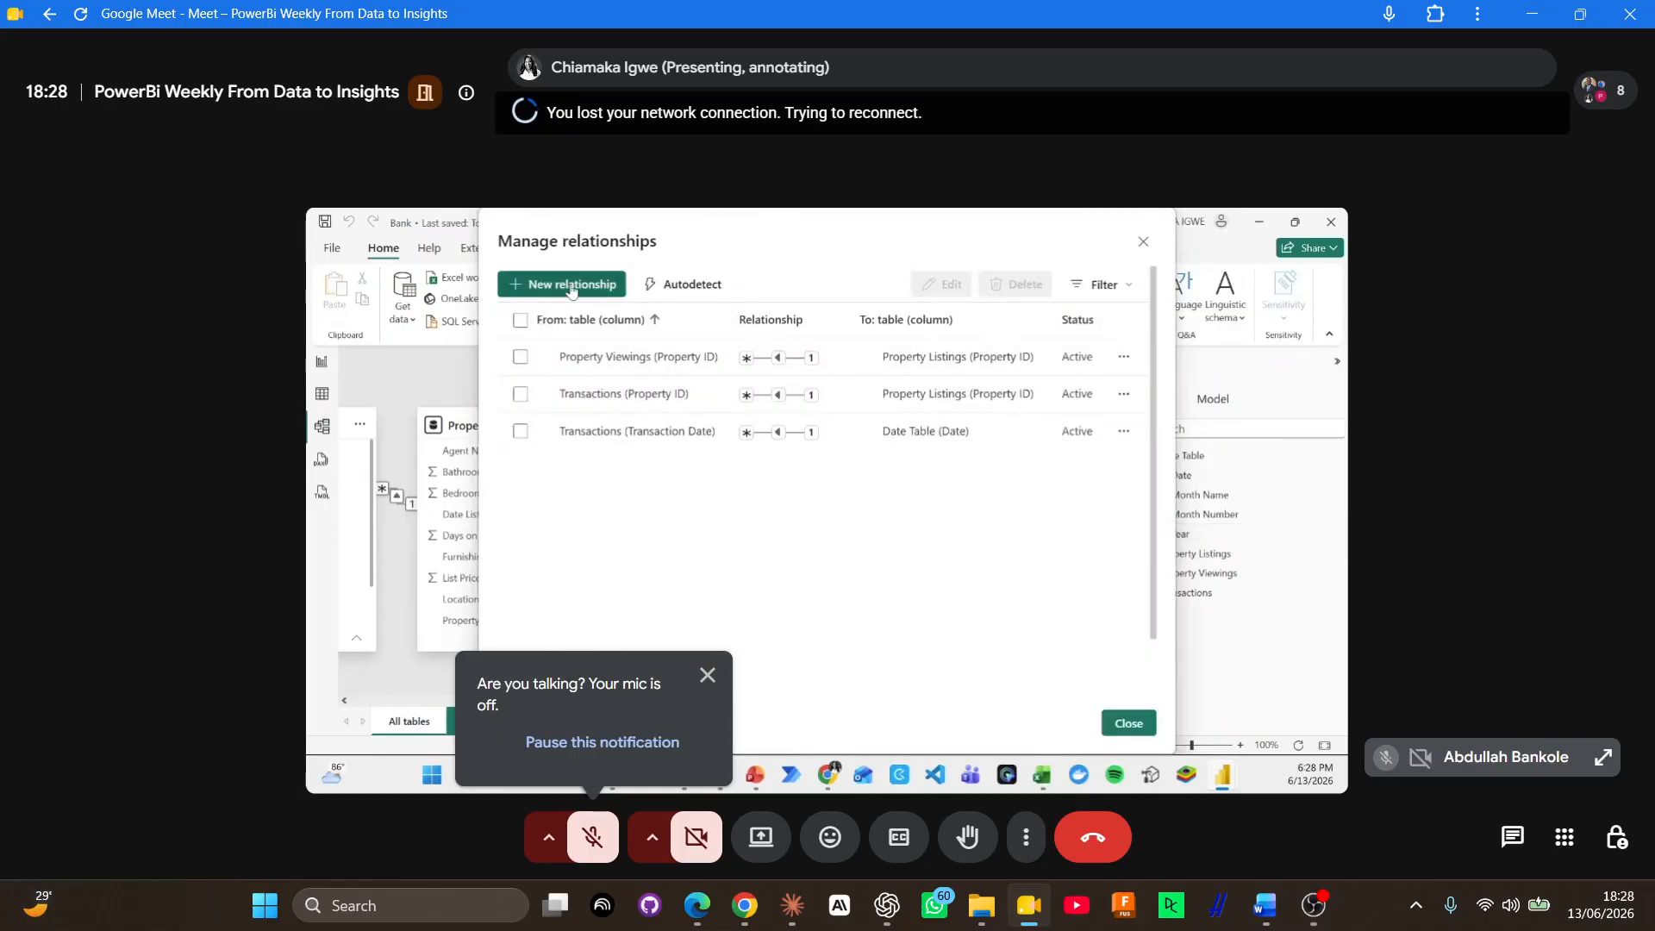
pyautogui.press('Escape')
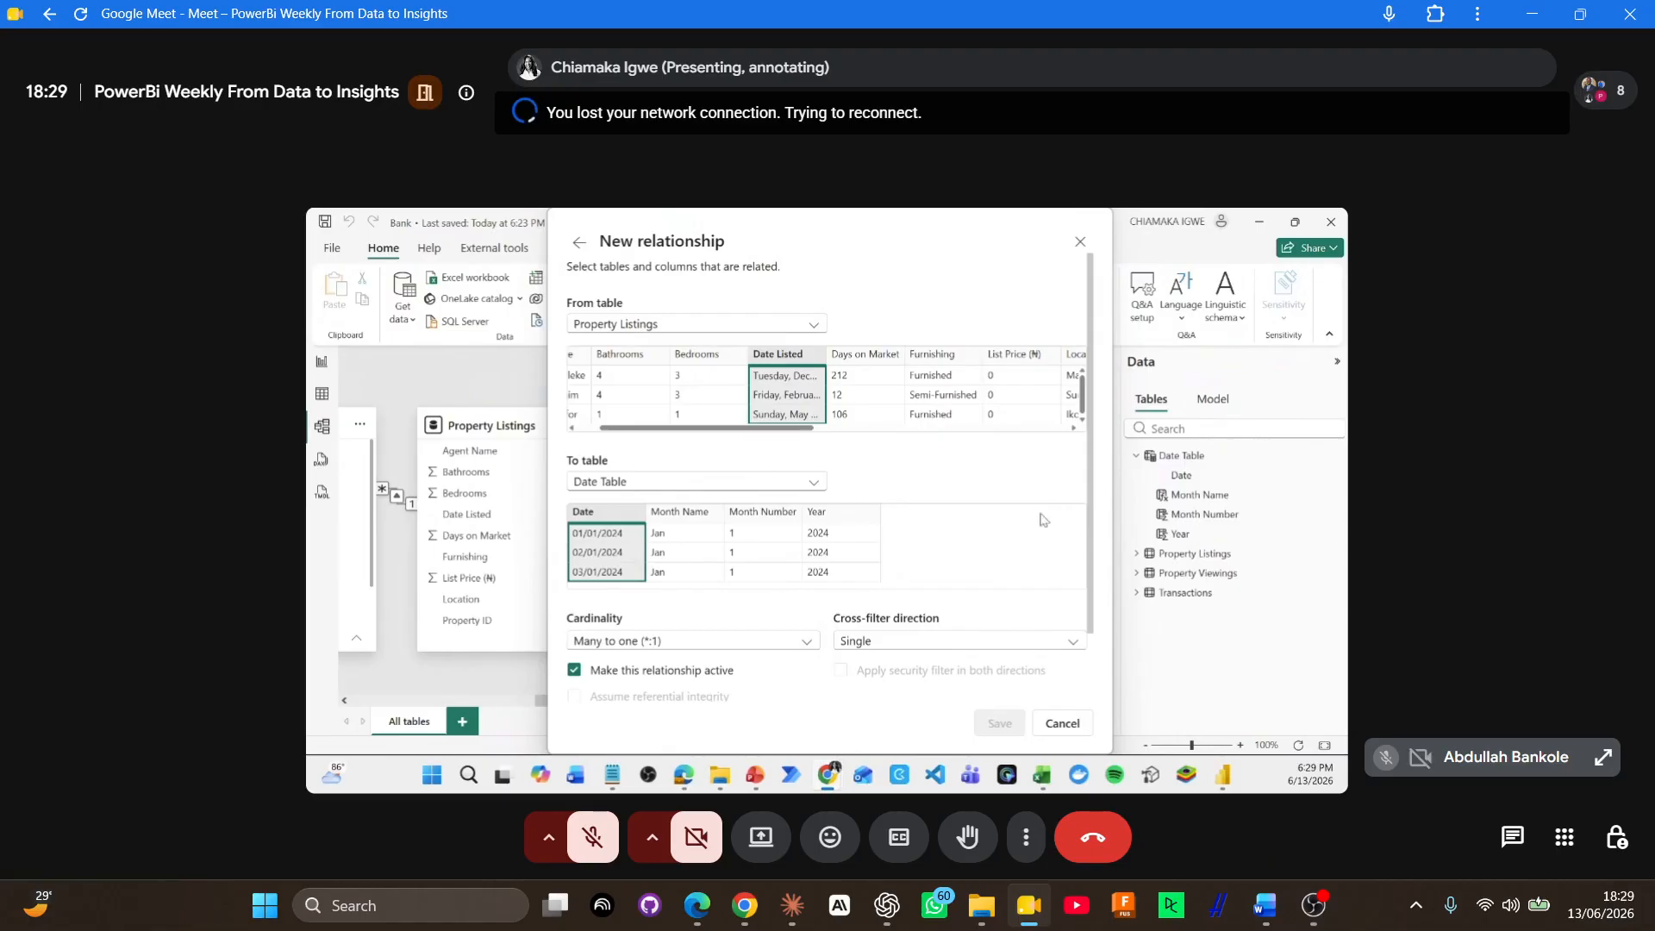
# Step: Discard the open relationship draft and set up a new one from the Date Table's Date column to the Property Listings' Date Listed column
pyautogui.click(1080, 244)
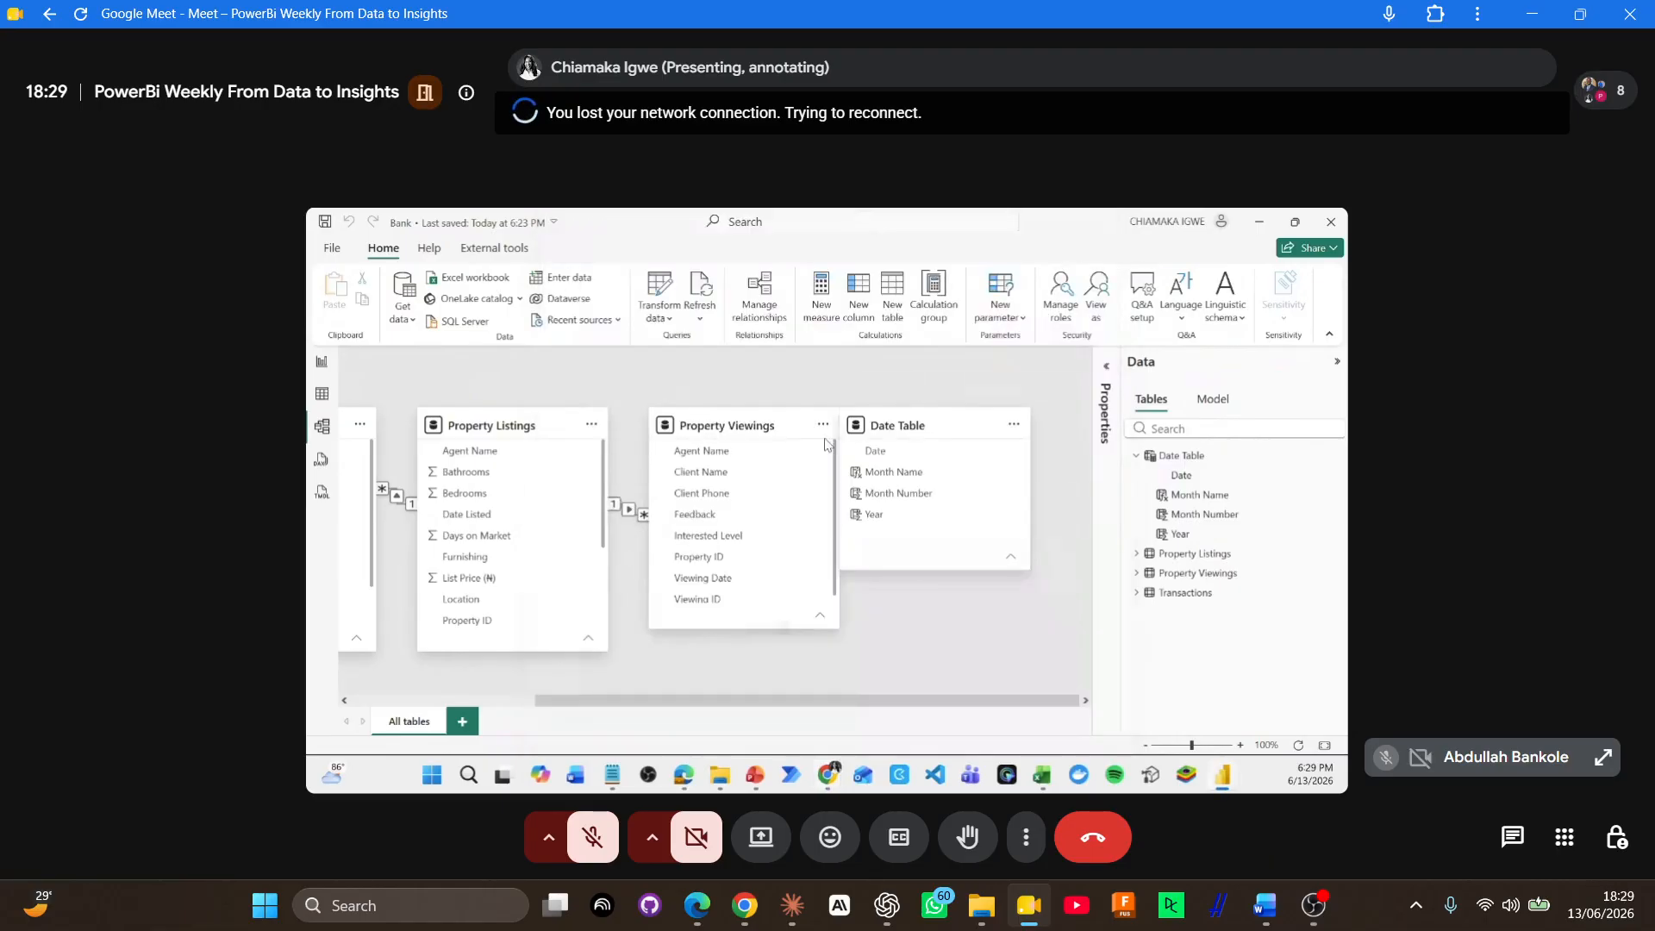
pyautogui.click(757, 298)
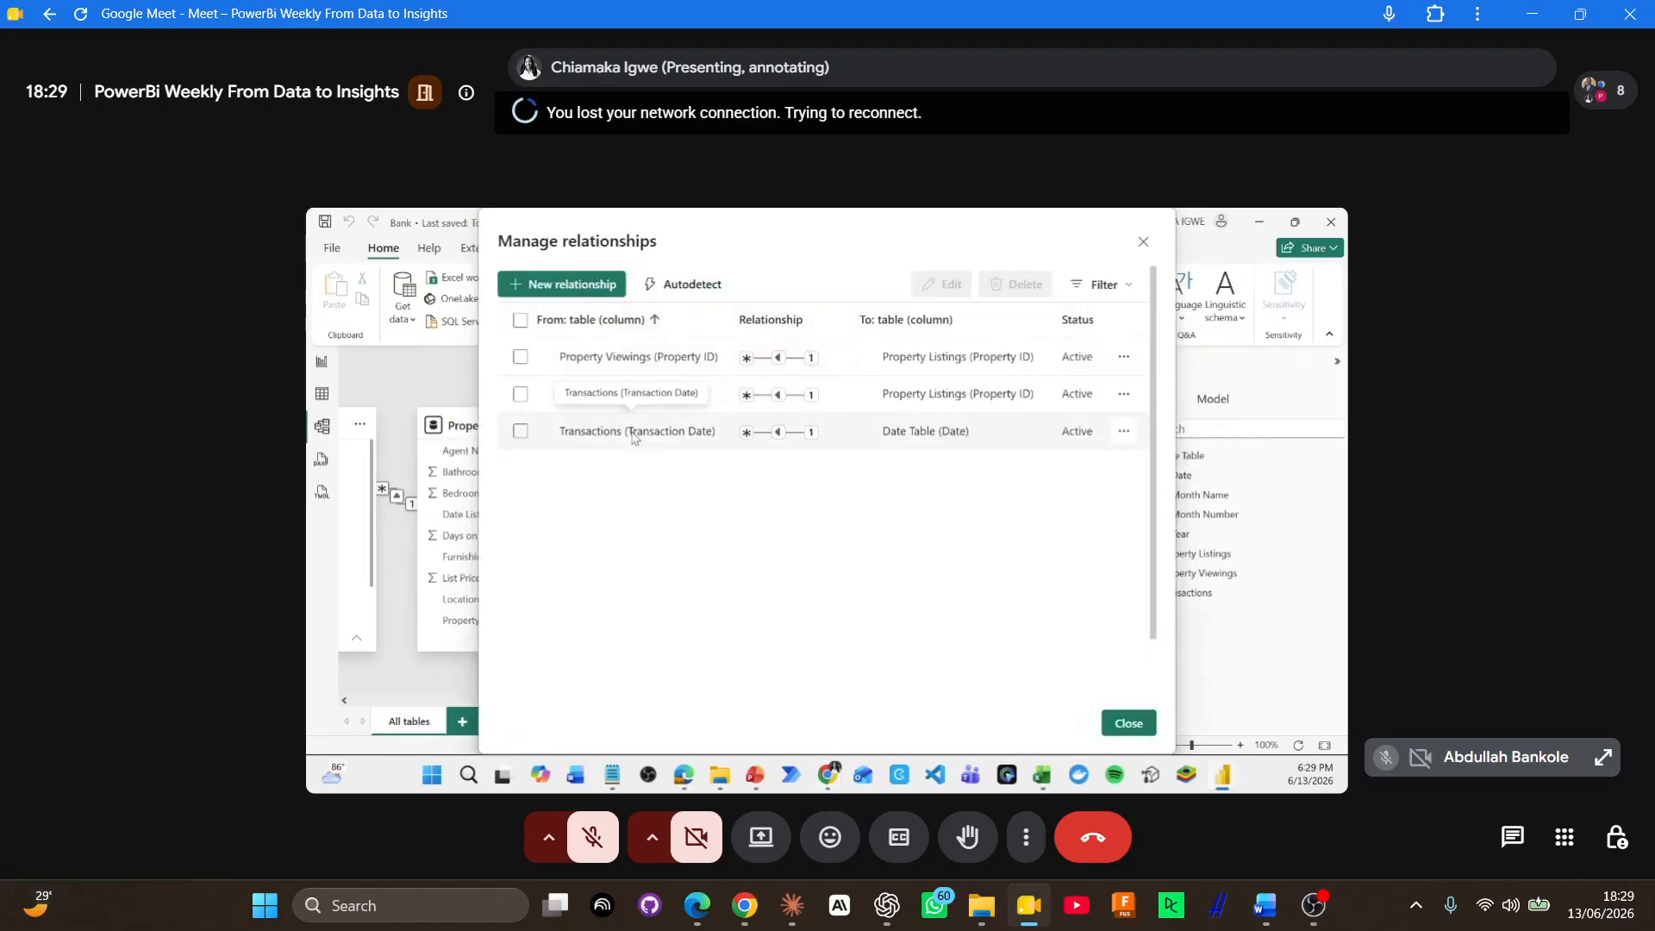
pyautogui.click(567, 286)
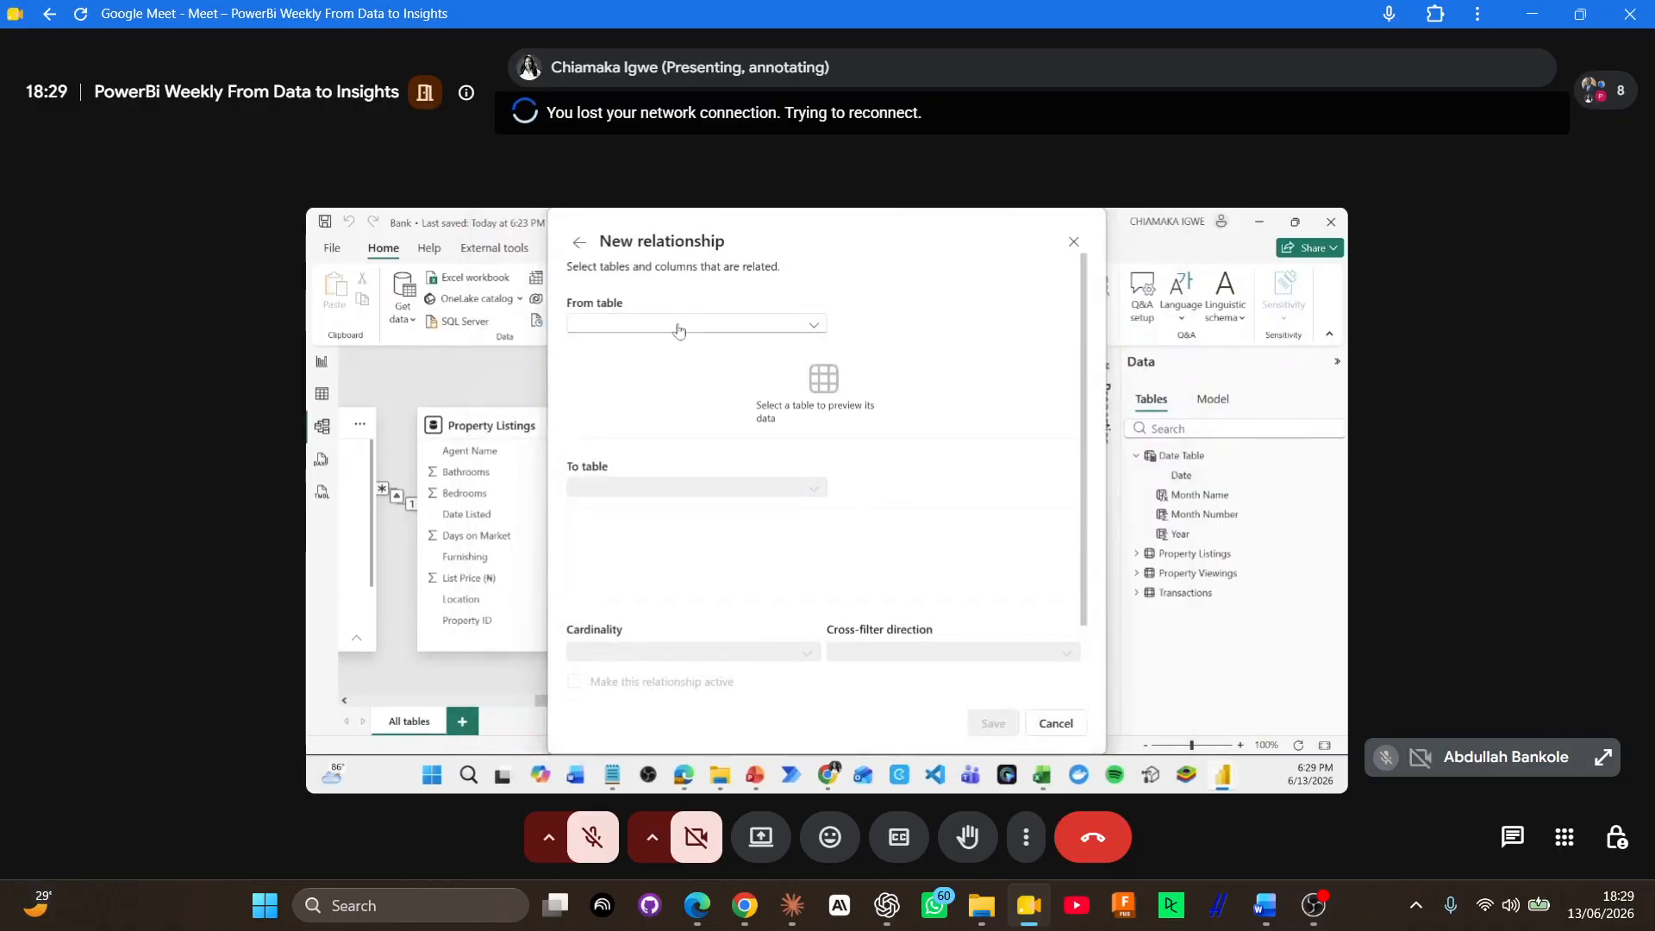
pyautogui.click(677, 326)
pyautogui.click(648, 351)
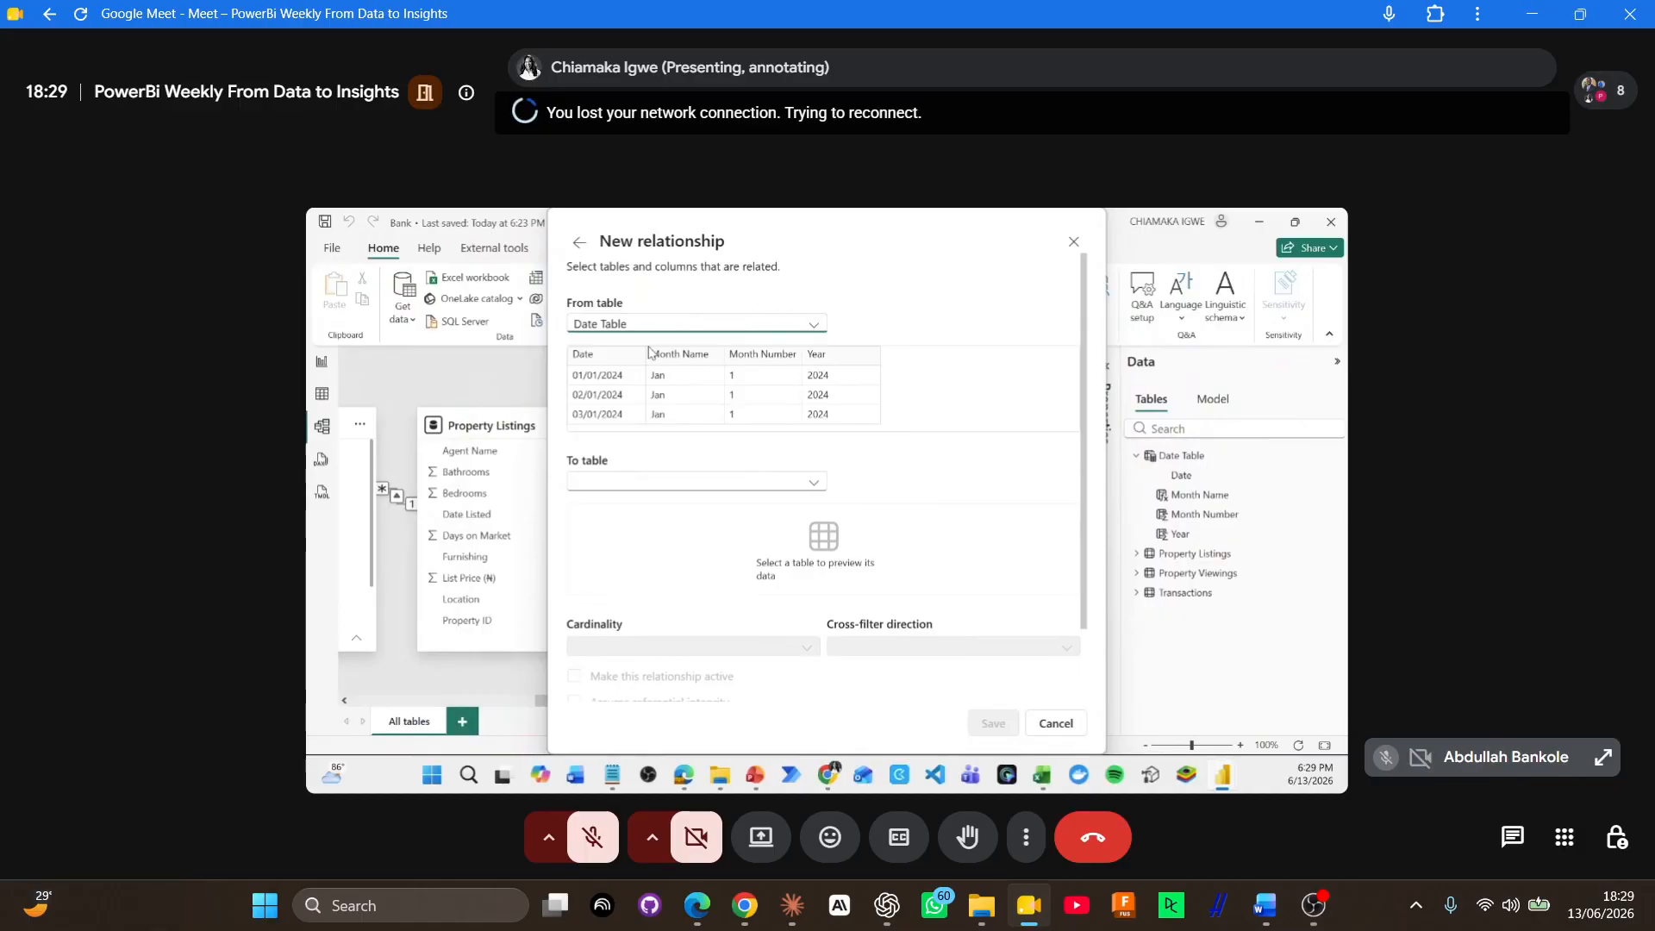
pyautogui.click(690, 484)
pyautogui.click(662, 508)
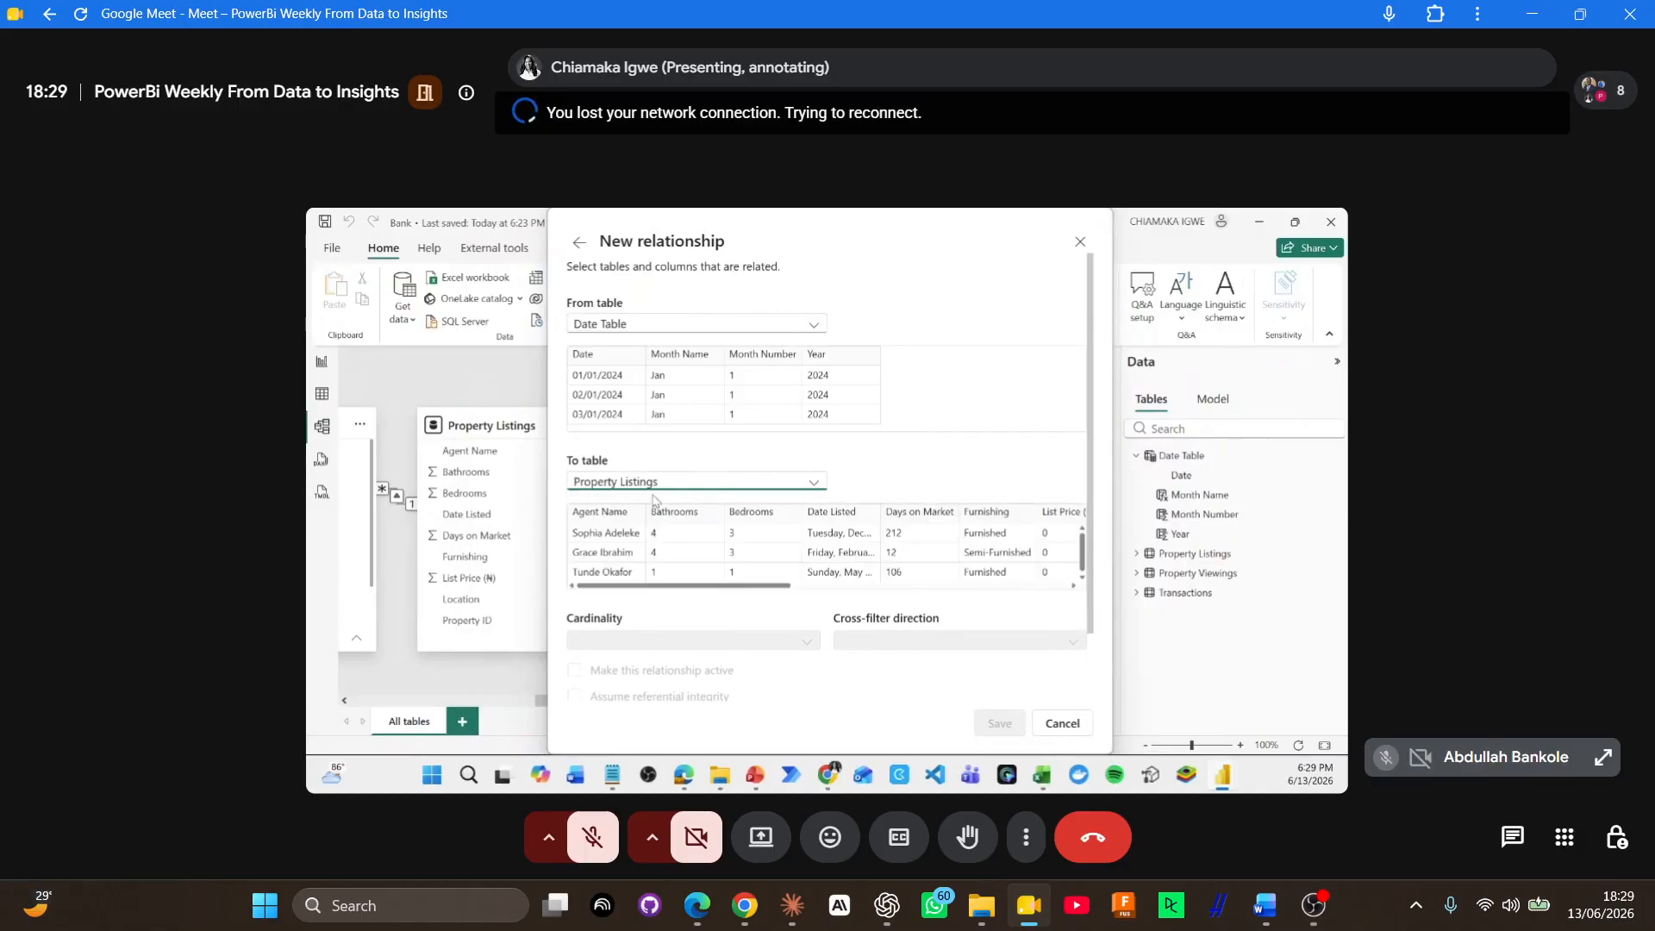
pyautogui.click(617, 363)
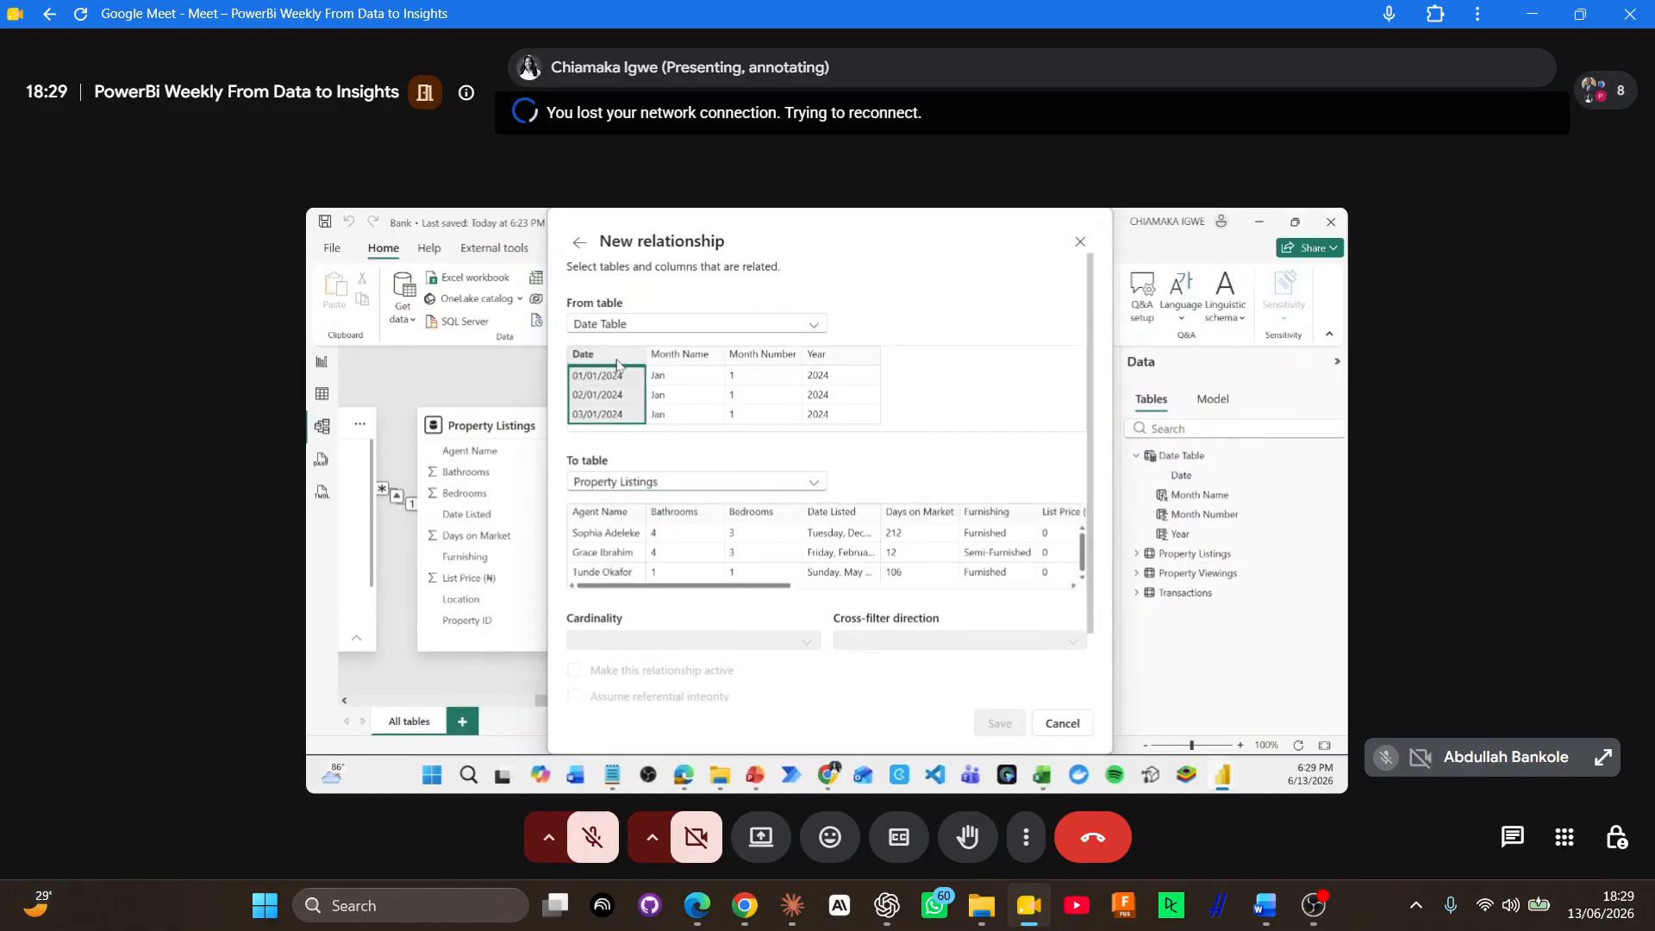
pyautogui.click(829, 512)
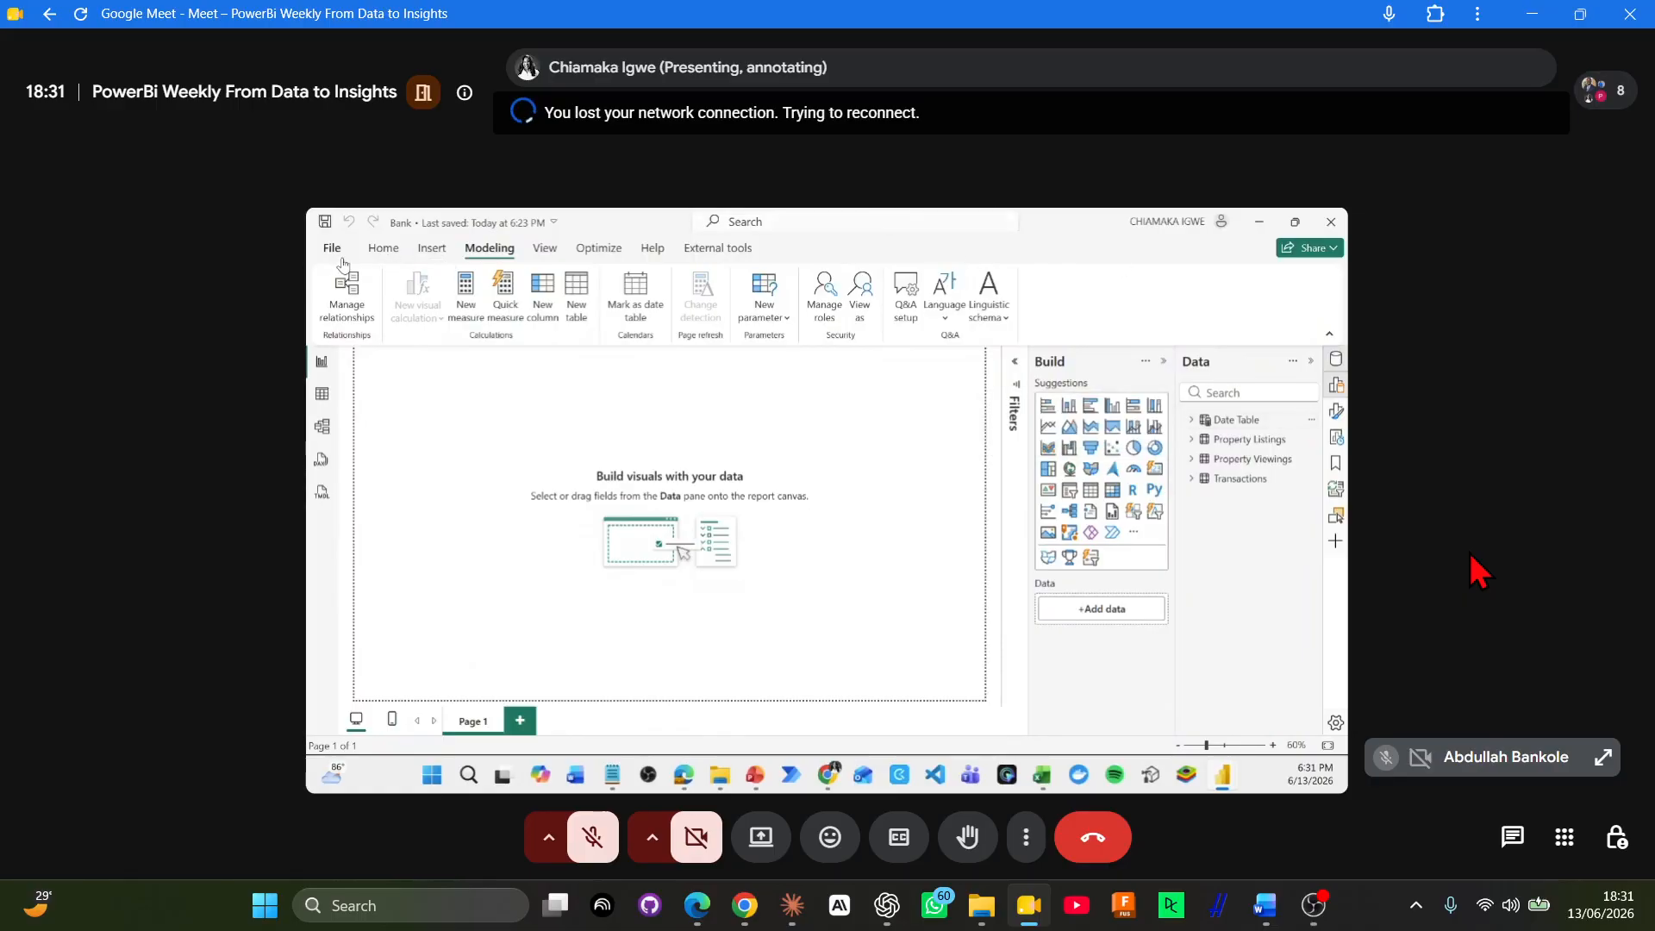
# Step: Display the full list of people in the meeting and look through the participants
pyautogui.click(1602, 98)
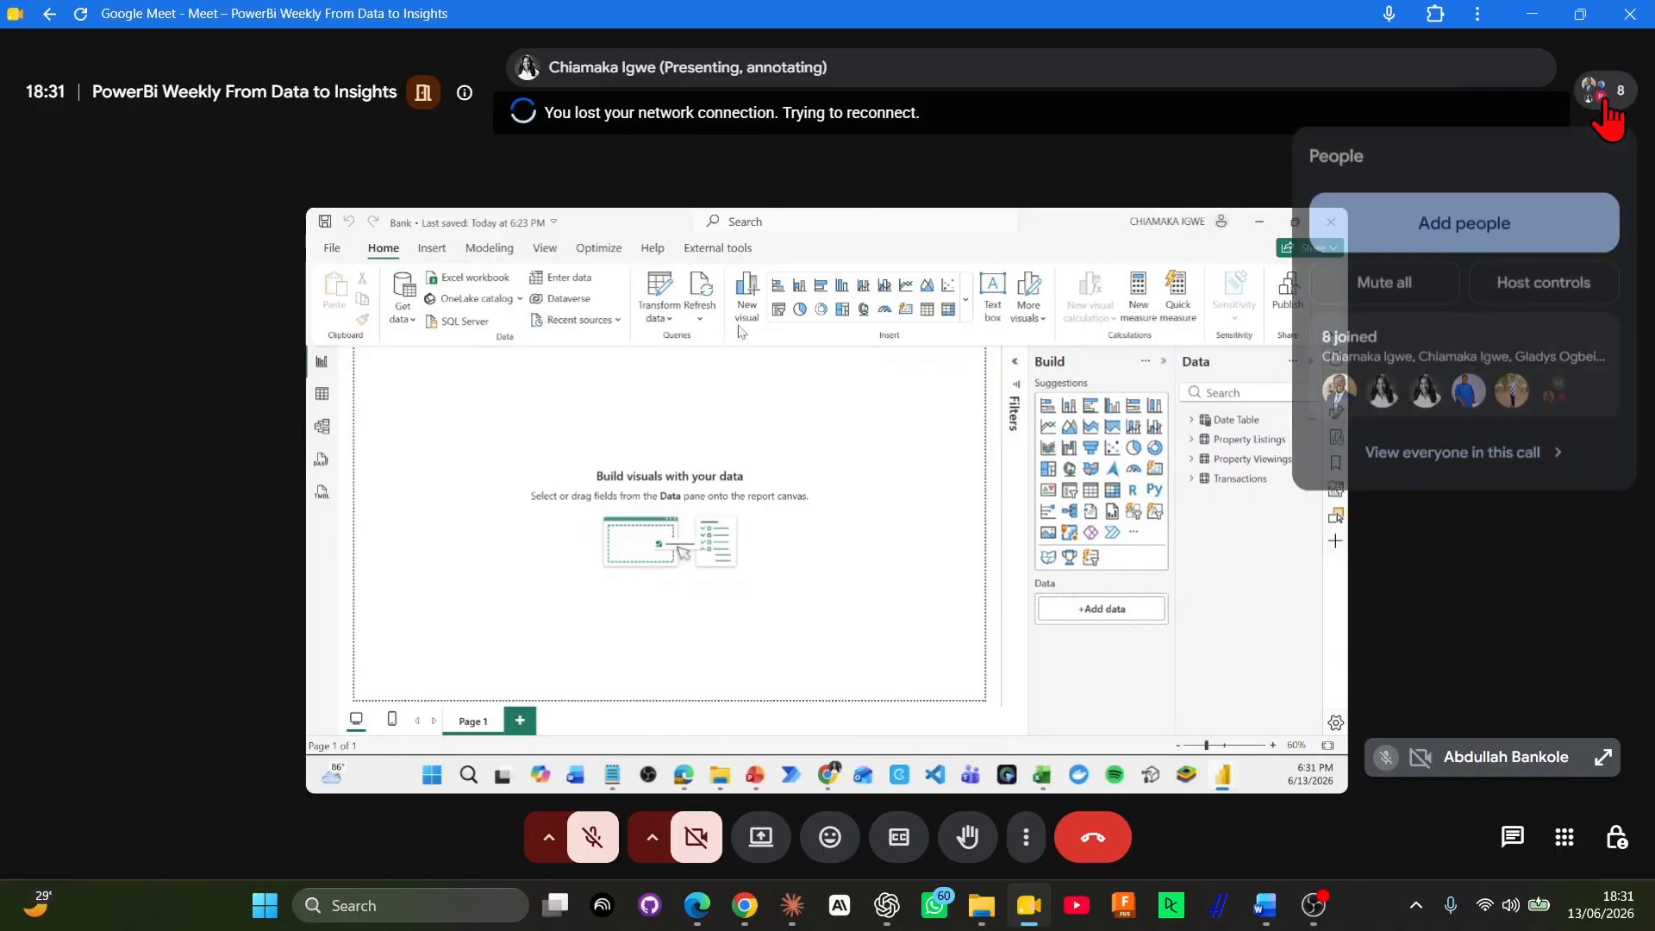
pyautogui.scroll(-2, 1478, 687)
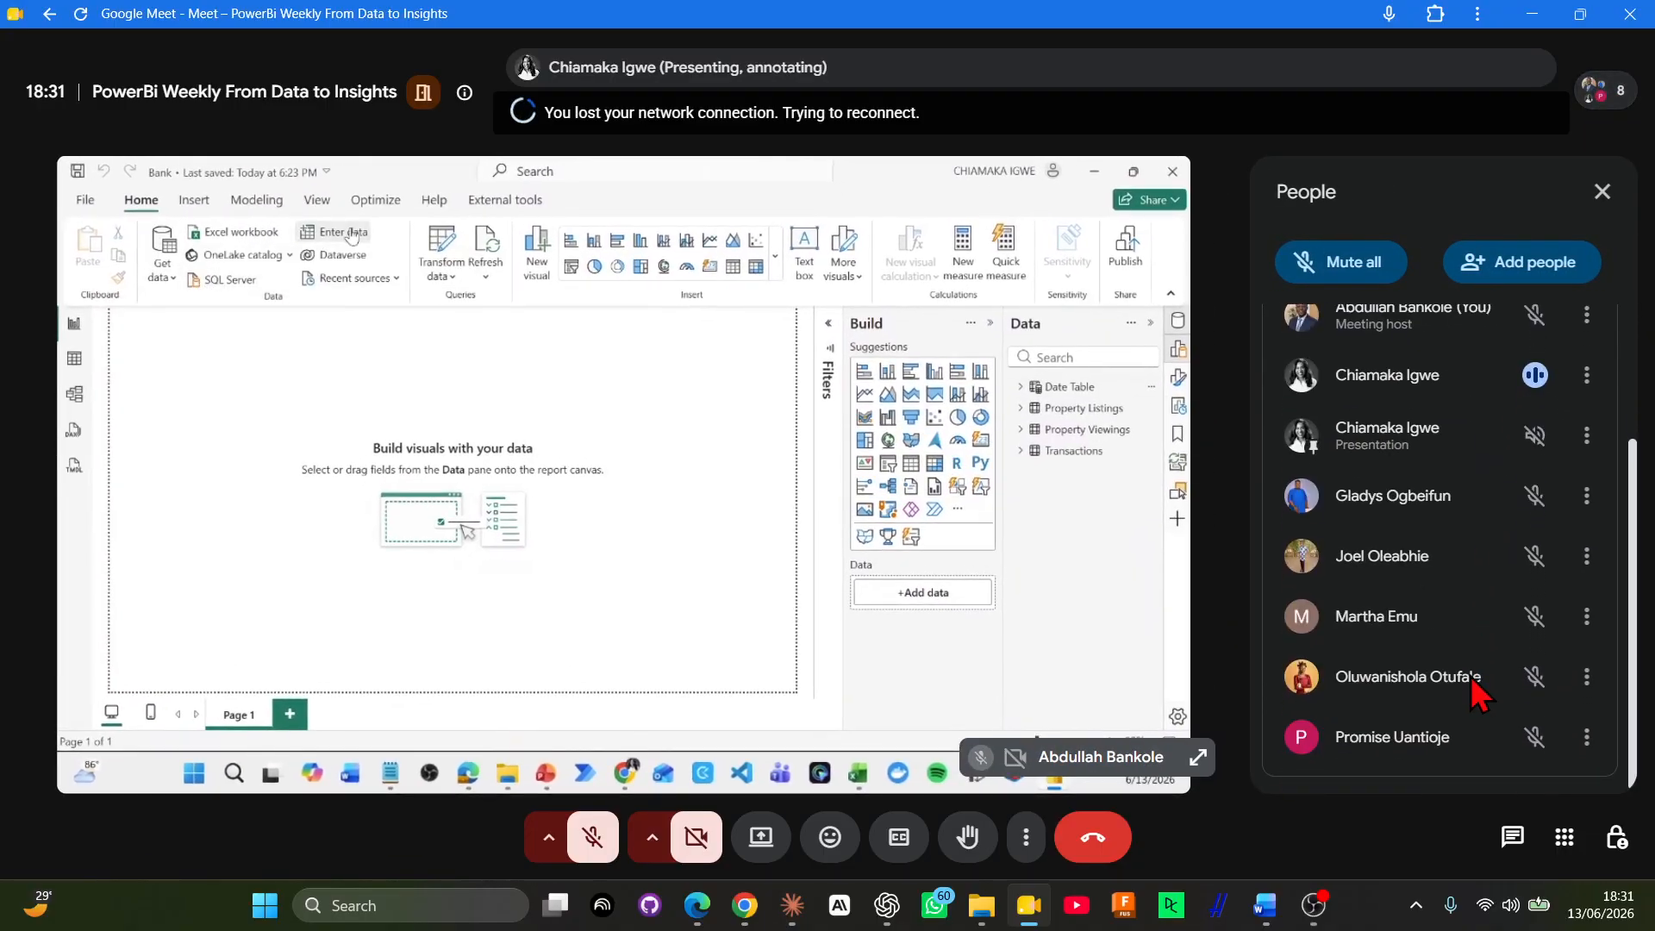
# Step: Look through the full list of participants in the meeting and close the list
pyautogui.click(1601, 190)
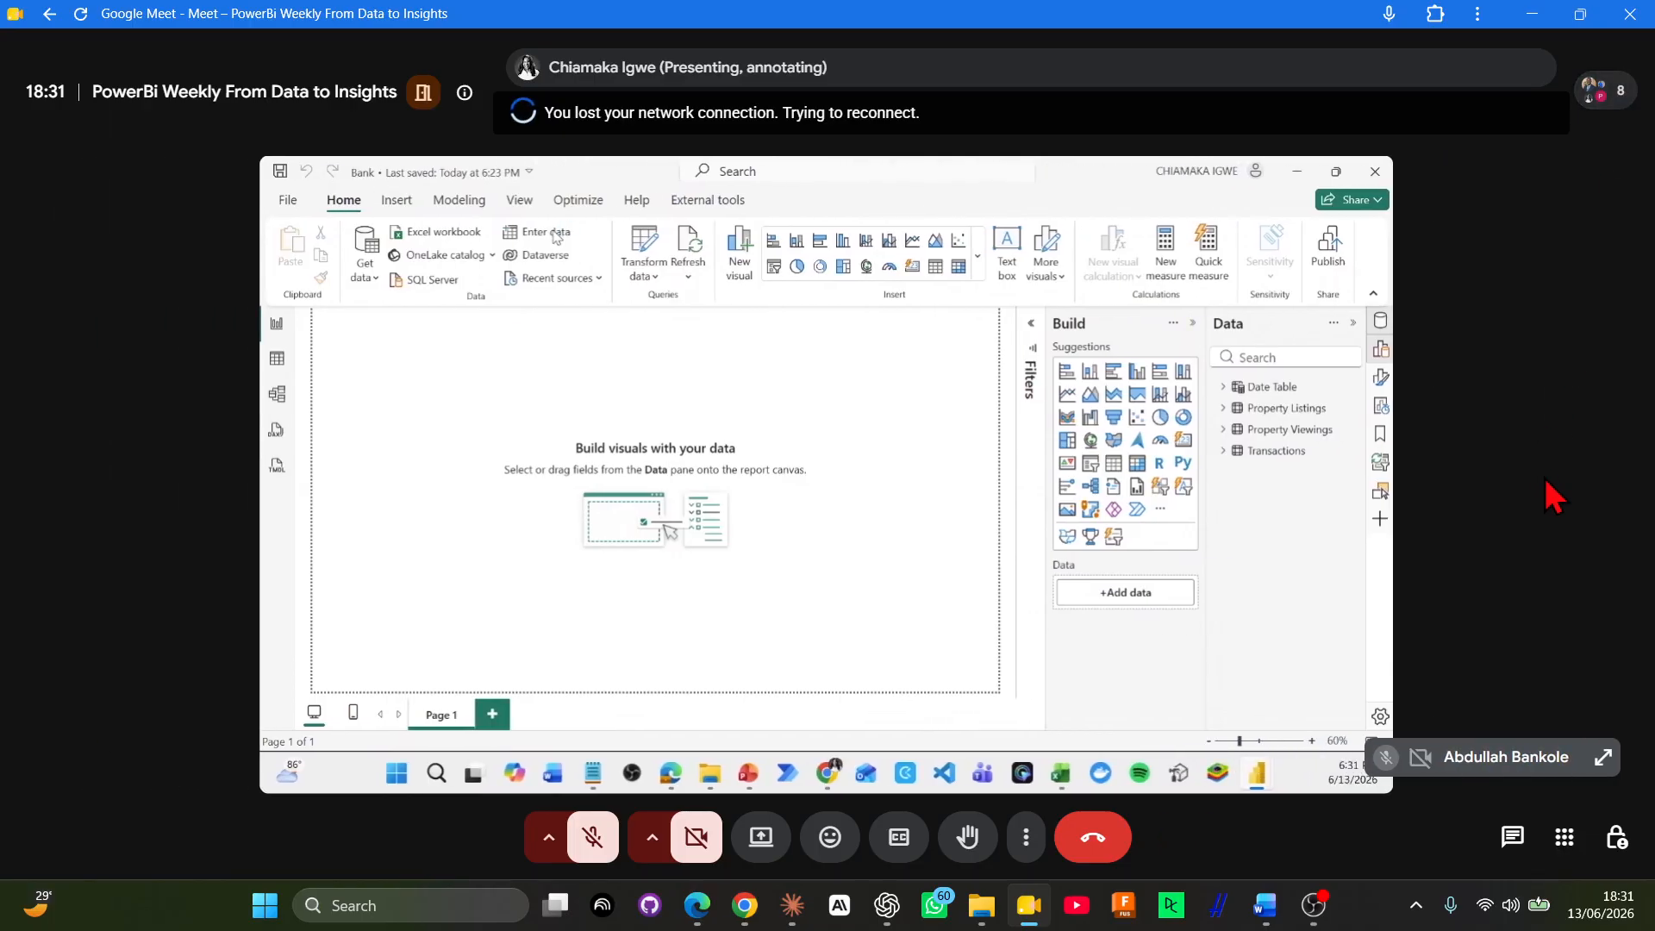
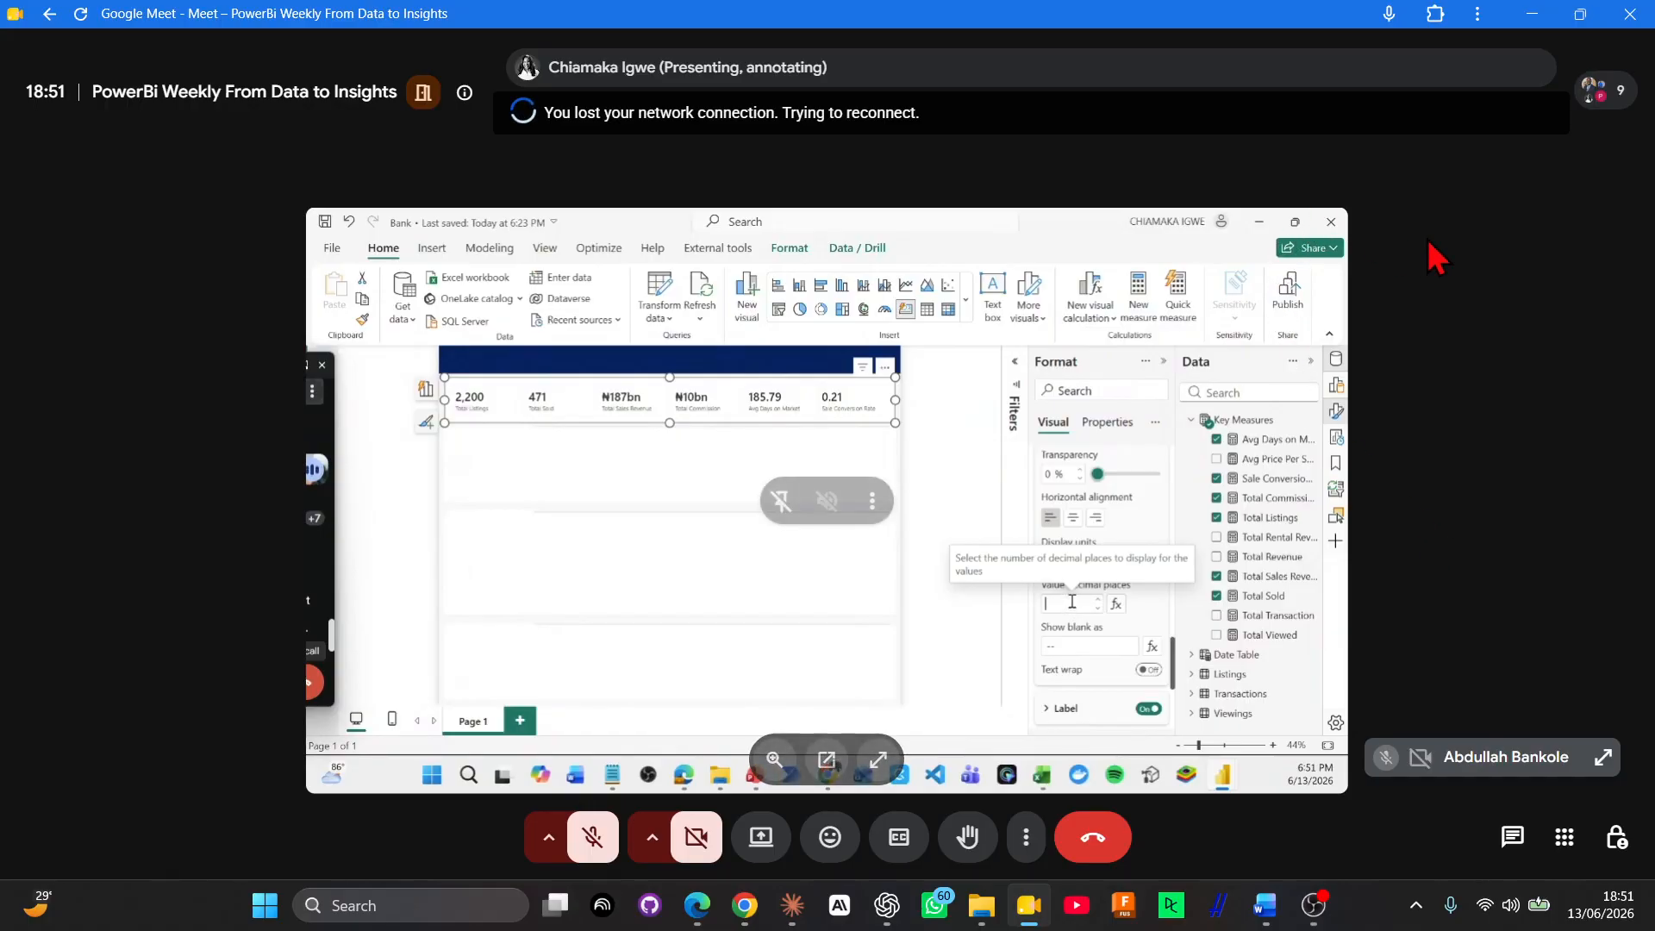
pyautogui.click(1614, 92)
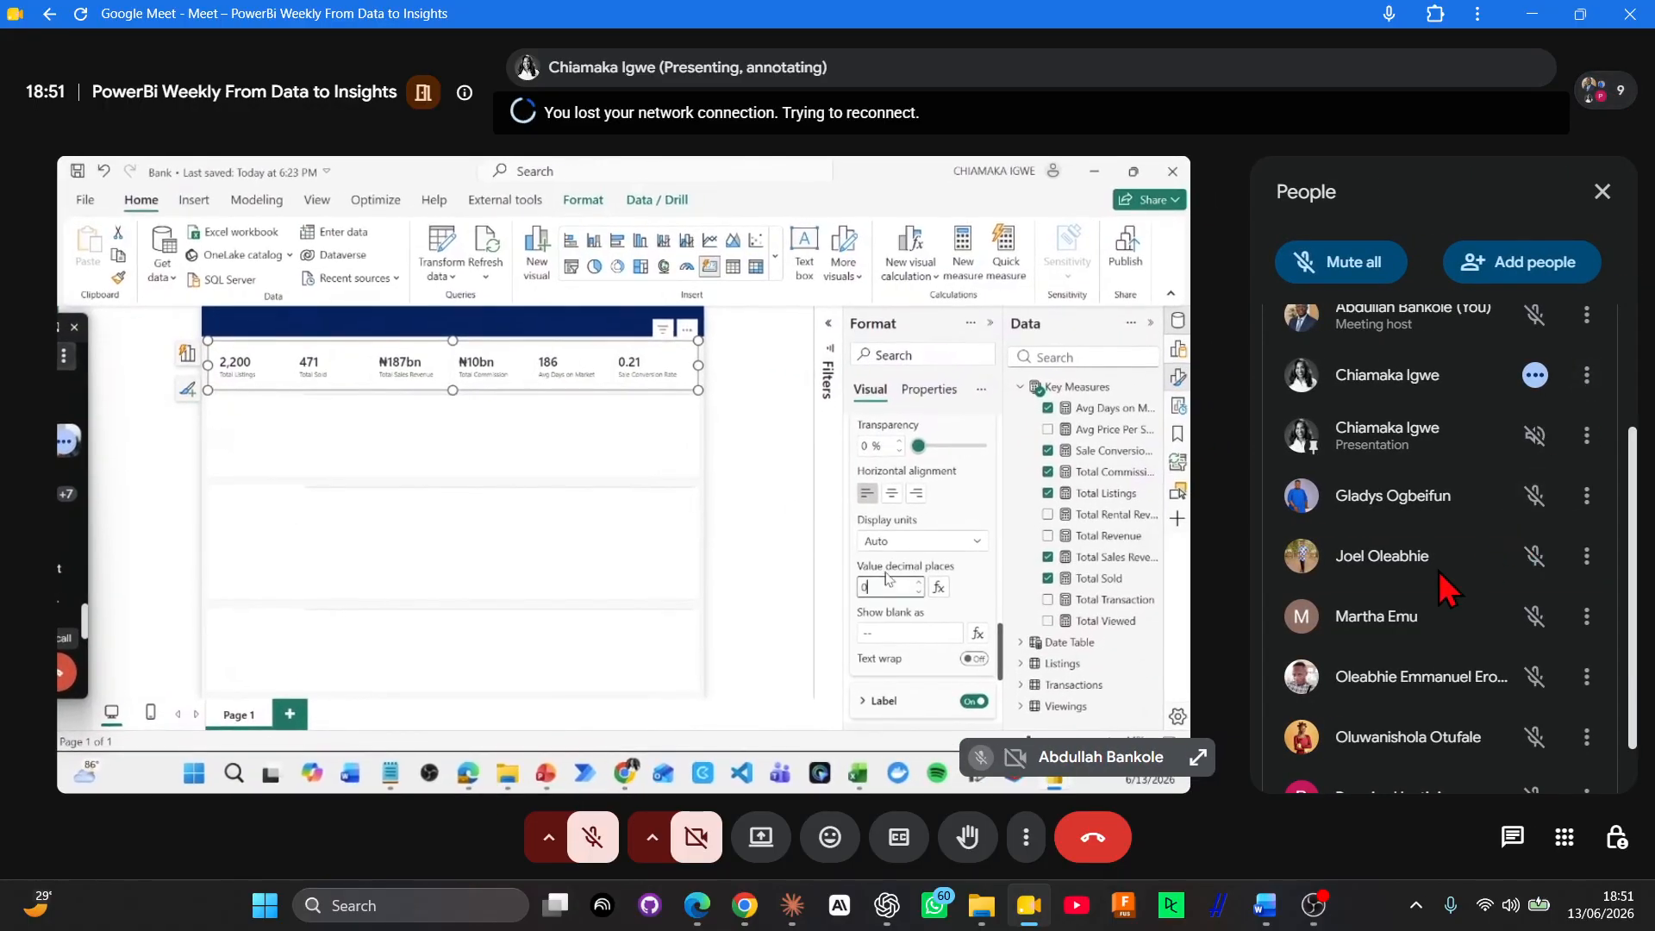
pyautogui.scroll(-3, 1448, 590)
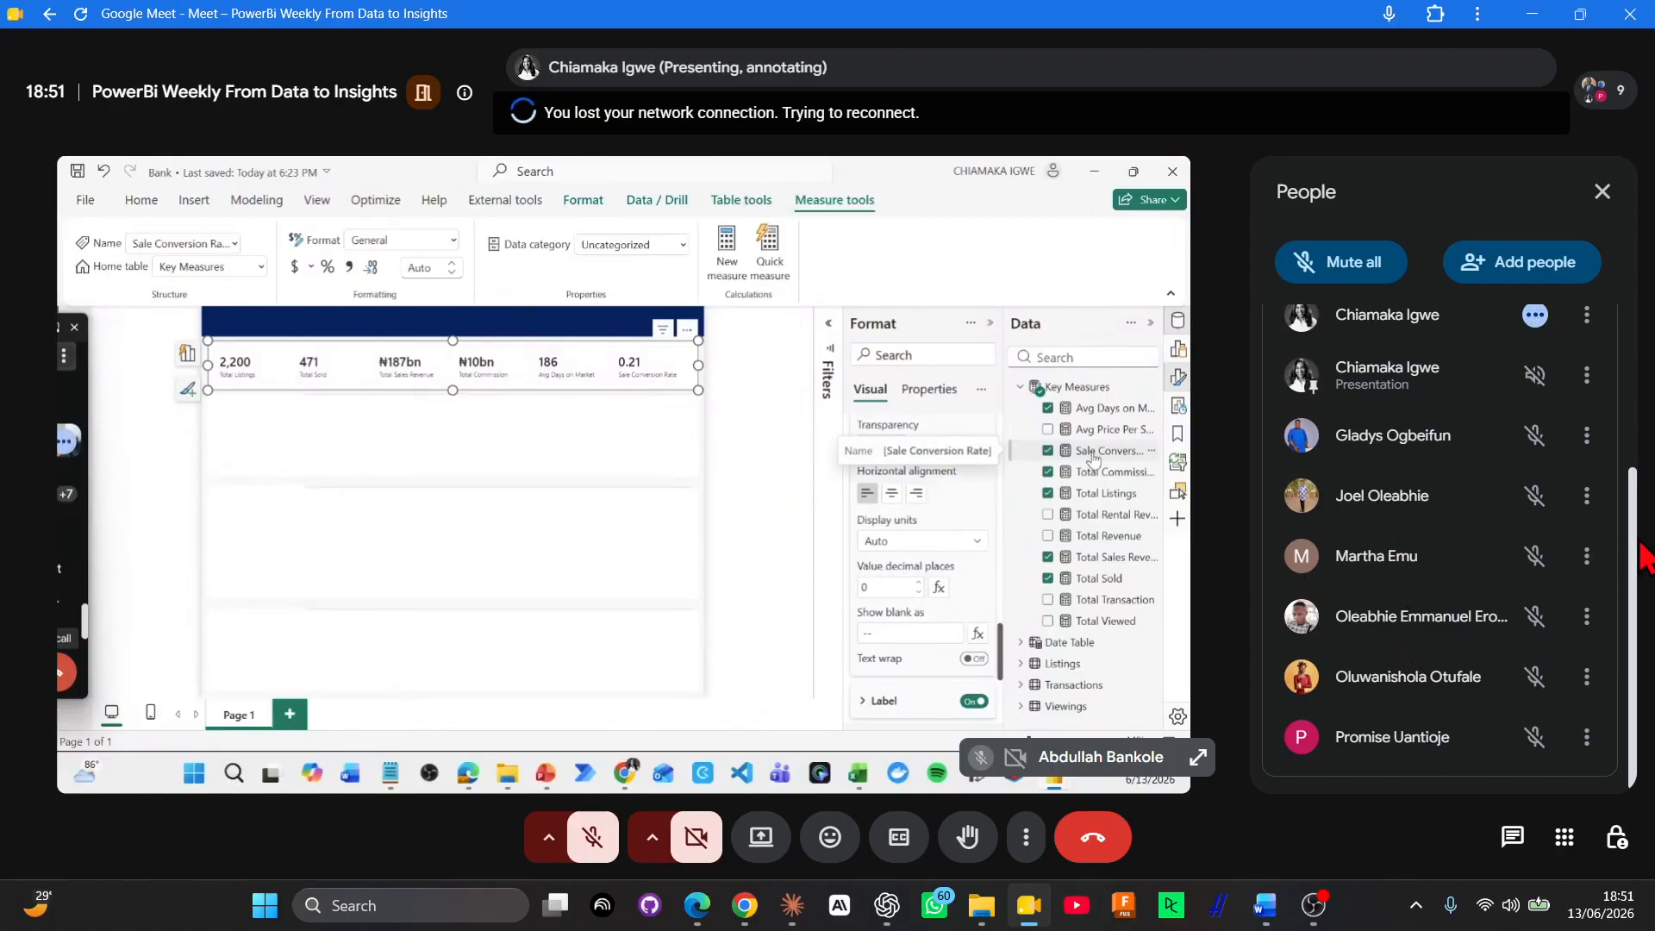
pyautogui.moveTo(1642, 517); pyautogui.dragTo(1629, 250)
pyautogui.click(1601, 191)
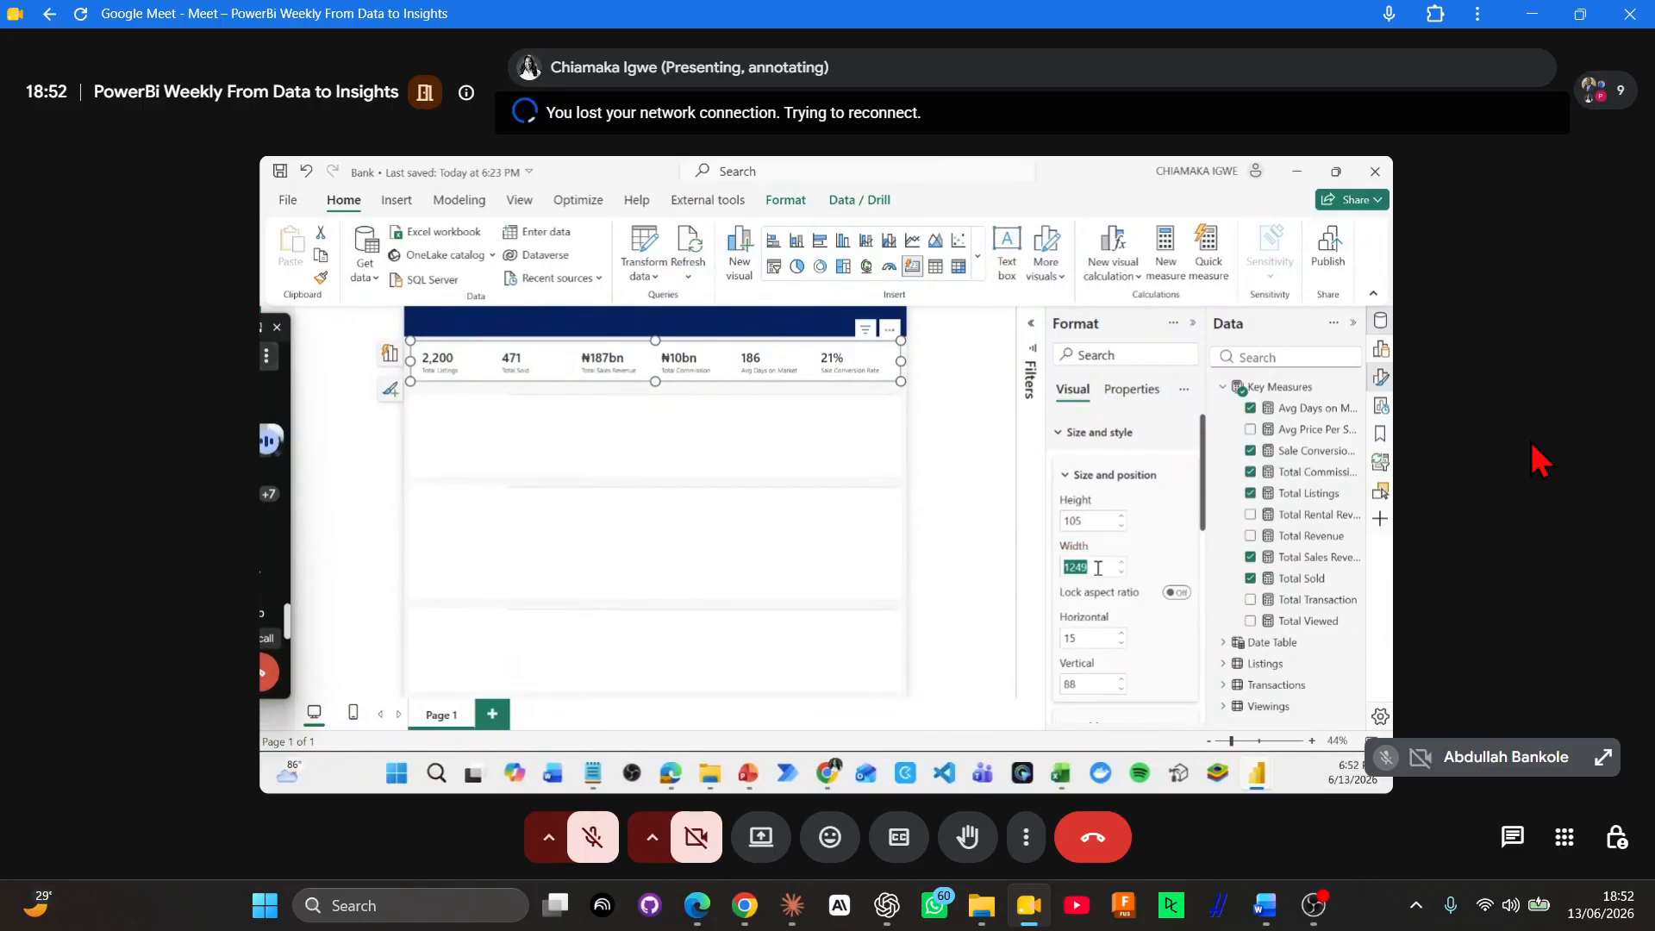
# Step: Set the key-measures card to width 1256, horizontal position 11 and vertical position 97
pyautogui.write('1256')
pyautogui.doubleClick(1070, 639)
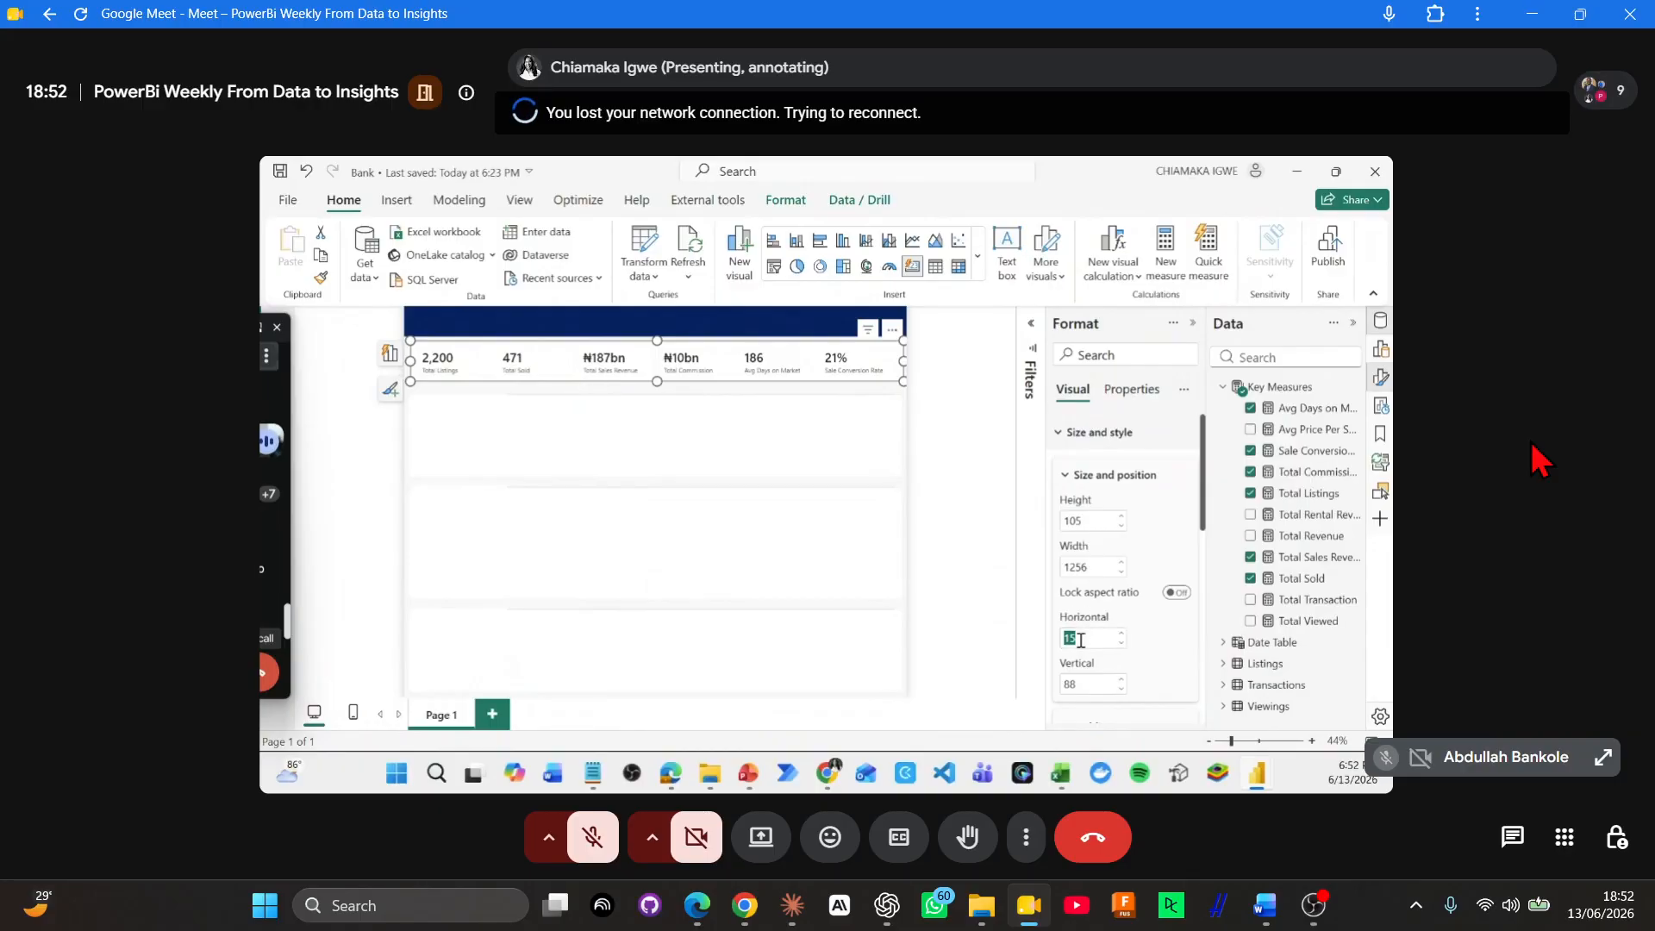
pyautogui.write('11')
pyautogui.click(1087, 683)
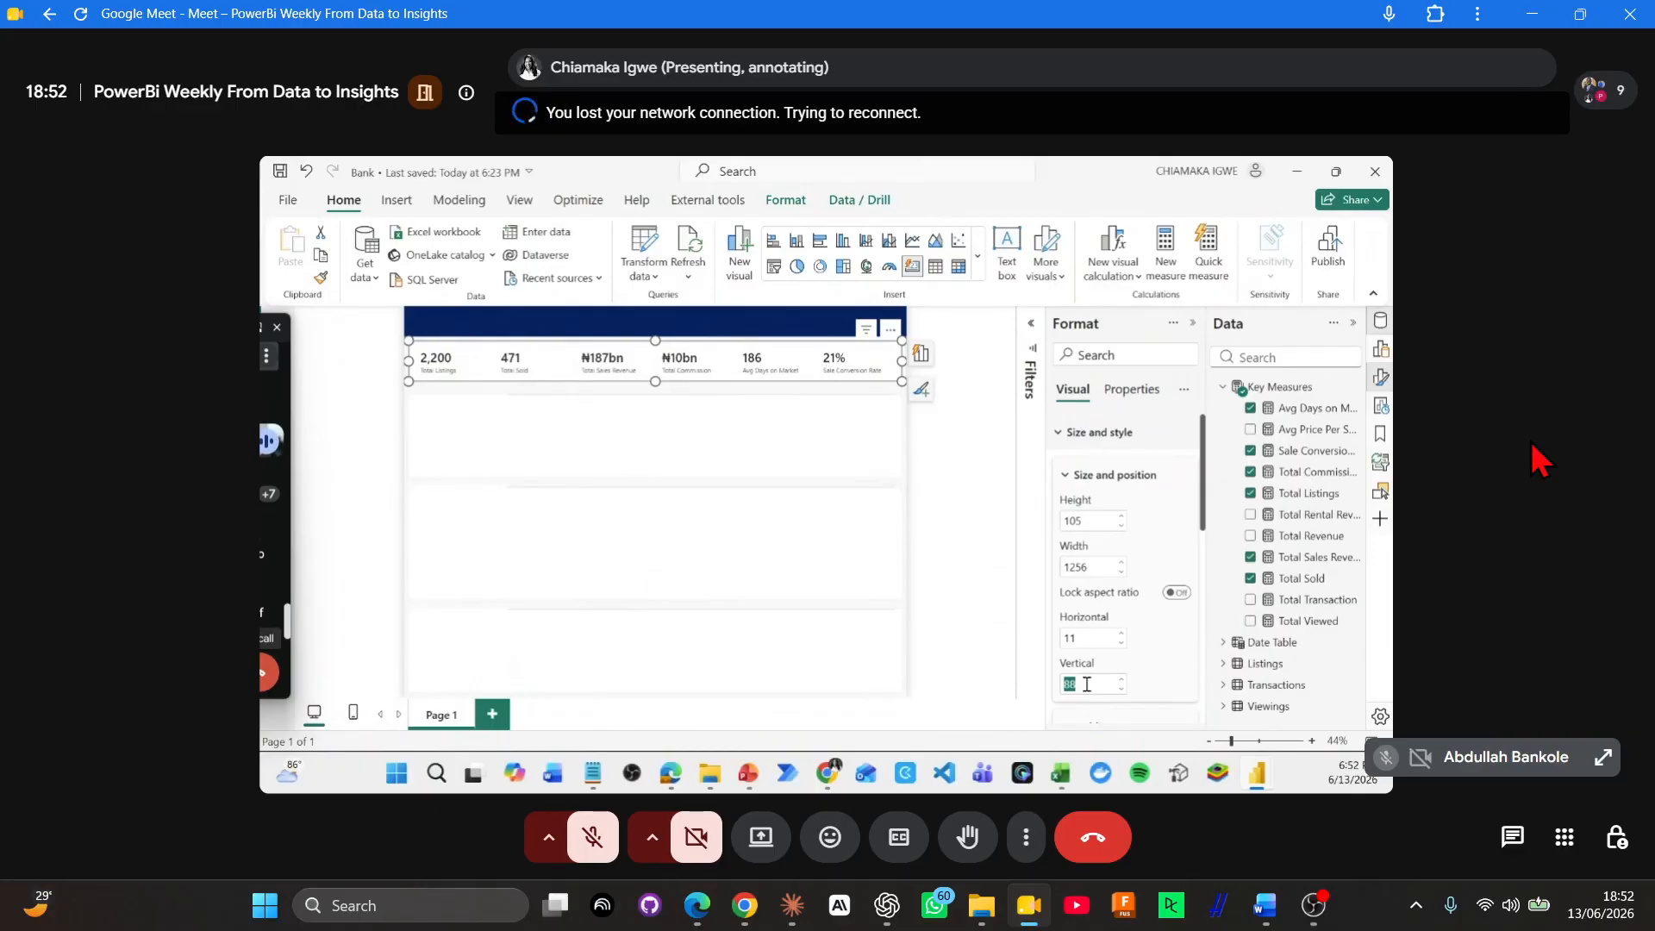
pyautogui.write('97')
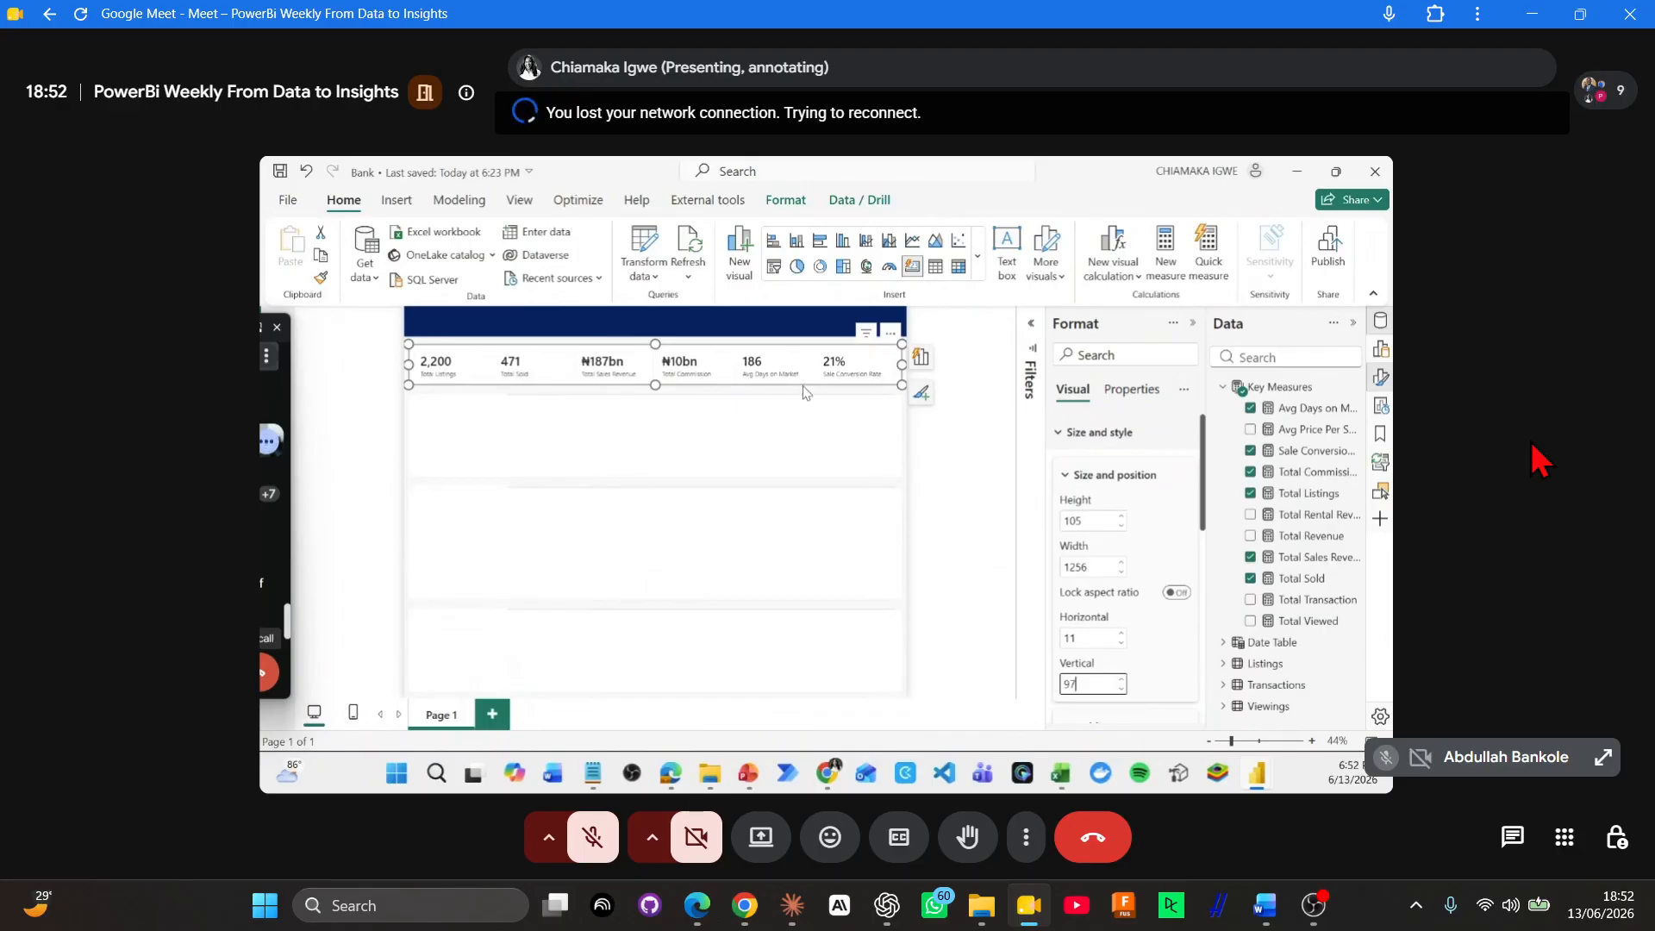
# Step: Stretch the key-measures card slightly downward from its lower corner and deselect it
pyautogui.click(695, 483)
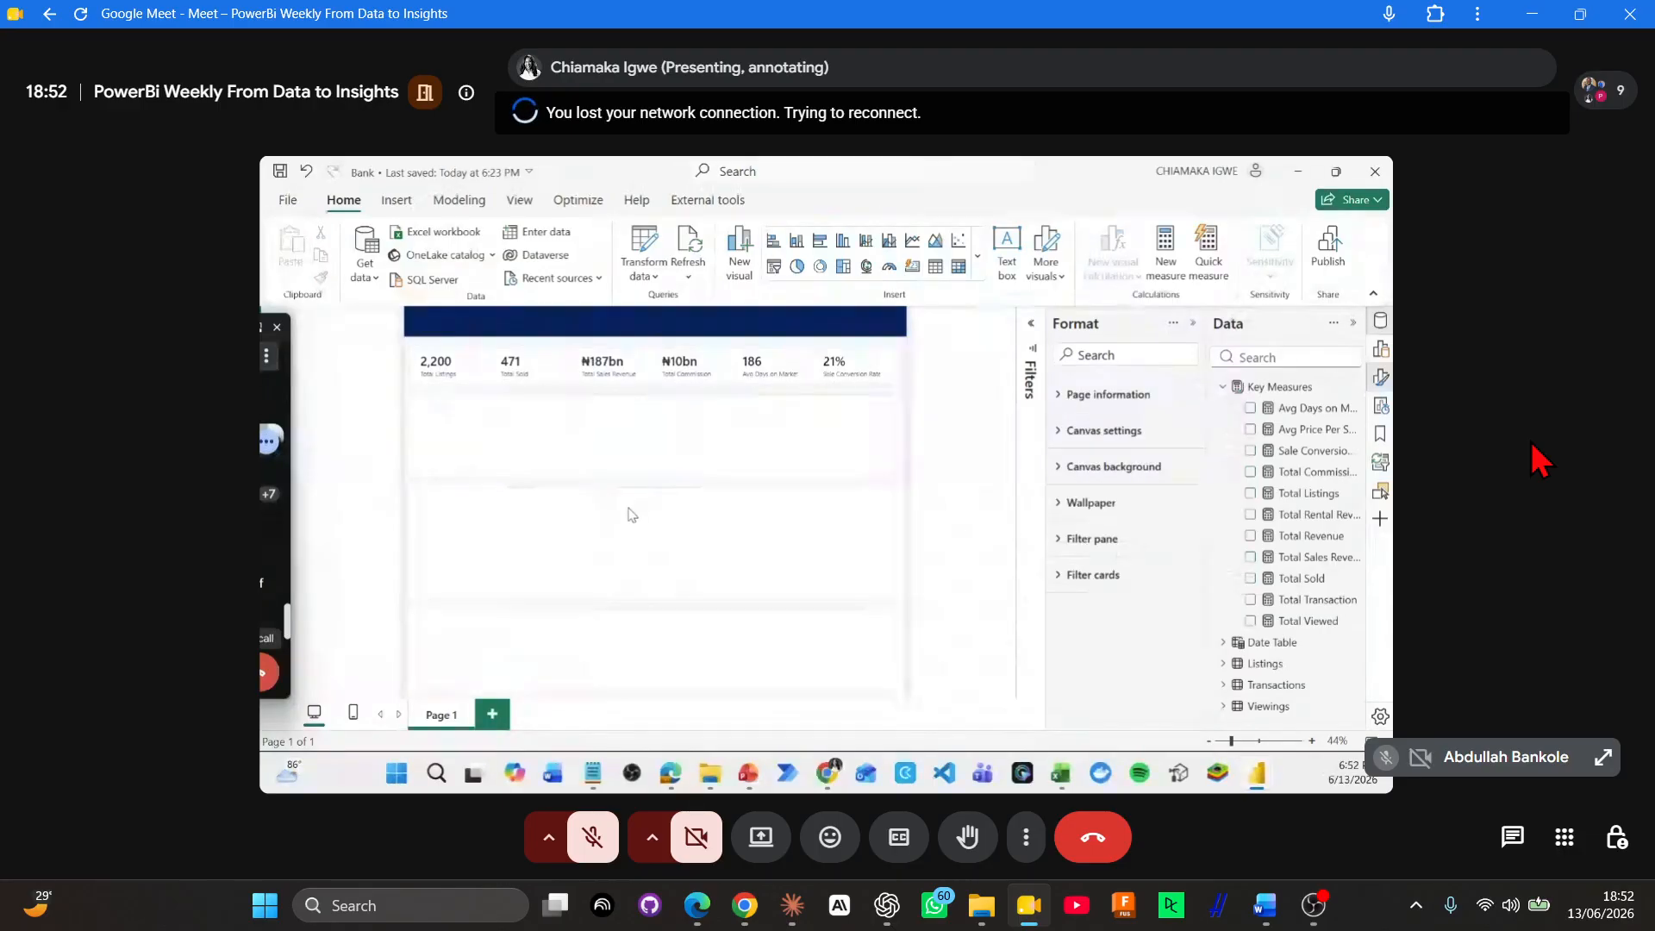
pyautogui.click(707, 382)
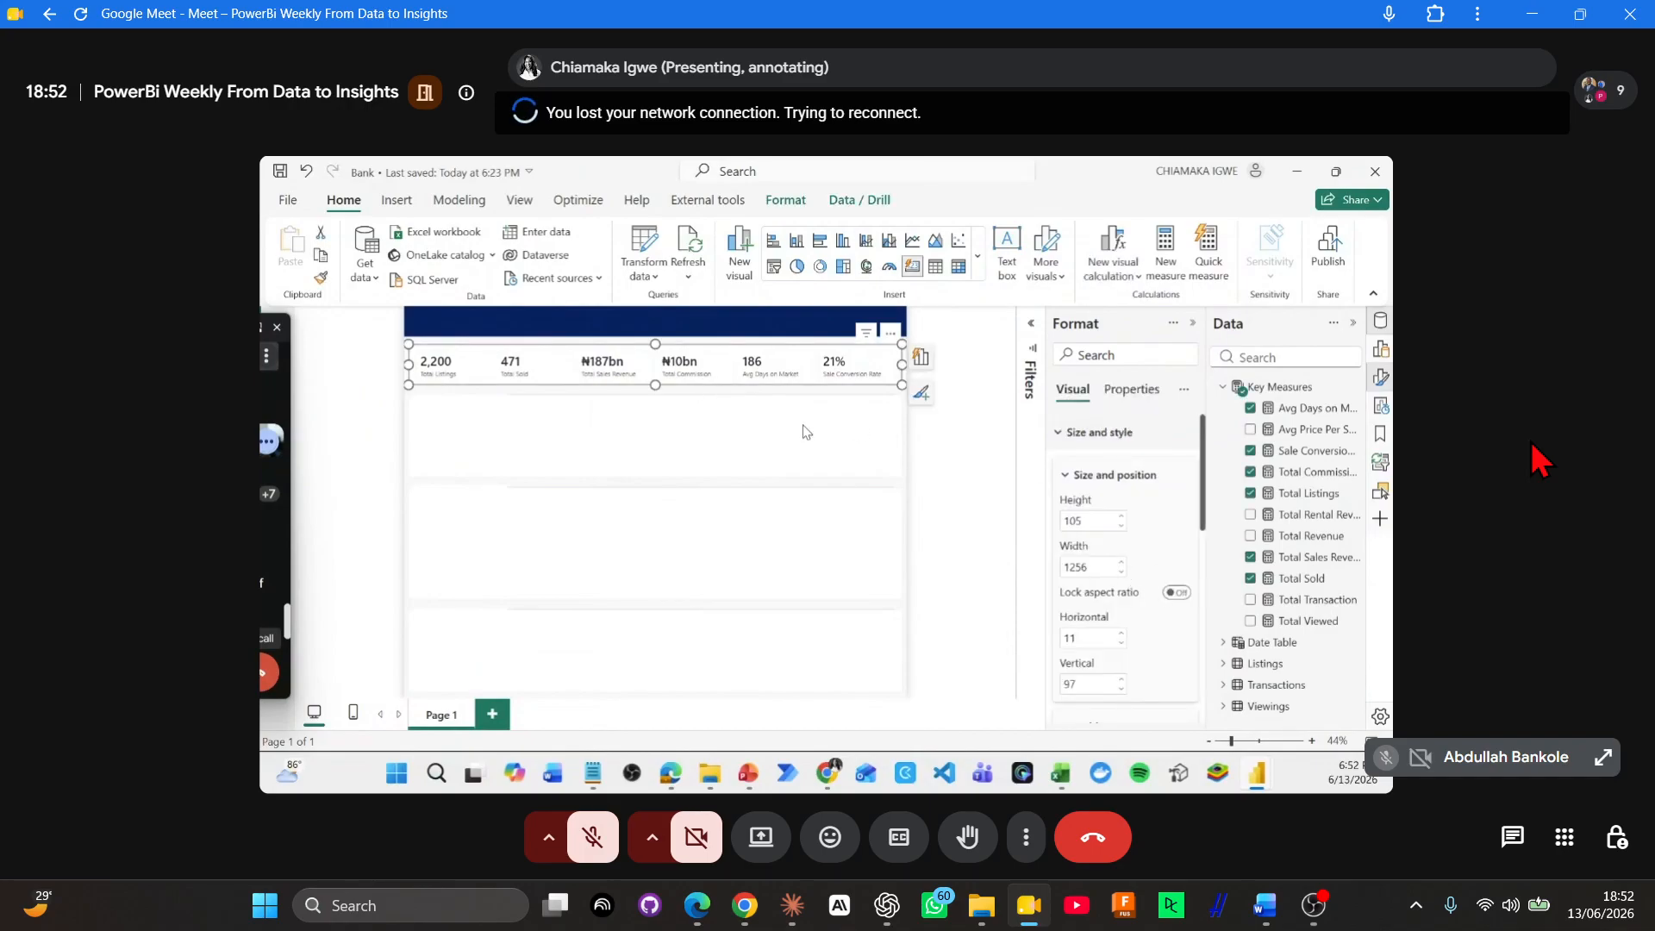
pyautogui.moveTo(902, 386); pyautogui.dragTo(903, 393)
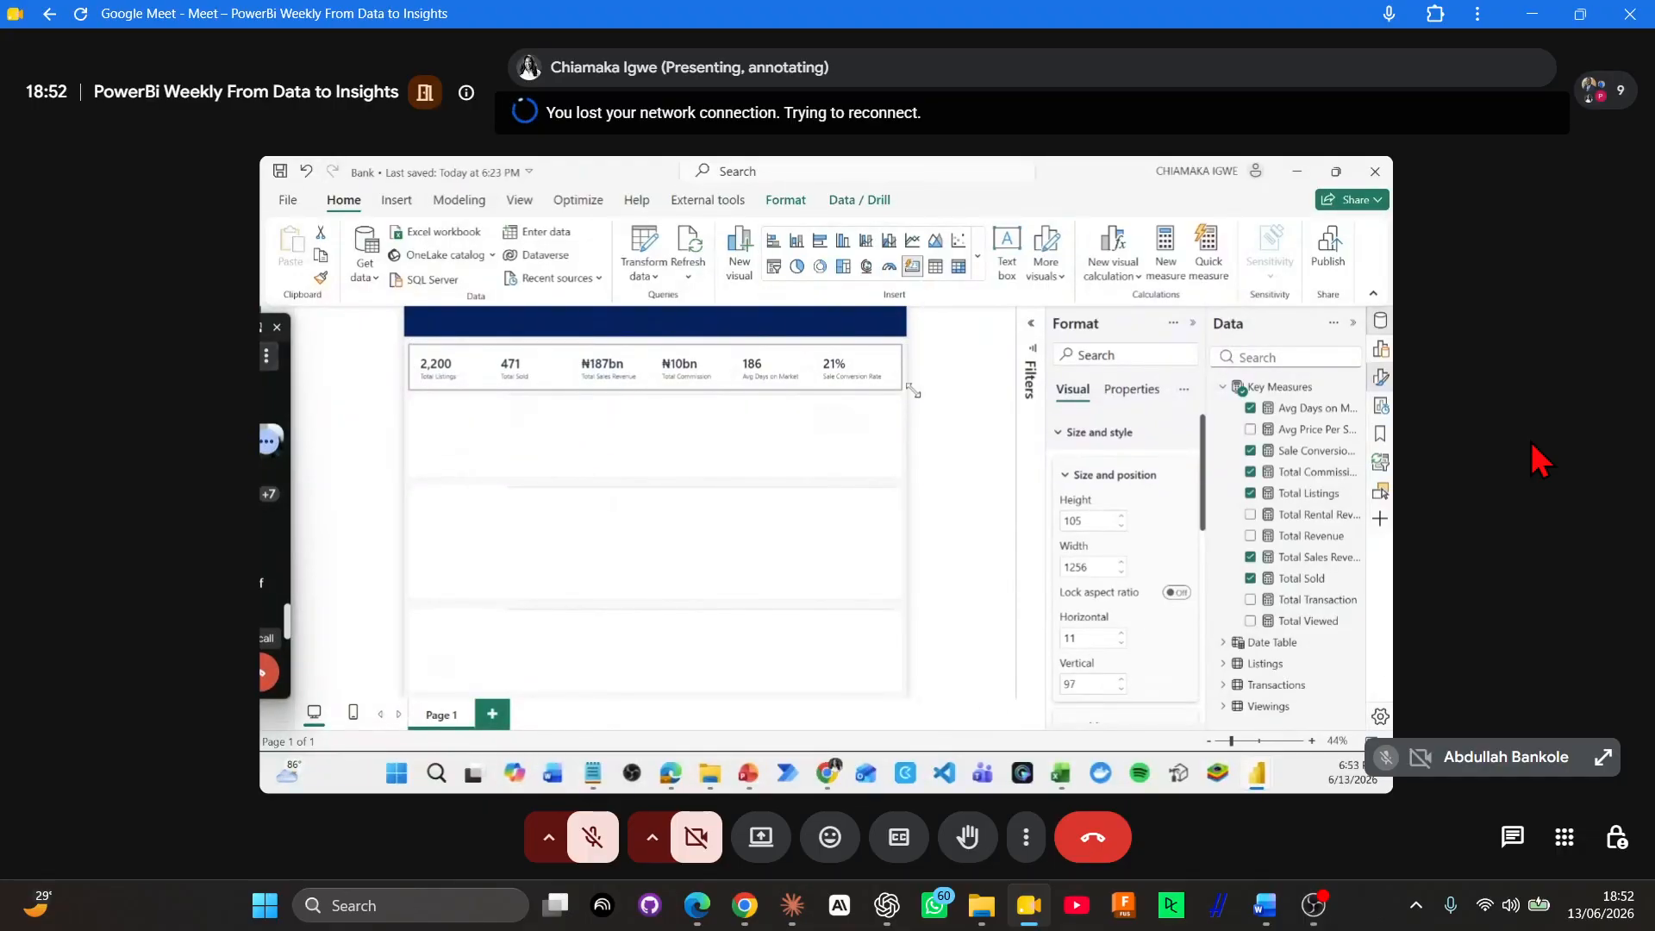
pyautogui.click(1003, 453)
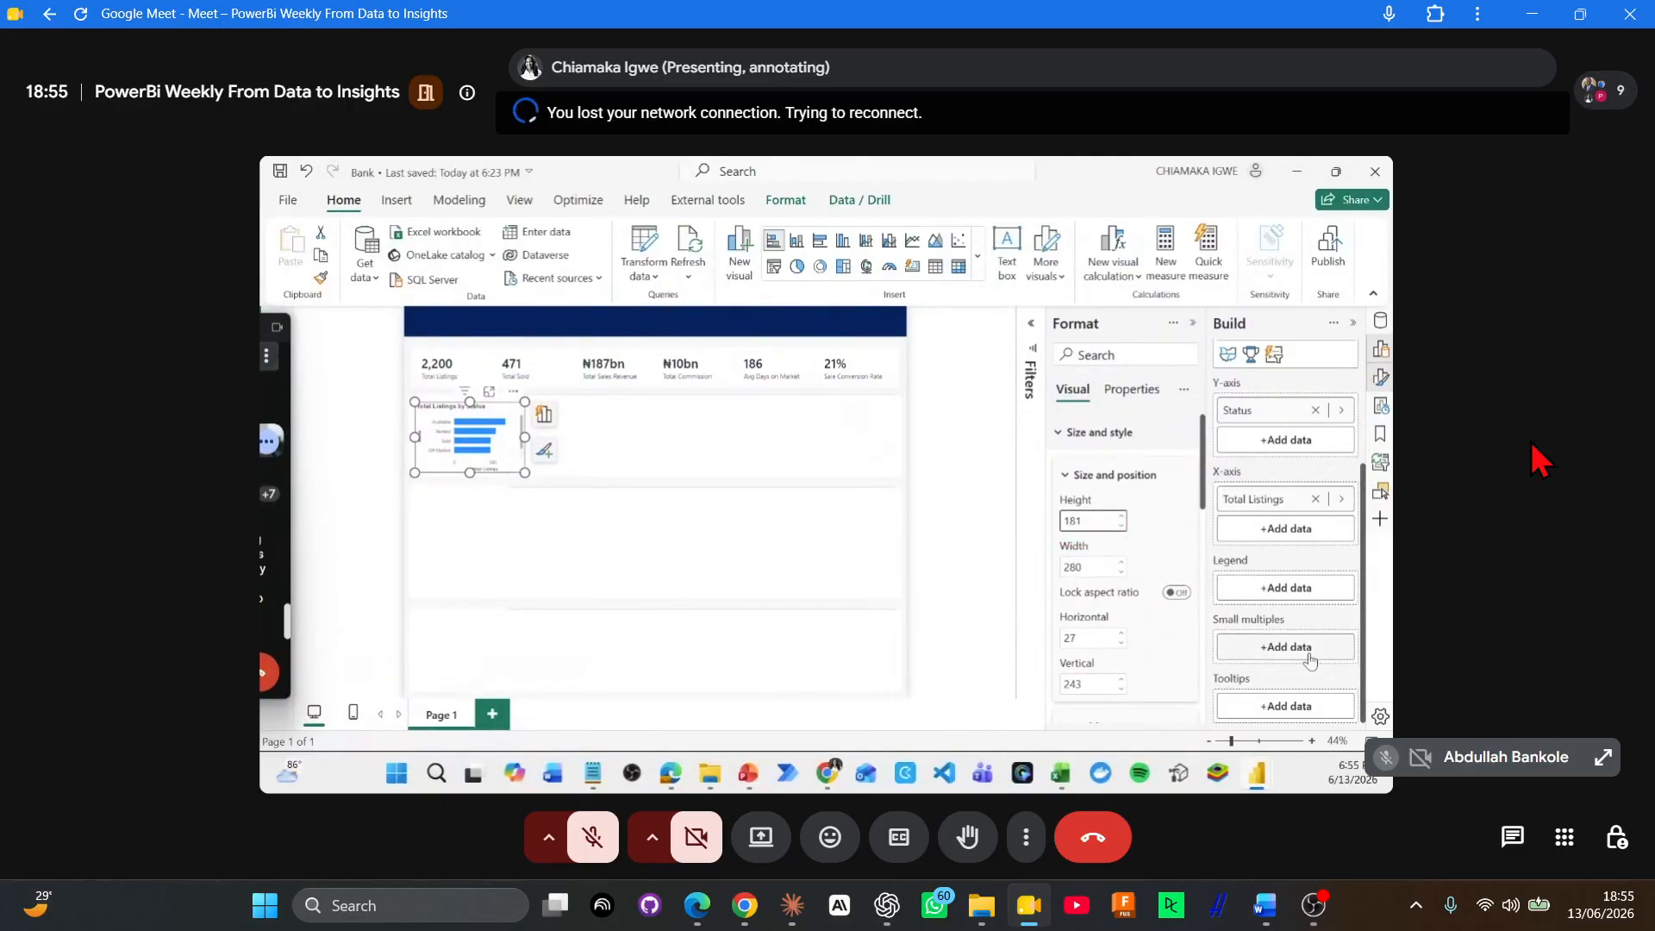
# Step: Set the Total Listings by Status bar chart to width 266, horizontal position 21 and vertical position 240
pyautogui.click(1086, 572)
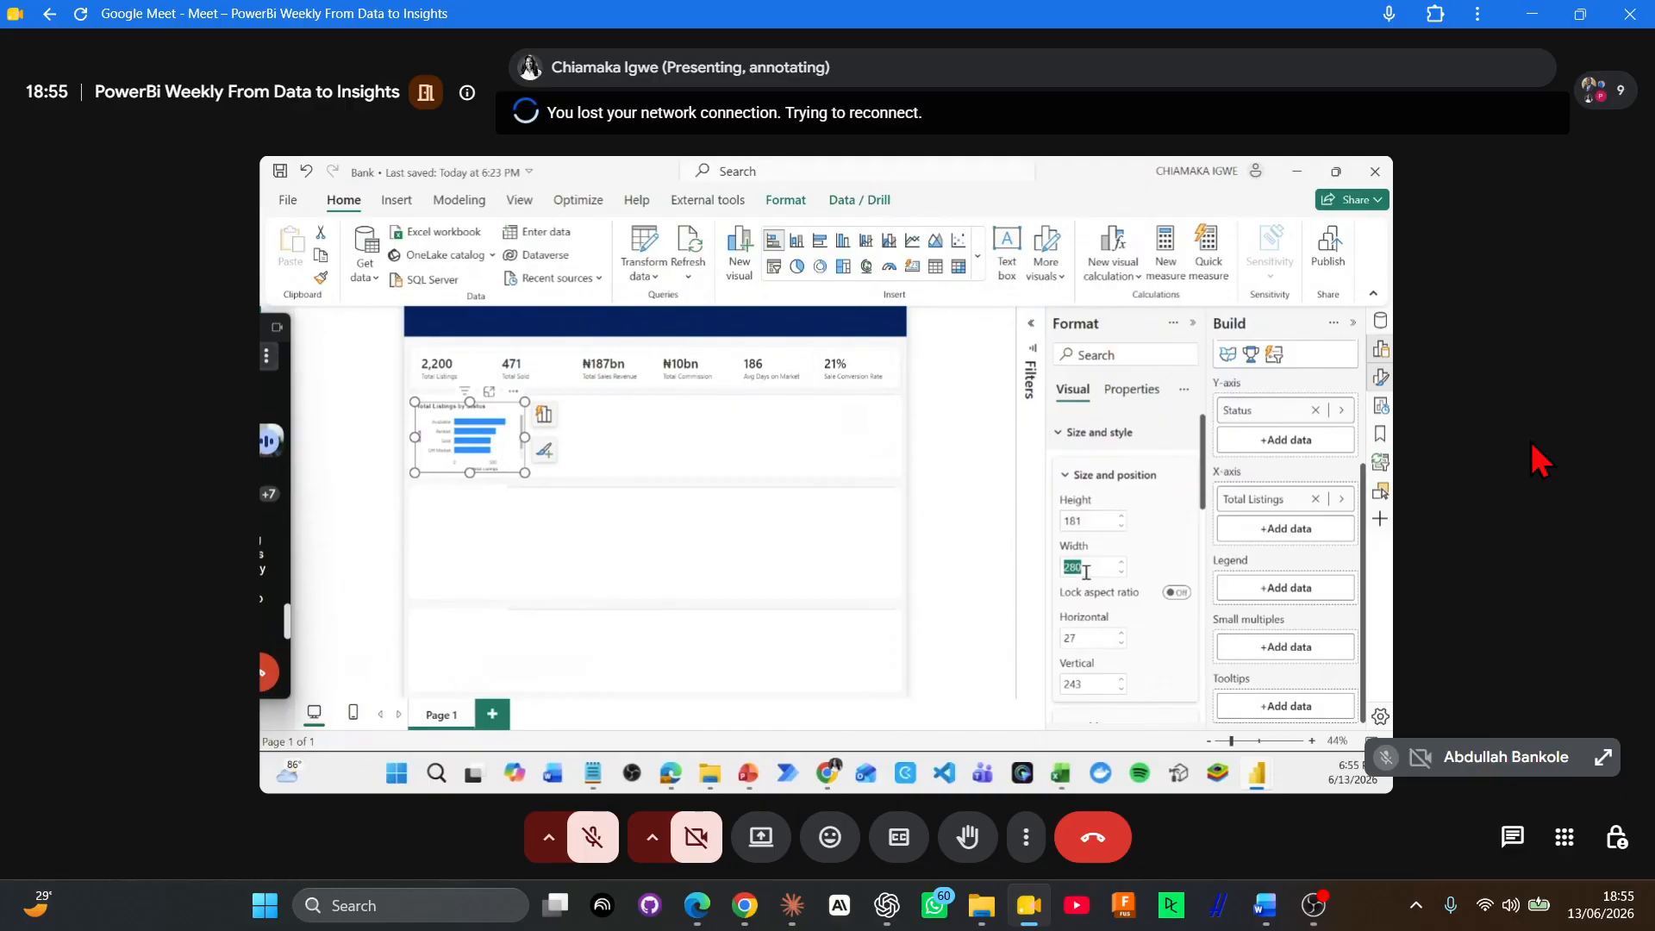
pyautogui.write('266')
pyautogui.press('Return')
pyautogui.click(1073, 640)
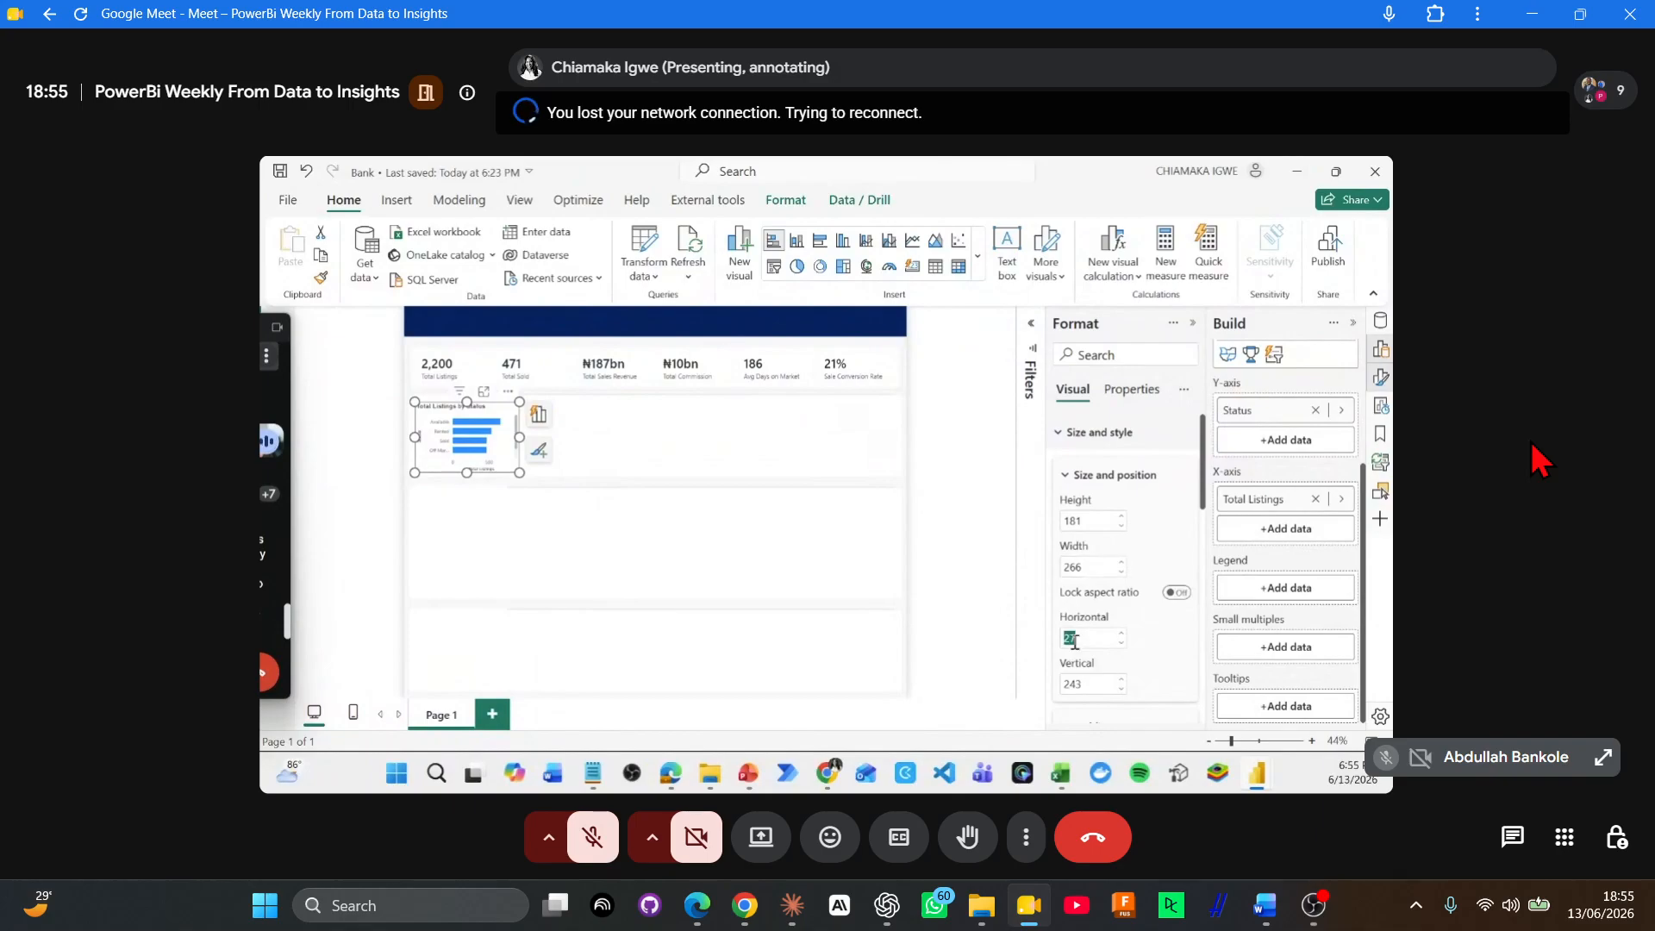
pyautogui.write('21')
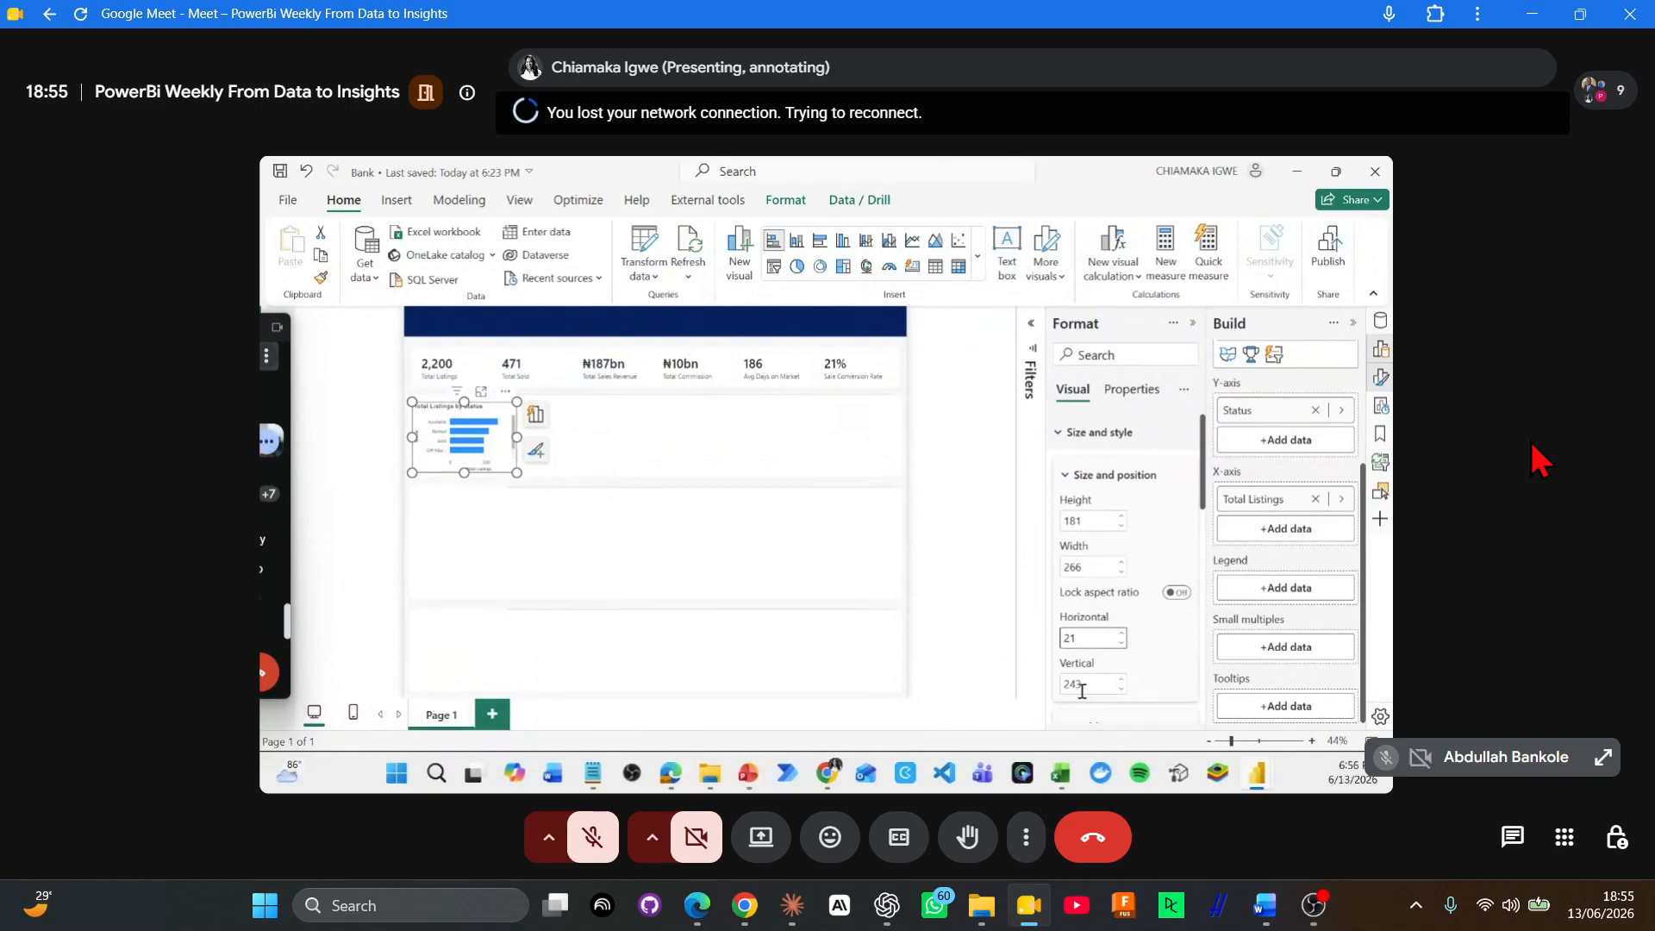
pyautogui.click(1082, 685)
pyautogui.write('240')
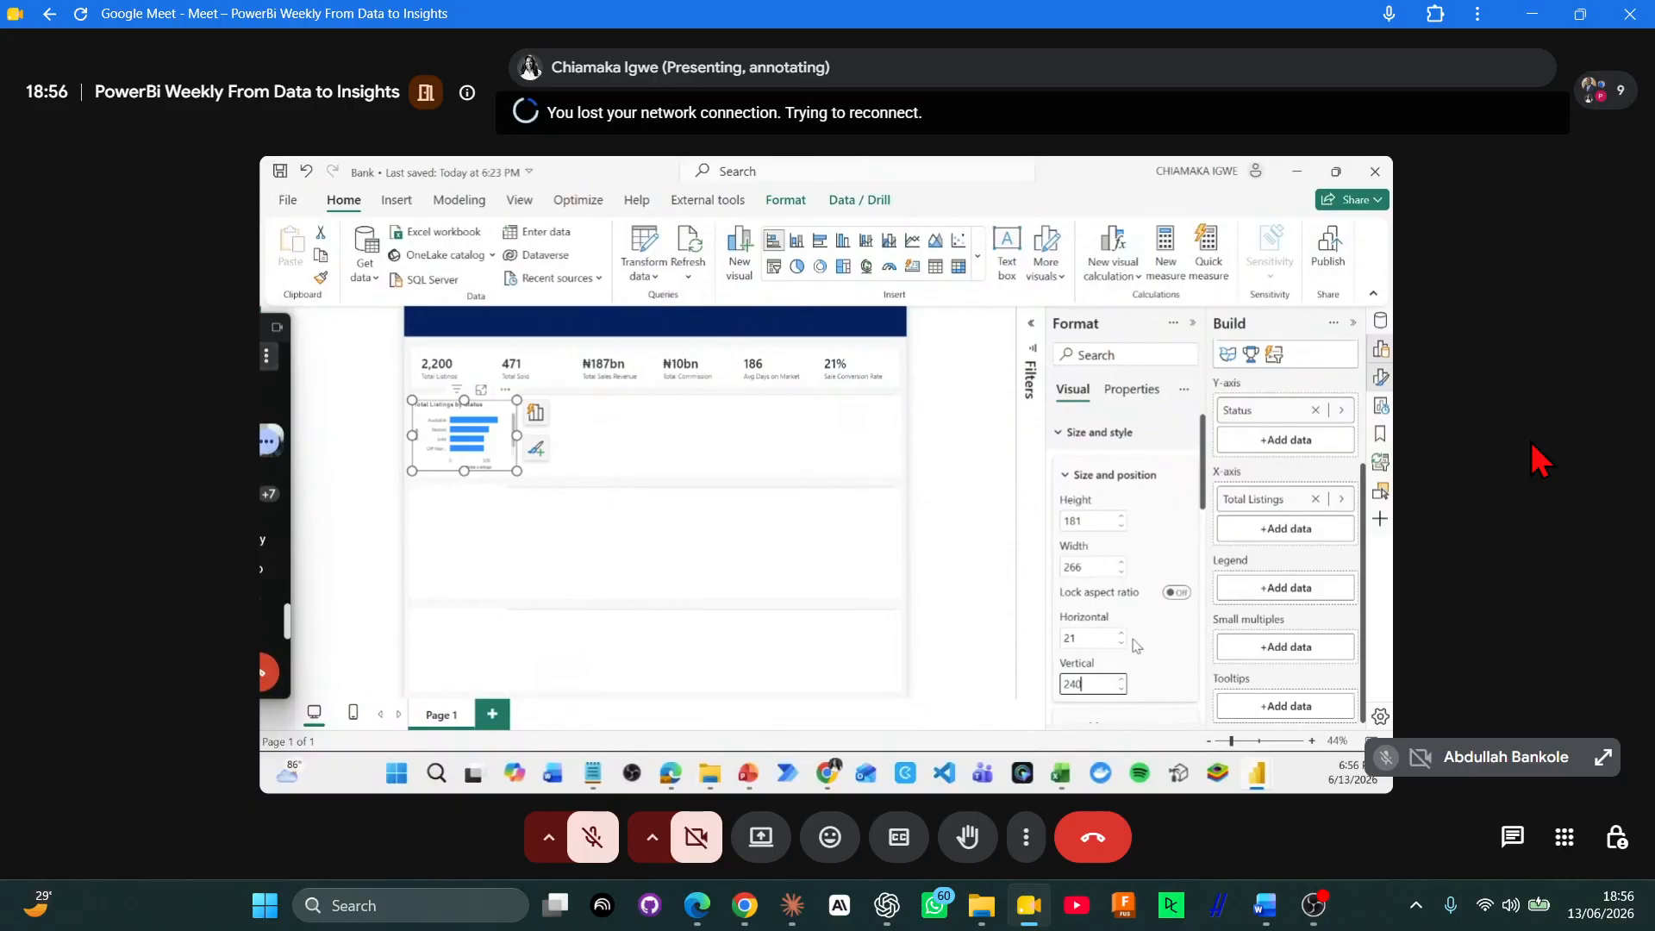
# Step: Turn off the status bar chart's background, turn on its visual border and show the border's settings
pyautogui.scroll(-3, 1134, 652)
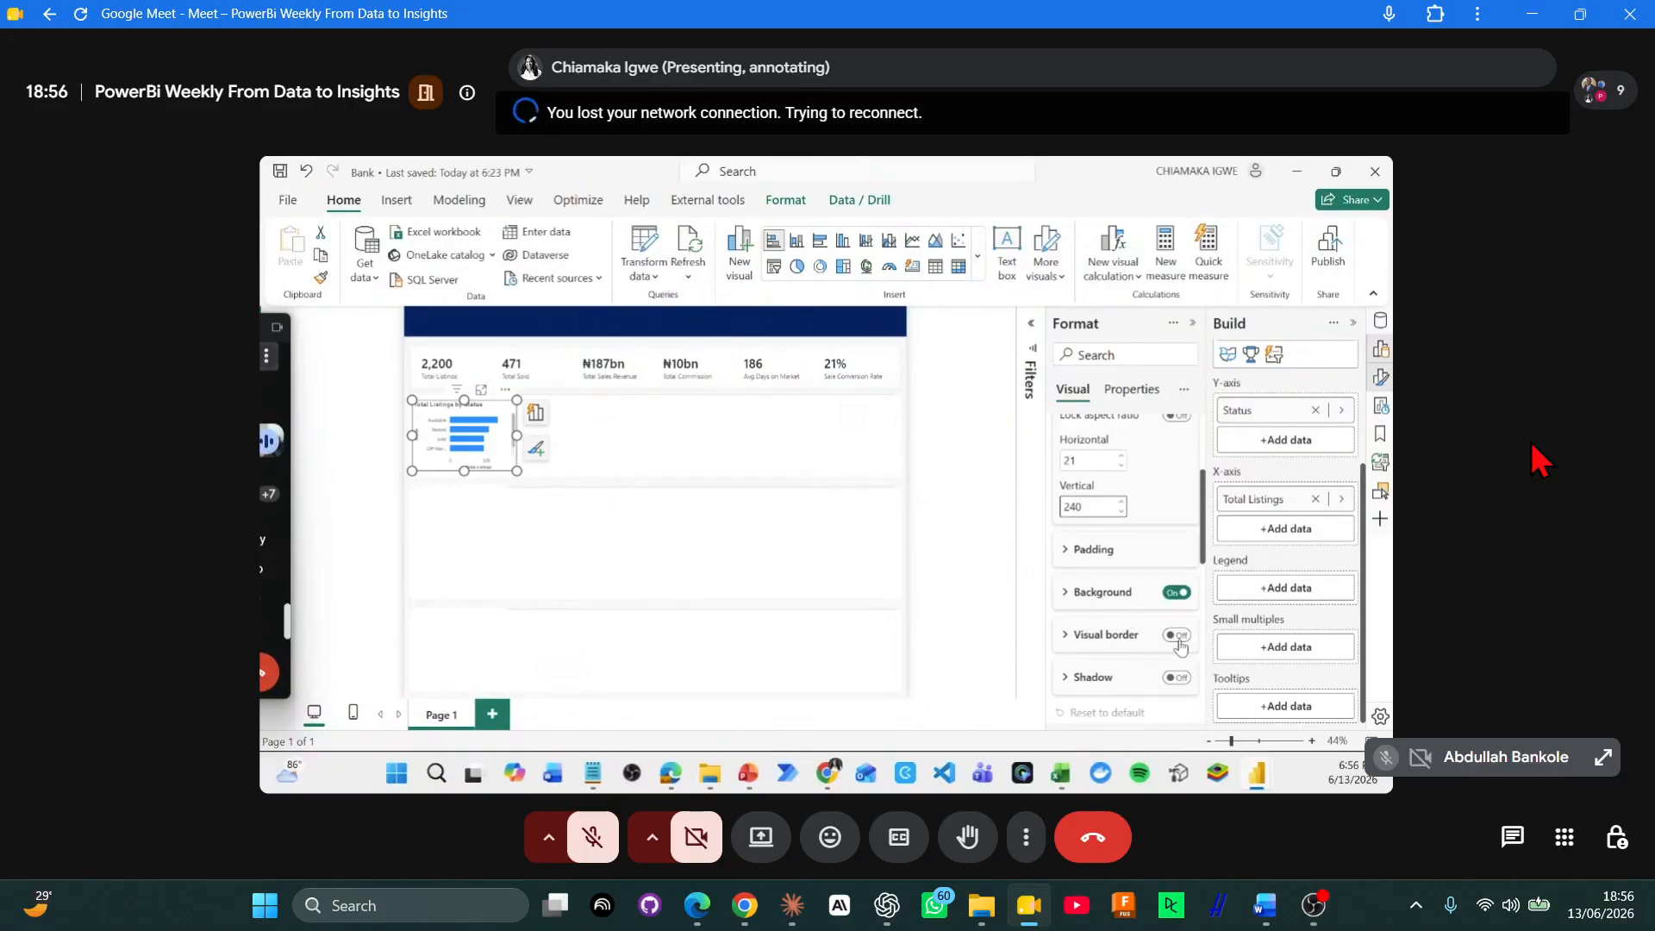
pyautogui.click(1176, 592)
pyautogui.click(1178, 636)
pyautogui.click(1066, 642)
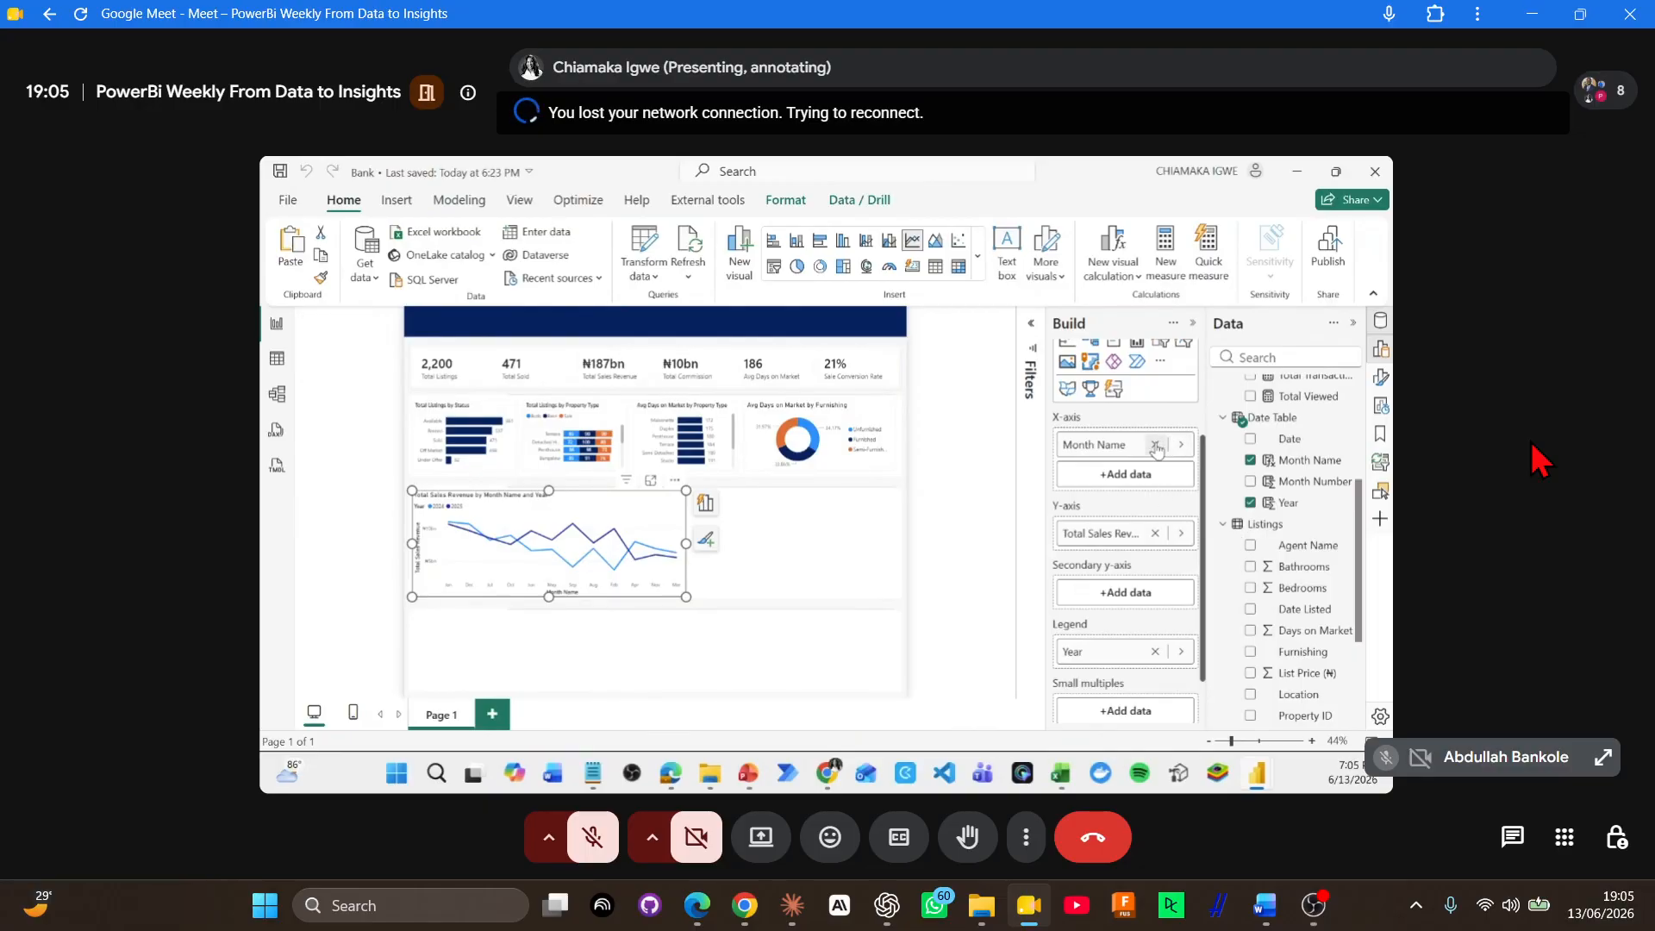
# Step: Place Month Name from the Date Table on the X-axis of the Total Sales Revenue line chart again
pyautogui.moveTo(1214, 452); pyautogui.dragTo(1137, 448)
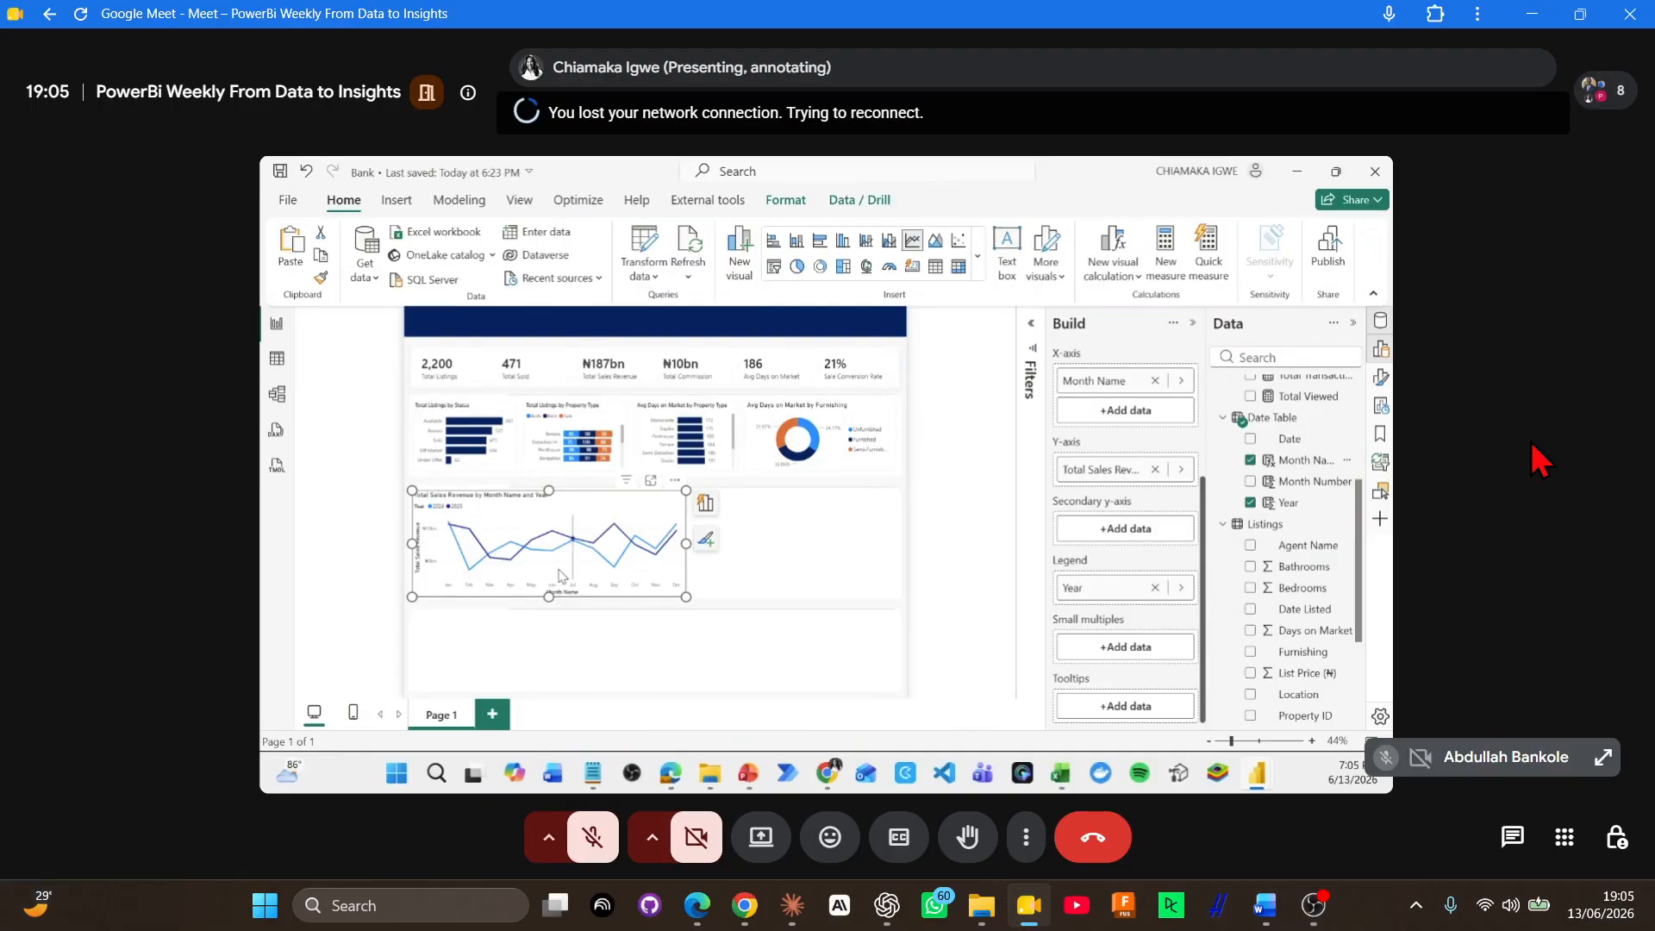
pyautogui.scroll(1, 1145, 466)
pyautogui.scroll(5, 1145, 466)
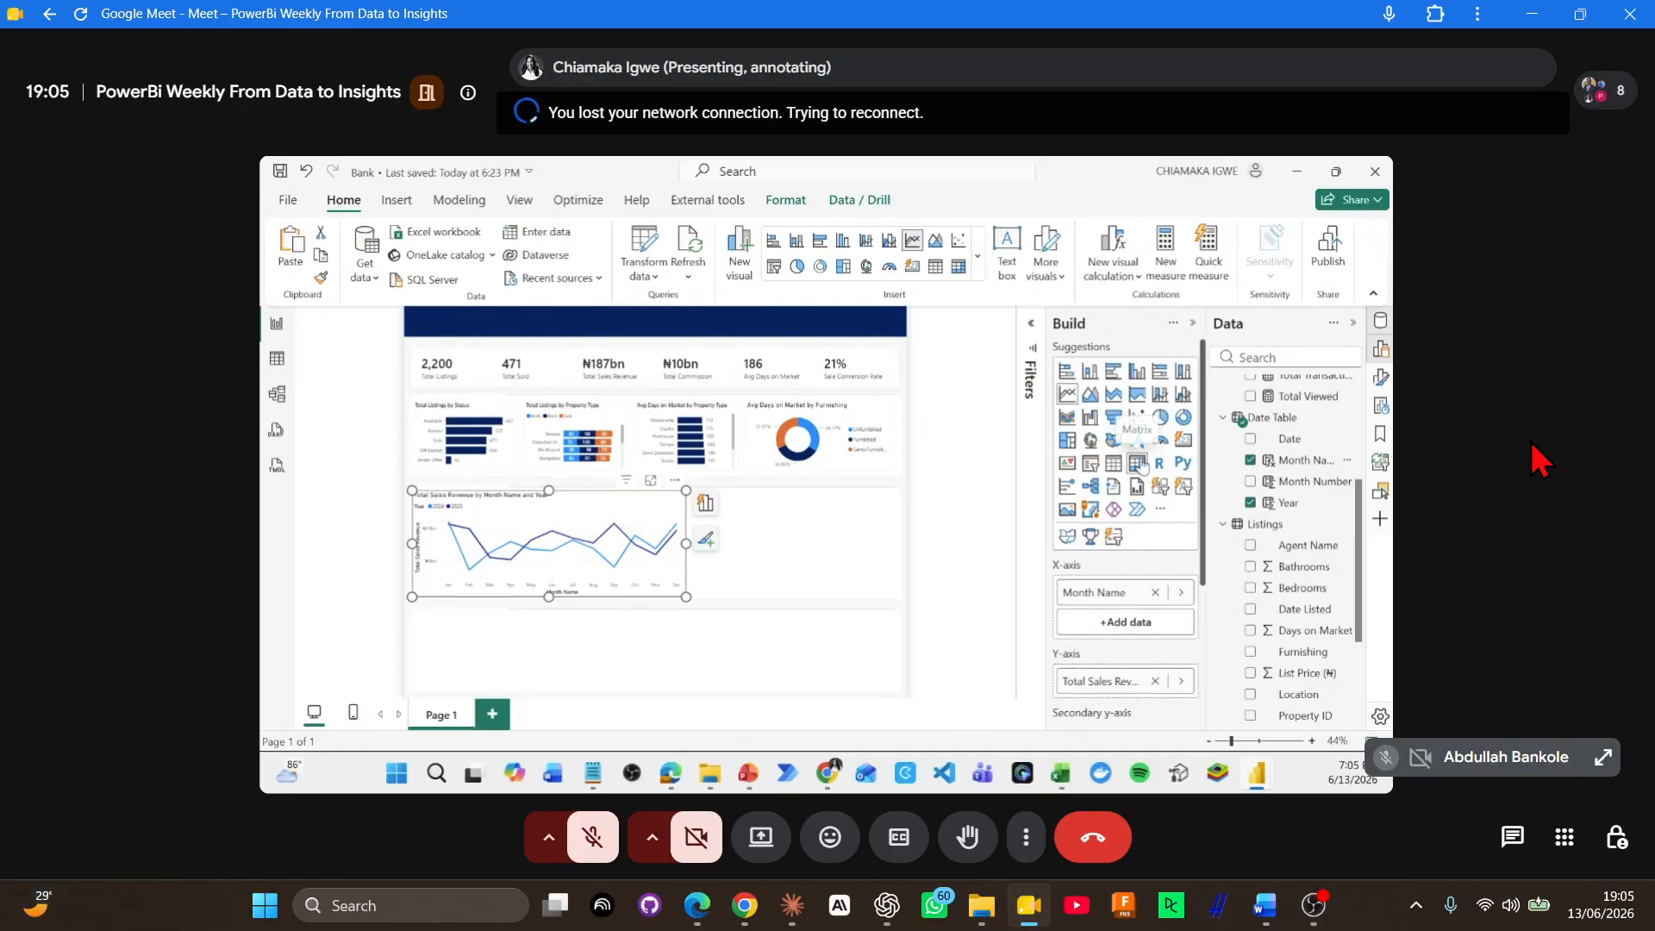
# Step: Turn on the visual border of the Total Sales Revenue line chart and open the border's color choices
pyautogui.click(1378, 379)
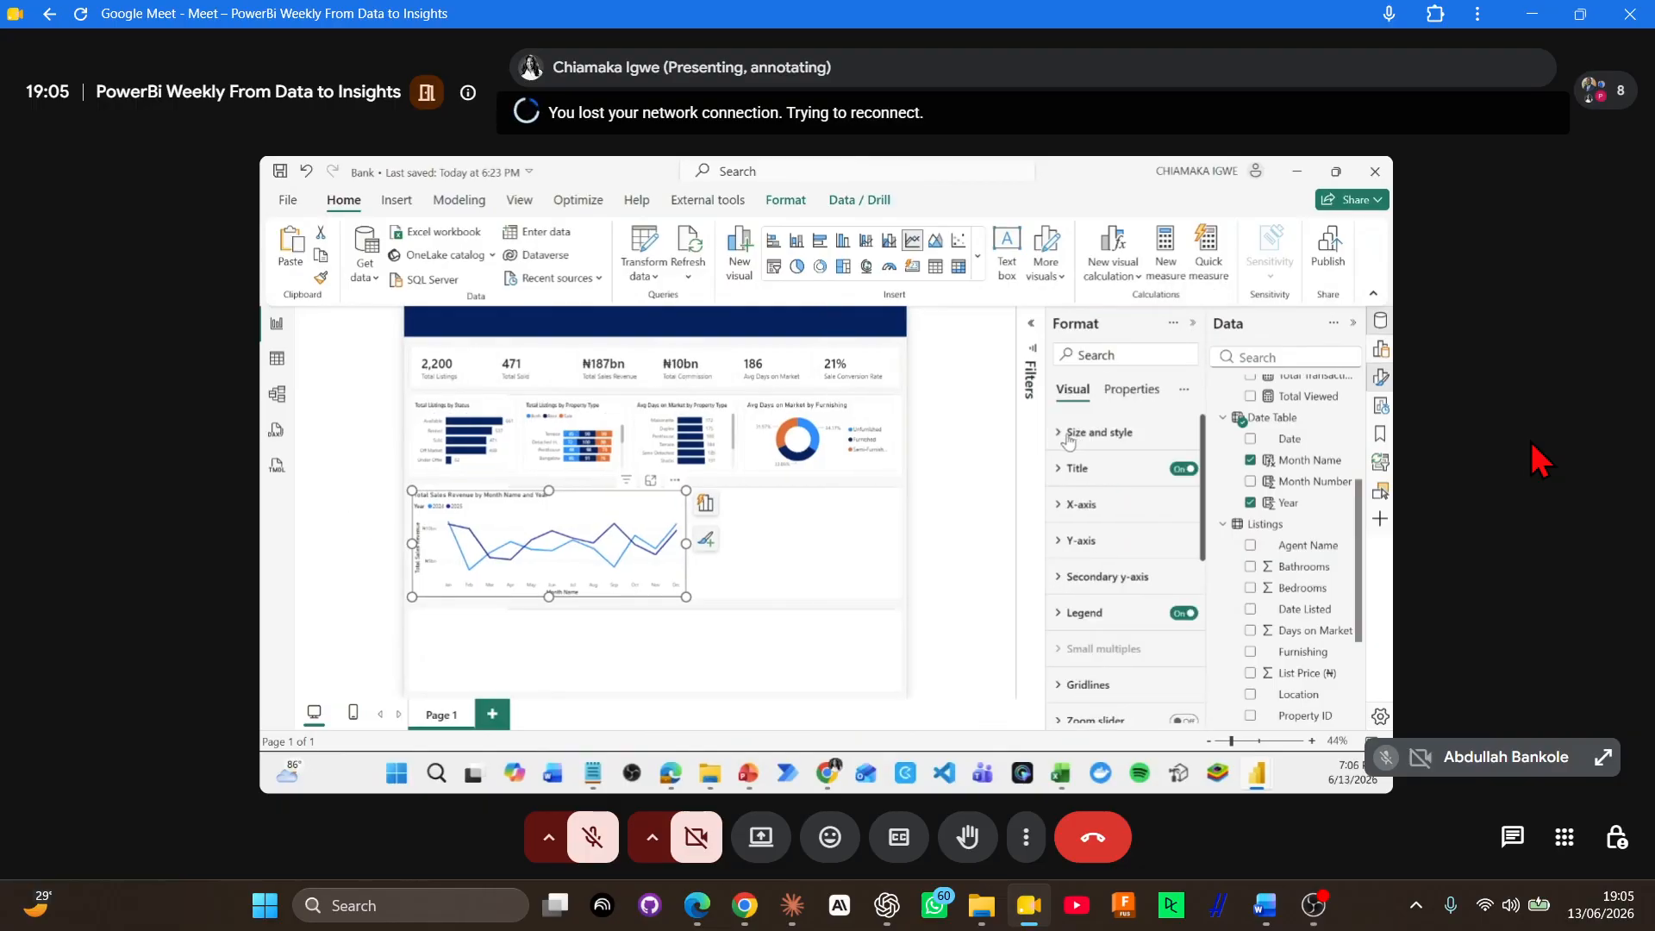
pyautogui.click(1069, 435)
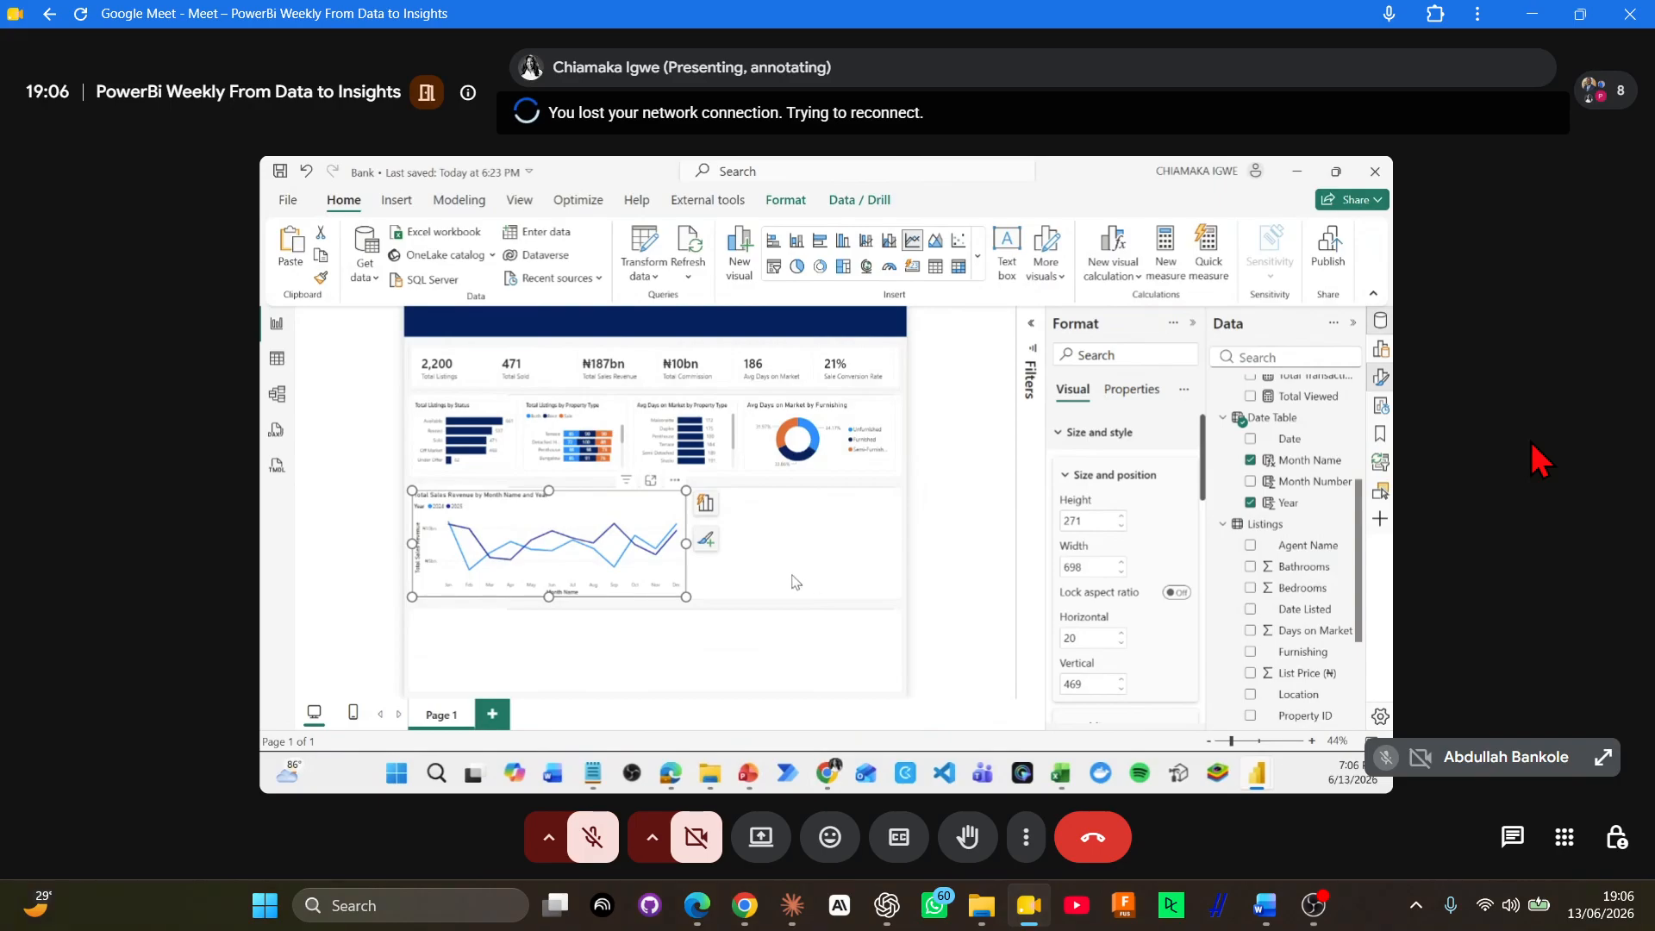
pyautogui.scroll(-3, 1165, 618)
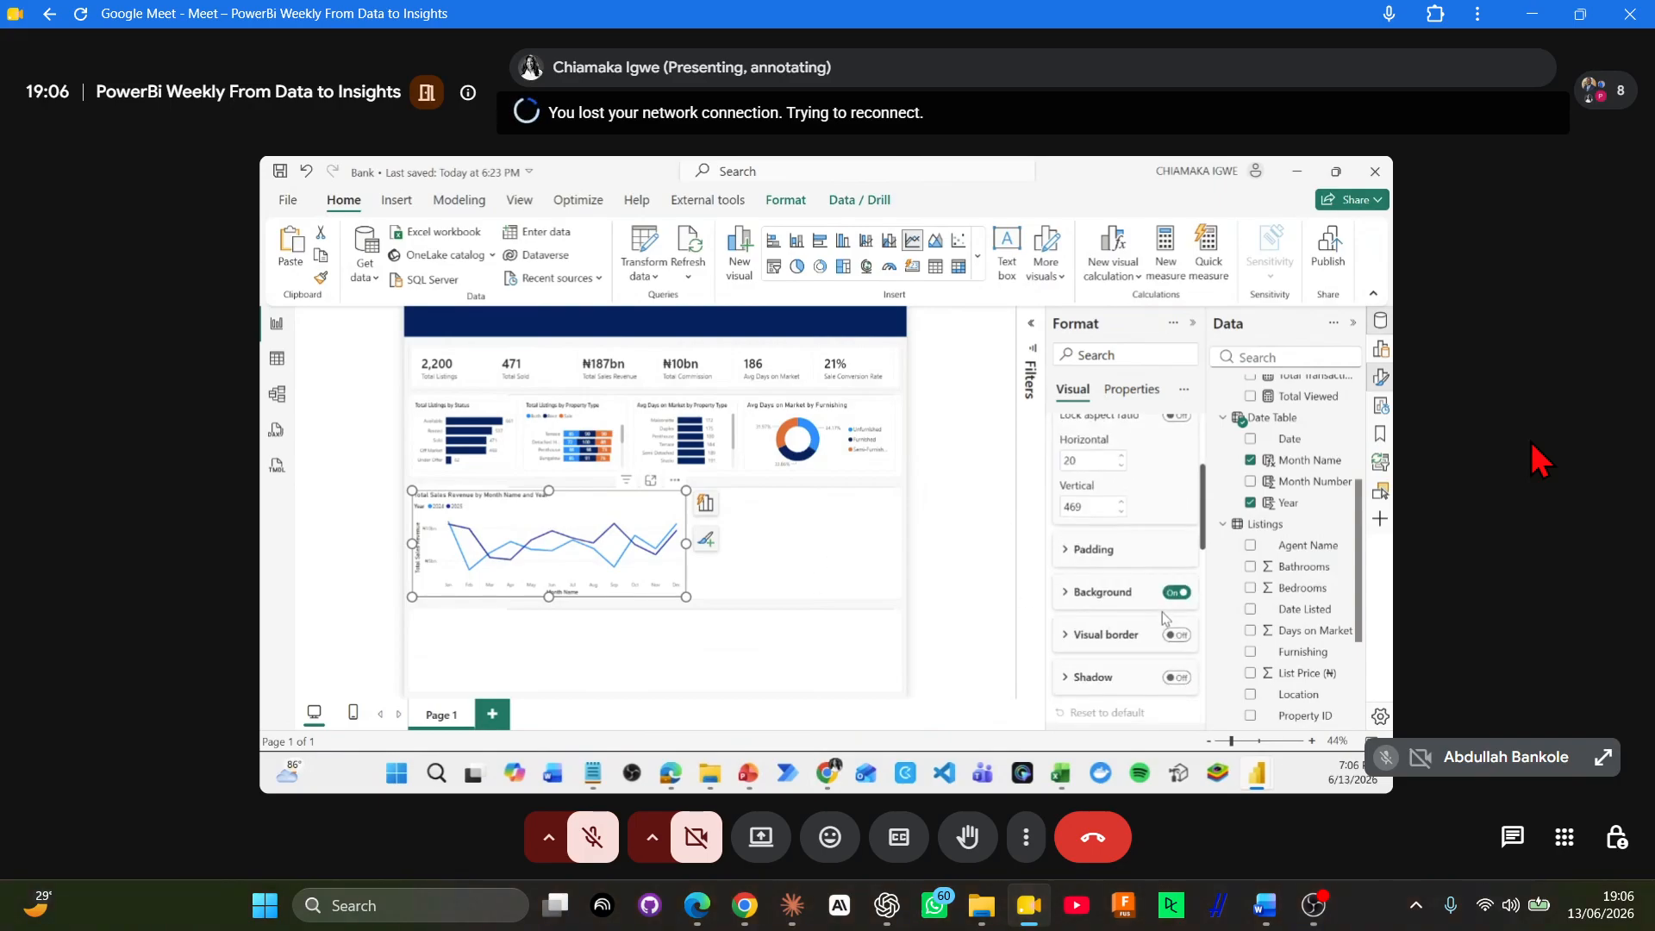
pyautogui.scroll(-3, 1165, 612)
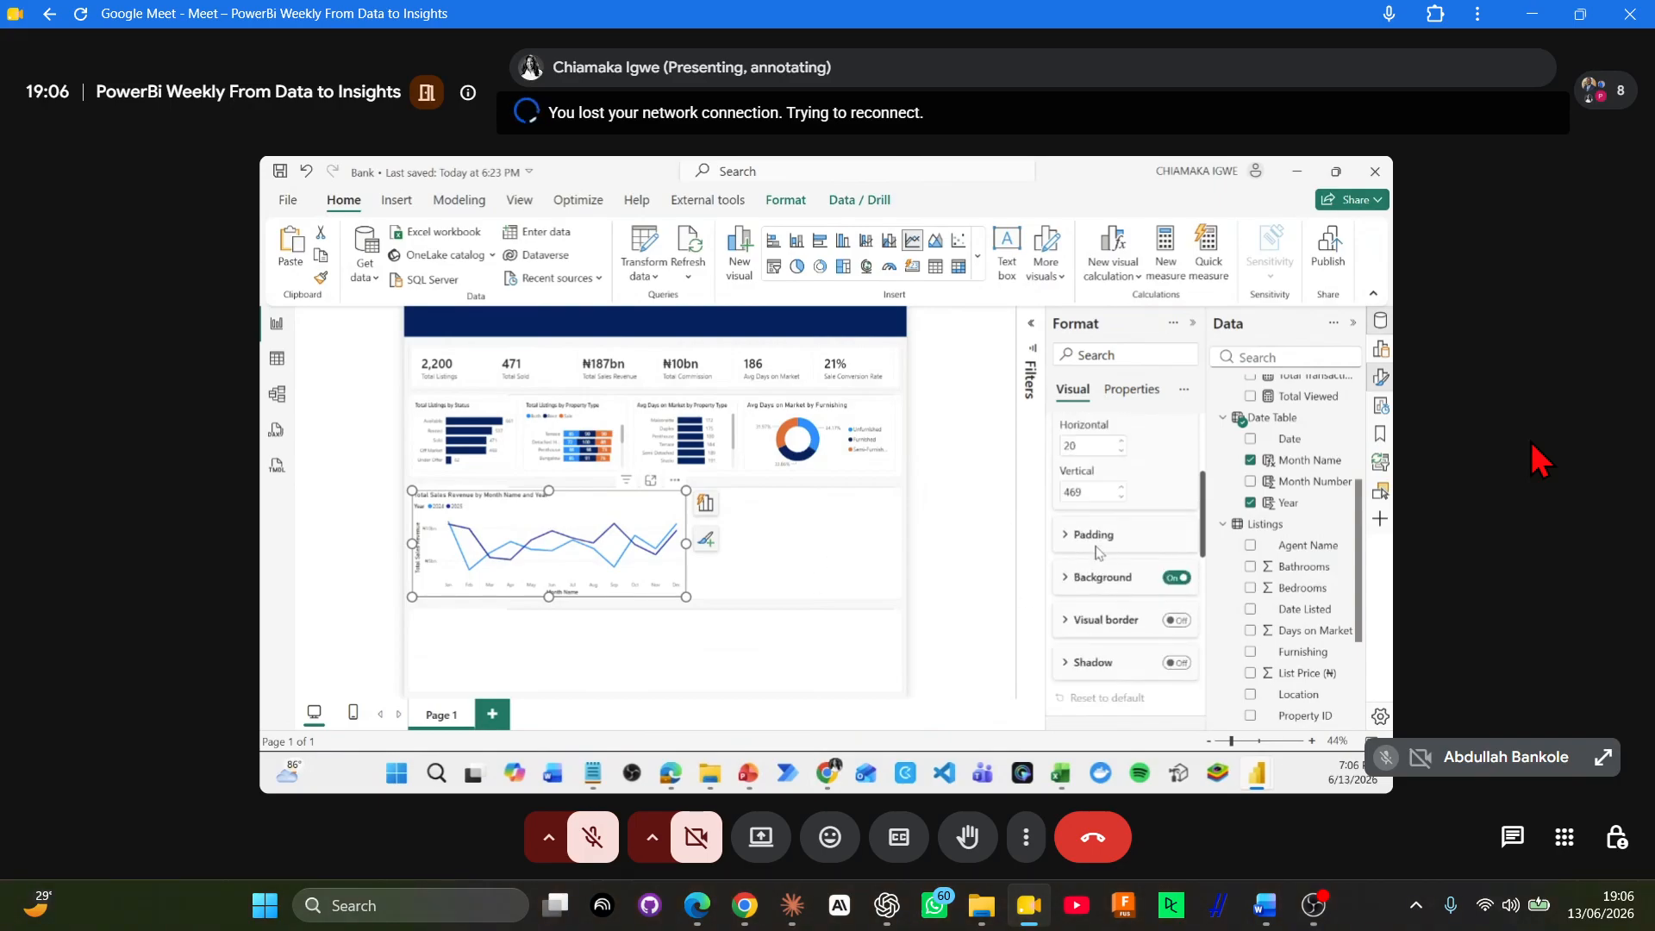
pyautogui.click(1178, 547)
pyautogui.click(1082, 556)
pyautogui.scroll(-1, 1082, 565)
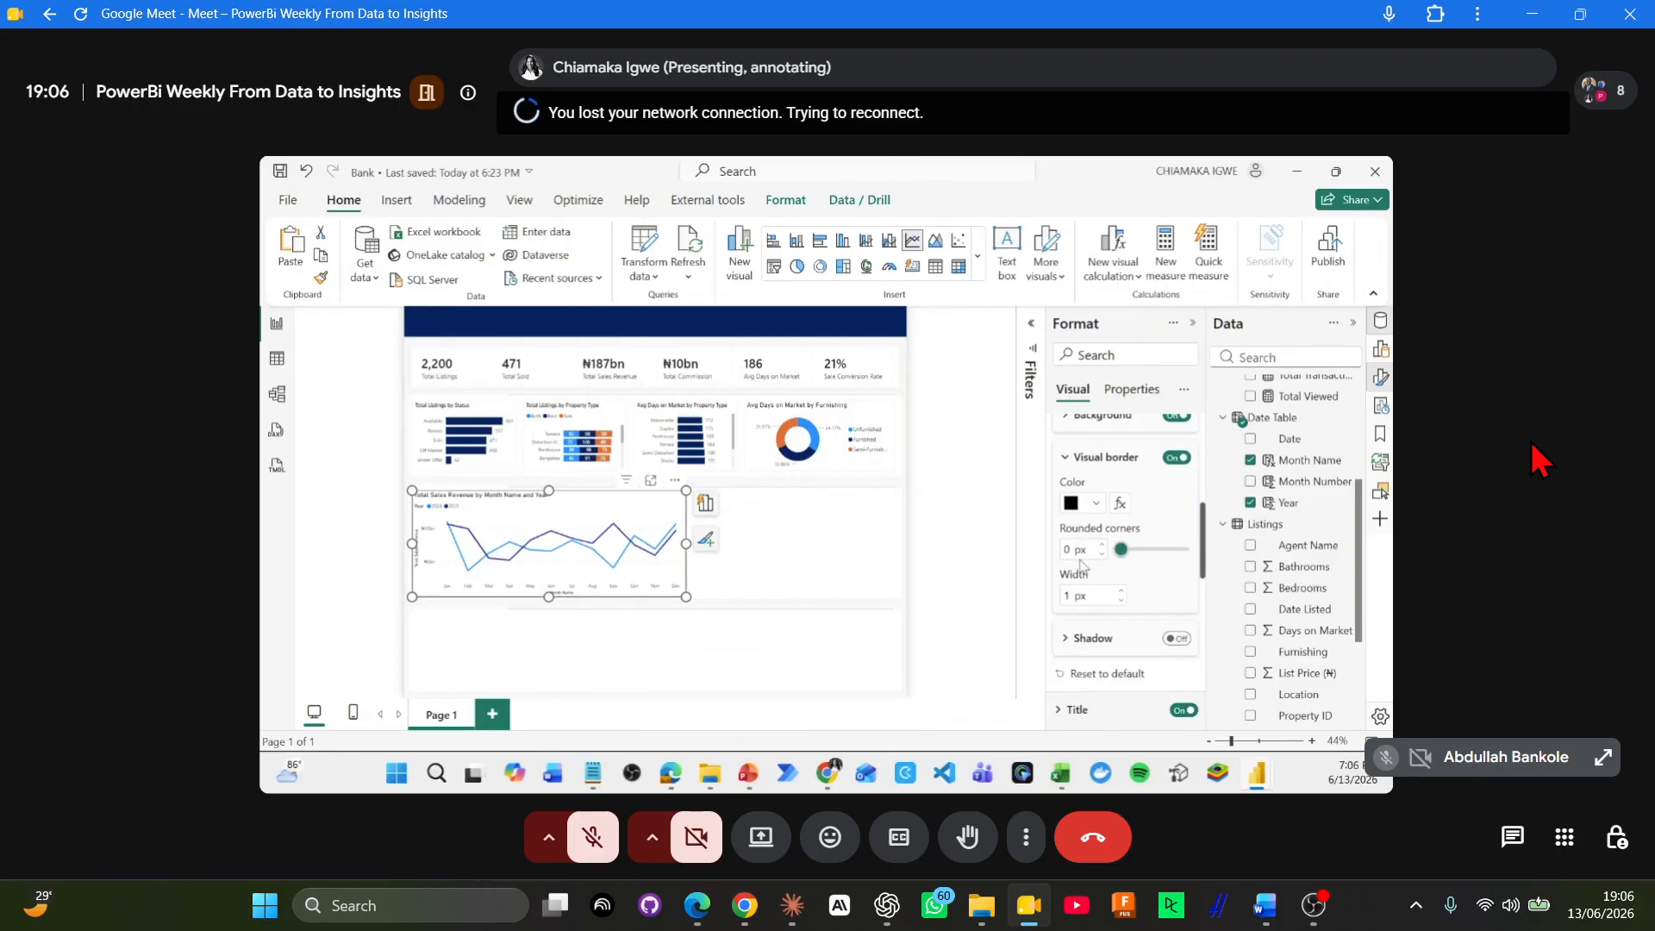
pyautogui.click(1096, 503)
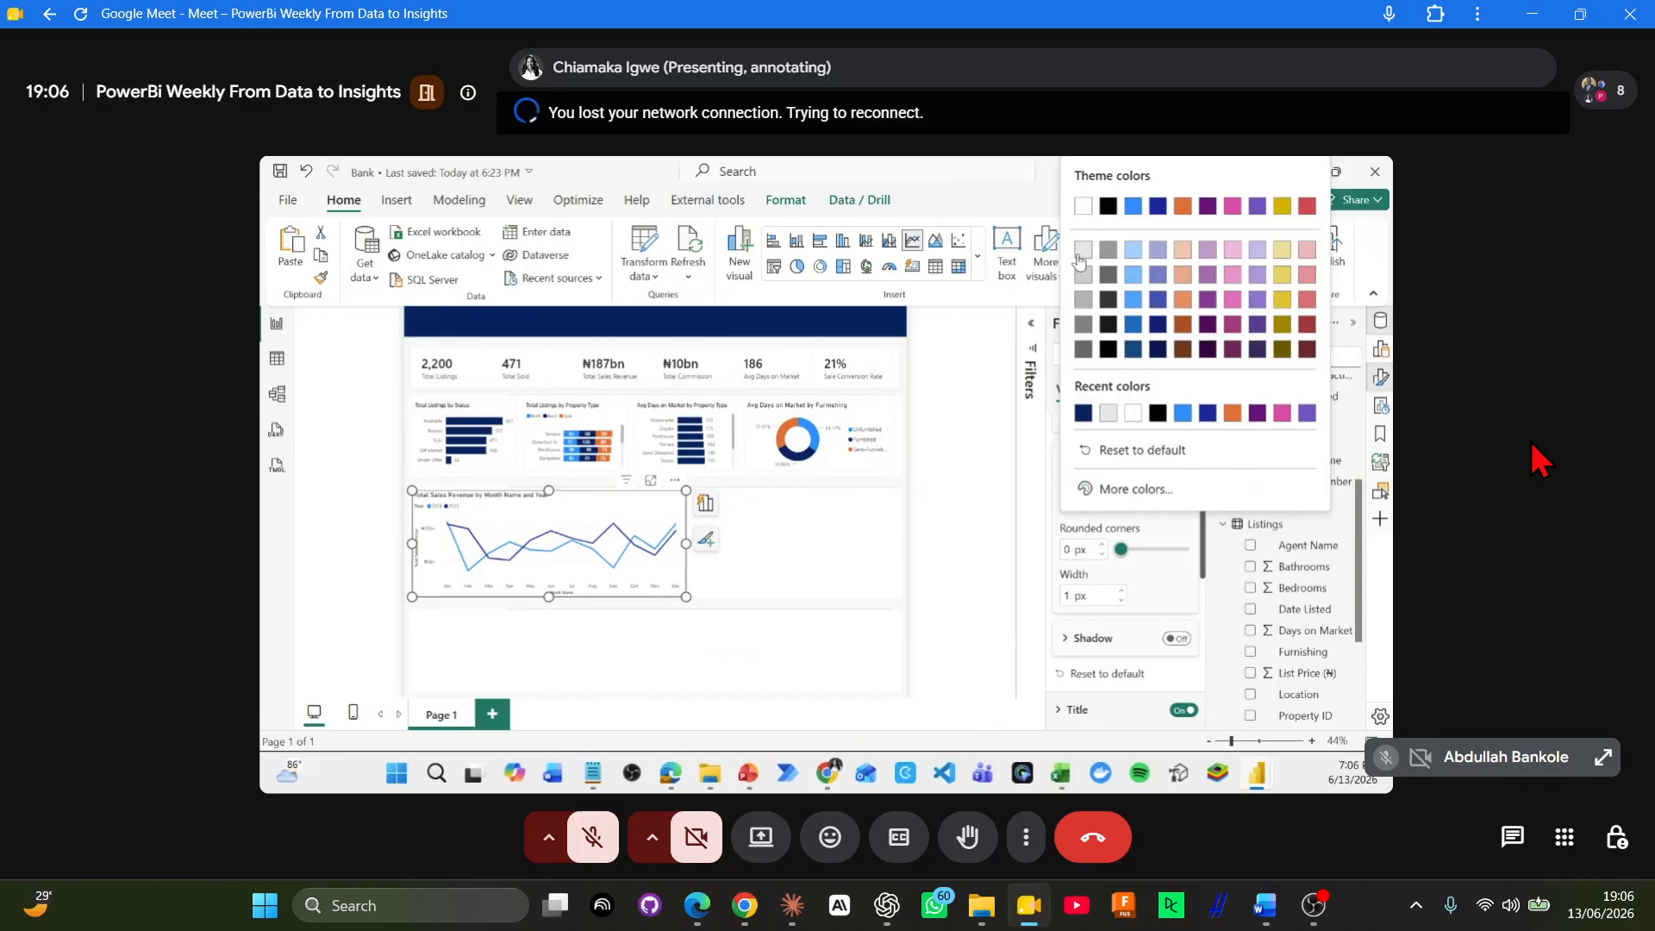
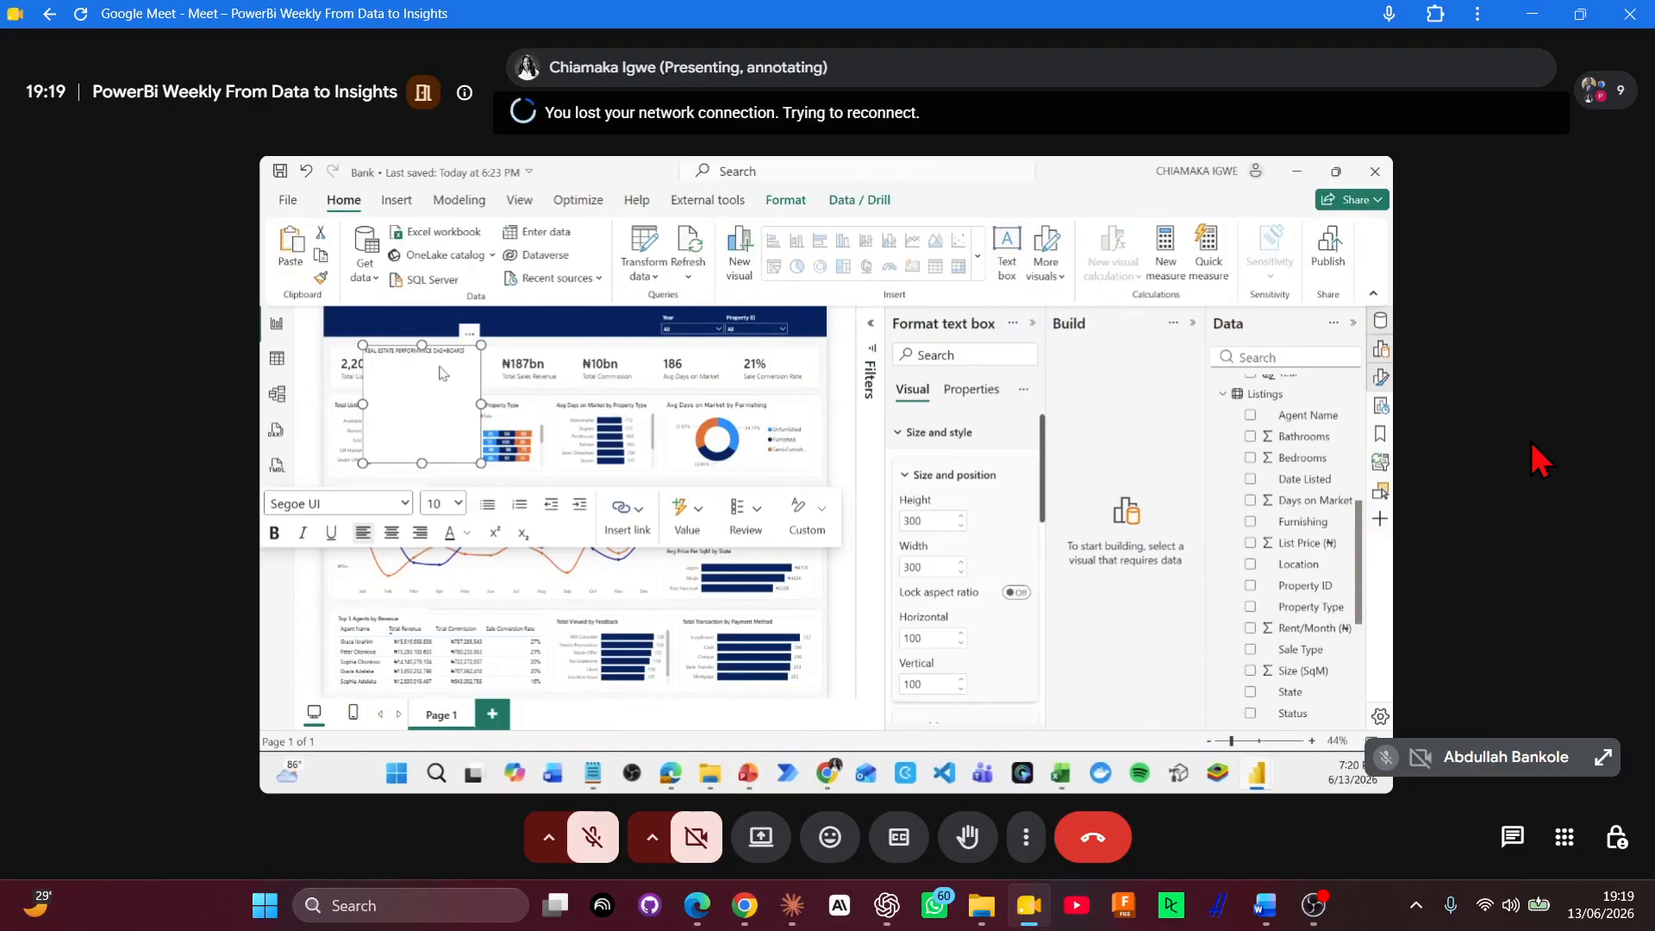
# Step: Select all of the "REAL ESTATE PERFORMANCE DASHBOARD" title text in the text box and open its font size choices
pyautogui.hotkey('ctrl', 'a')
pyautogui.click(458, 505)
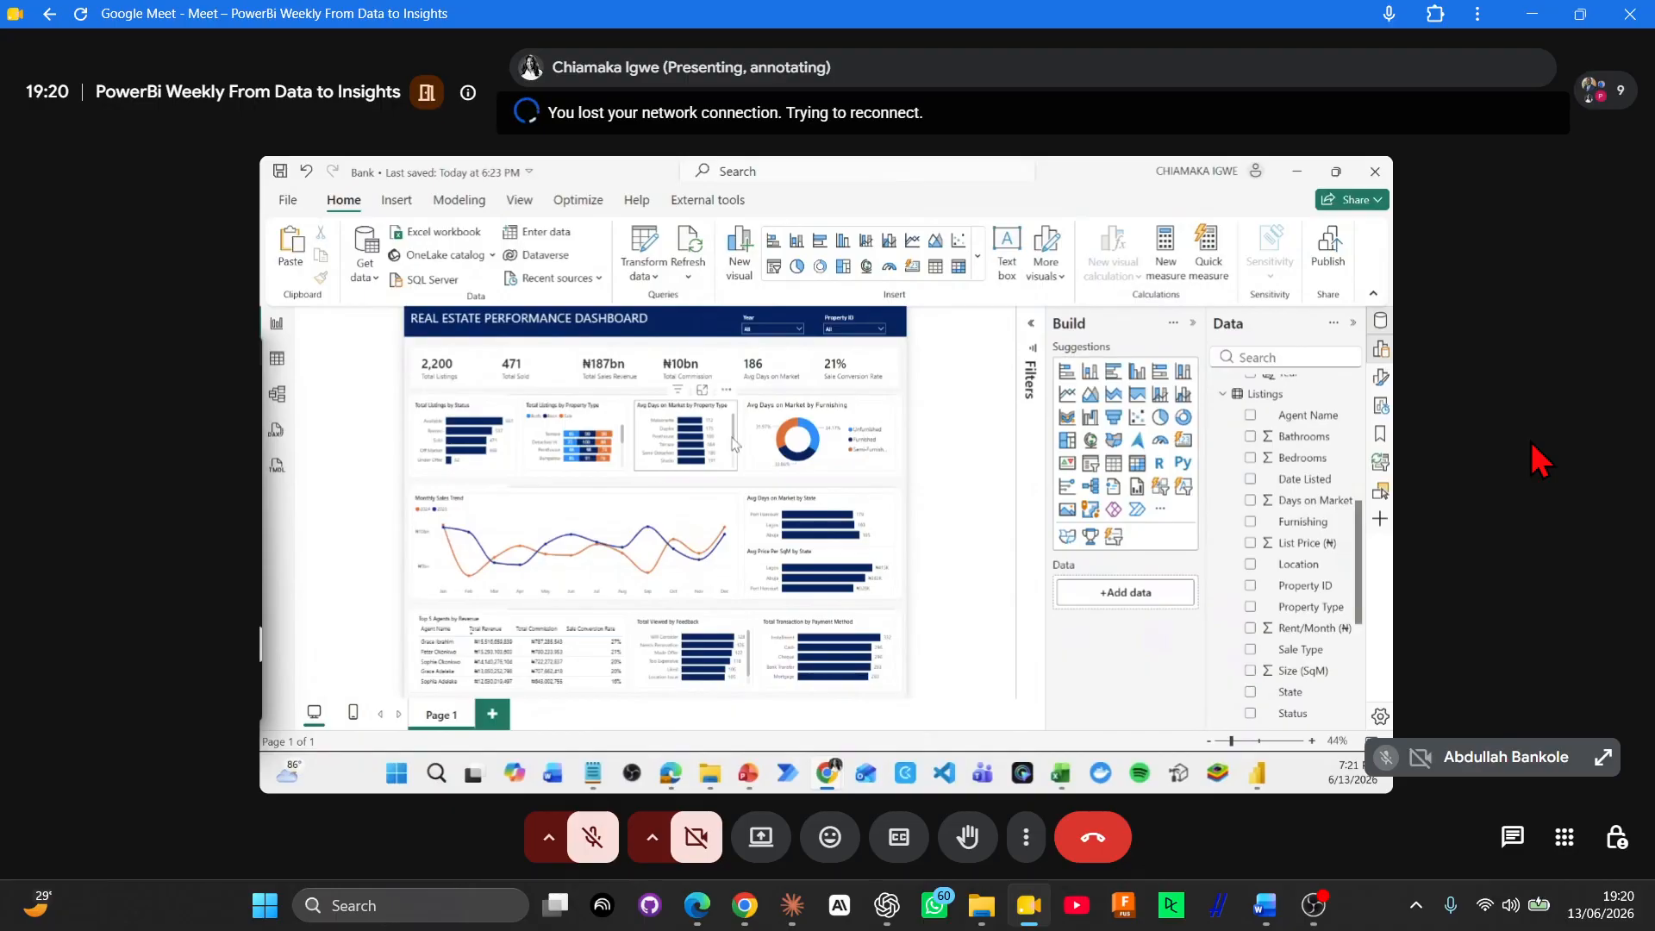
# Step: Raise a hand in the meeting and unmute the microphone twice to speak, muting it again each time
pyautogui.click(964, 838)
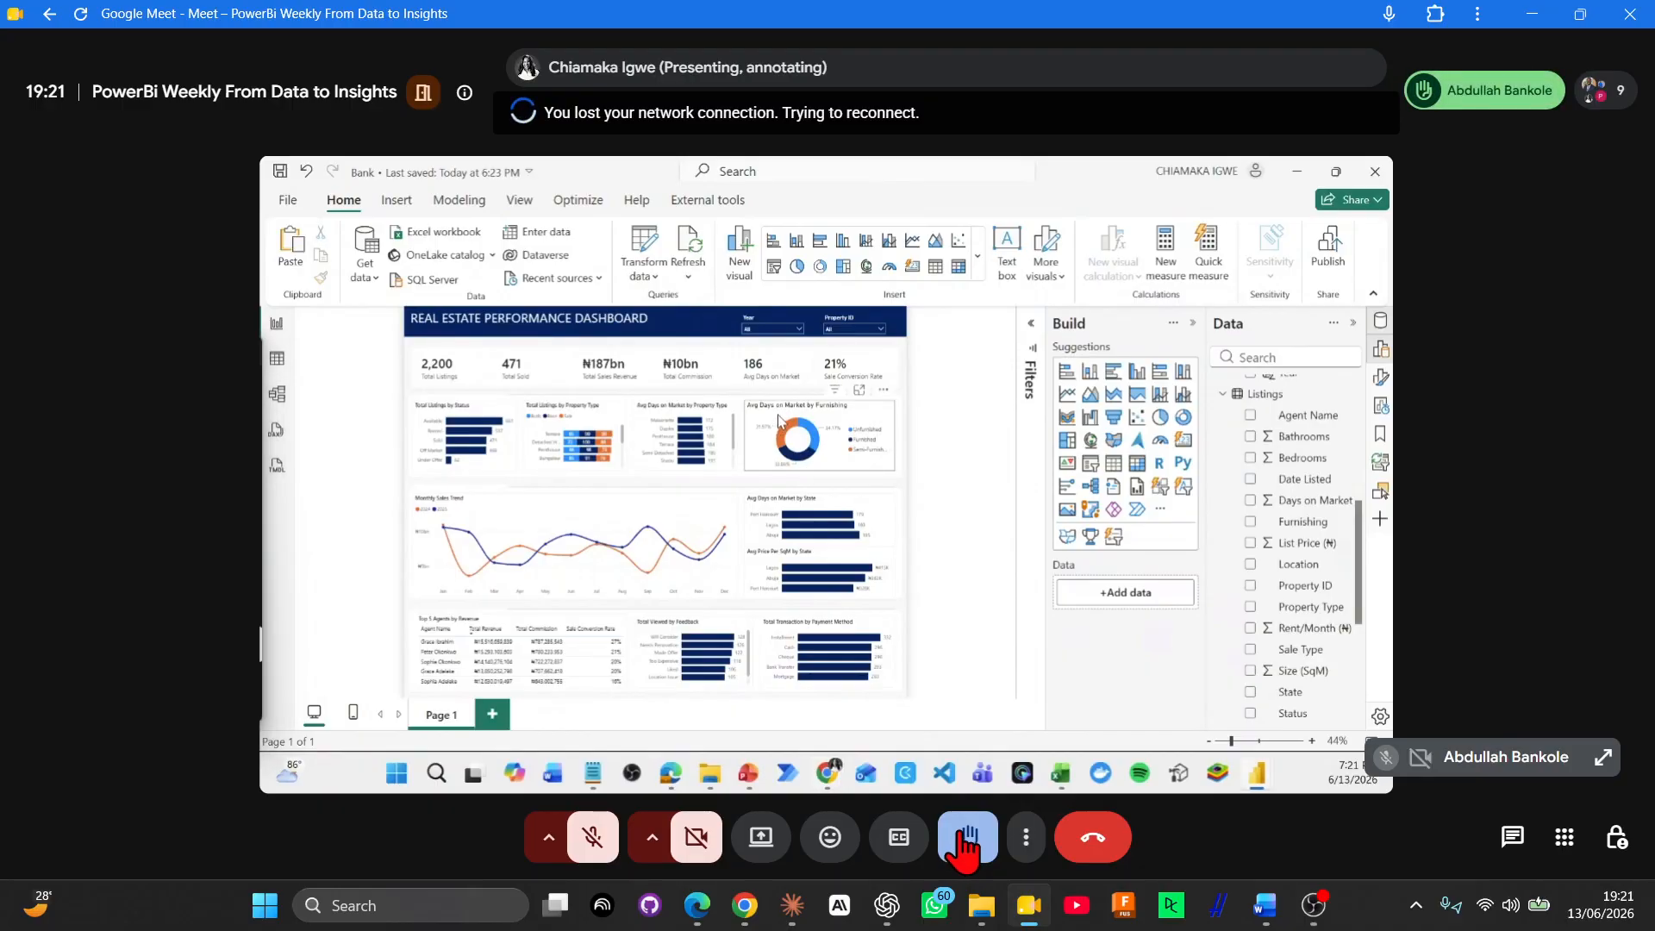
pyautogui.click(603, 841)
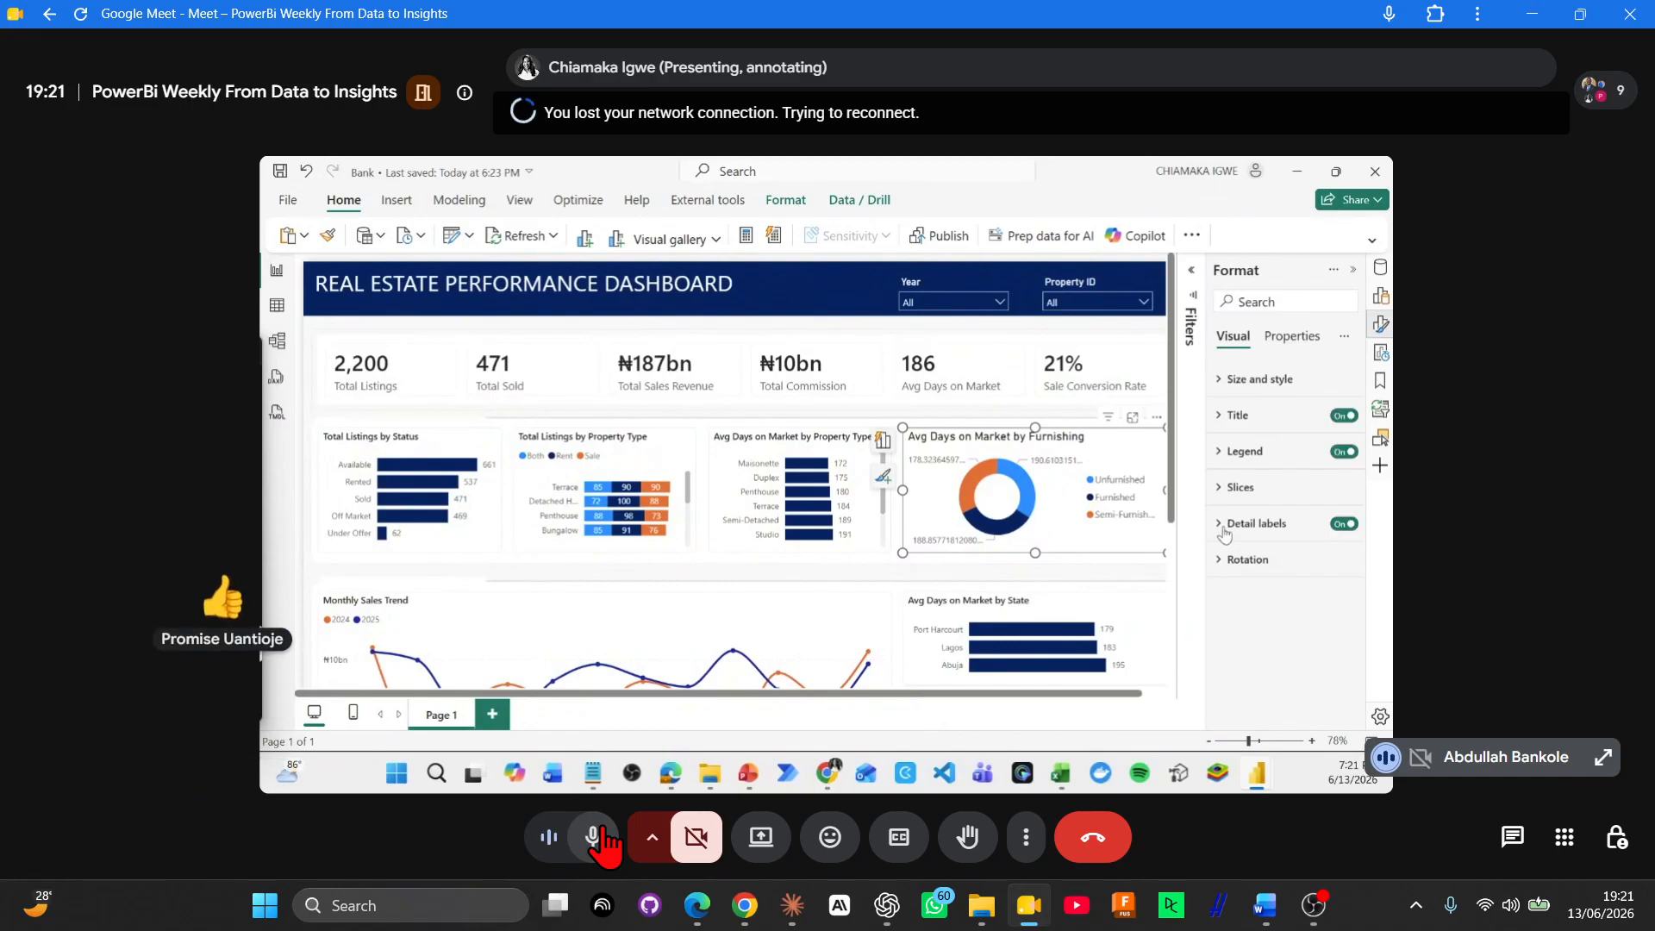
pyautogui.click(601, 832)
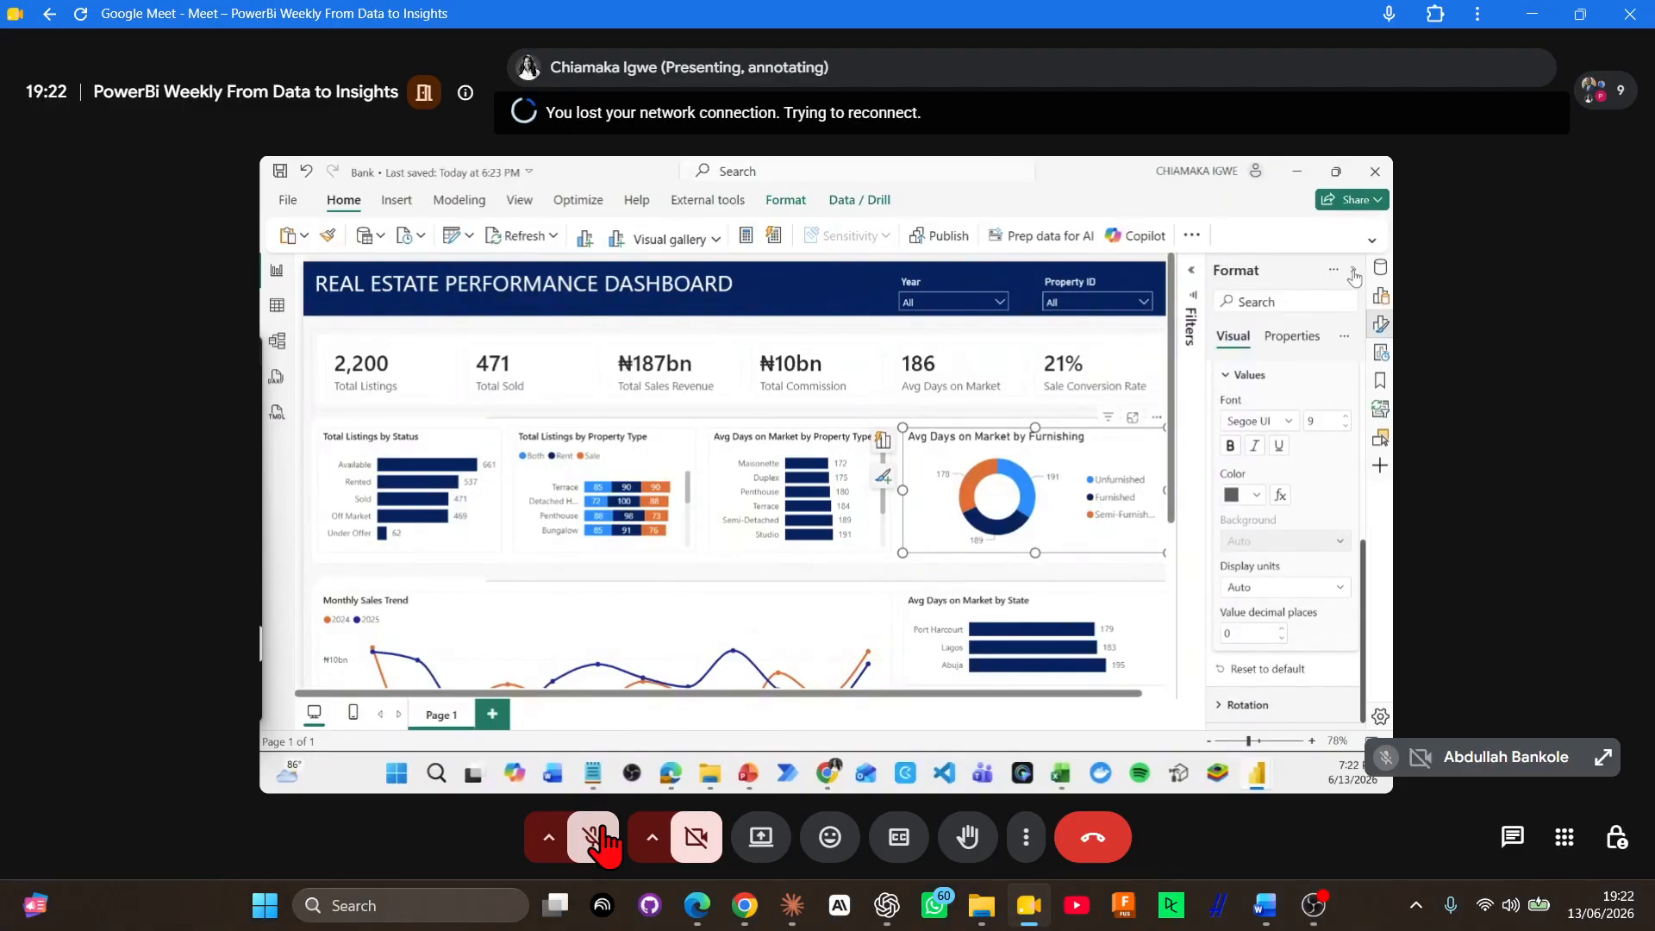
pyautogui.click(601, 830)
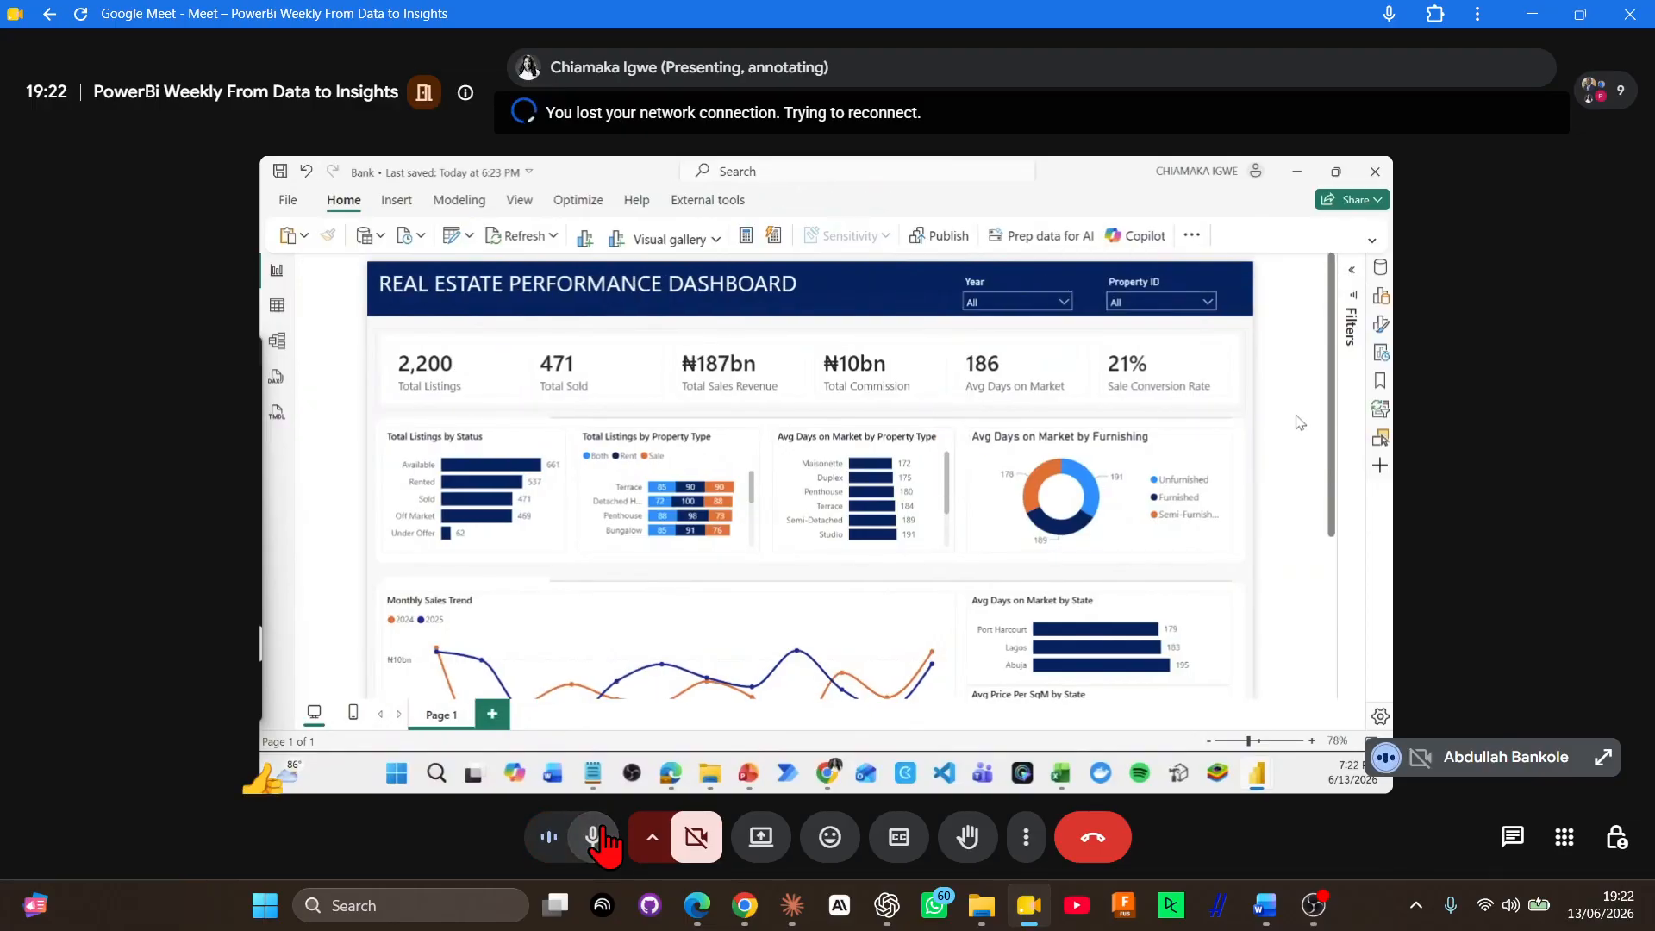
pyautogui.click(601, 834)
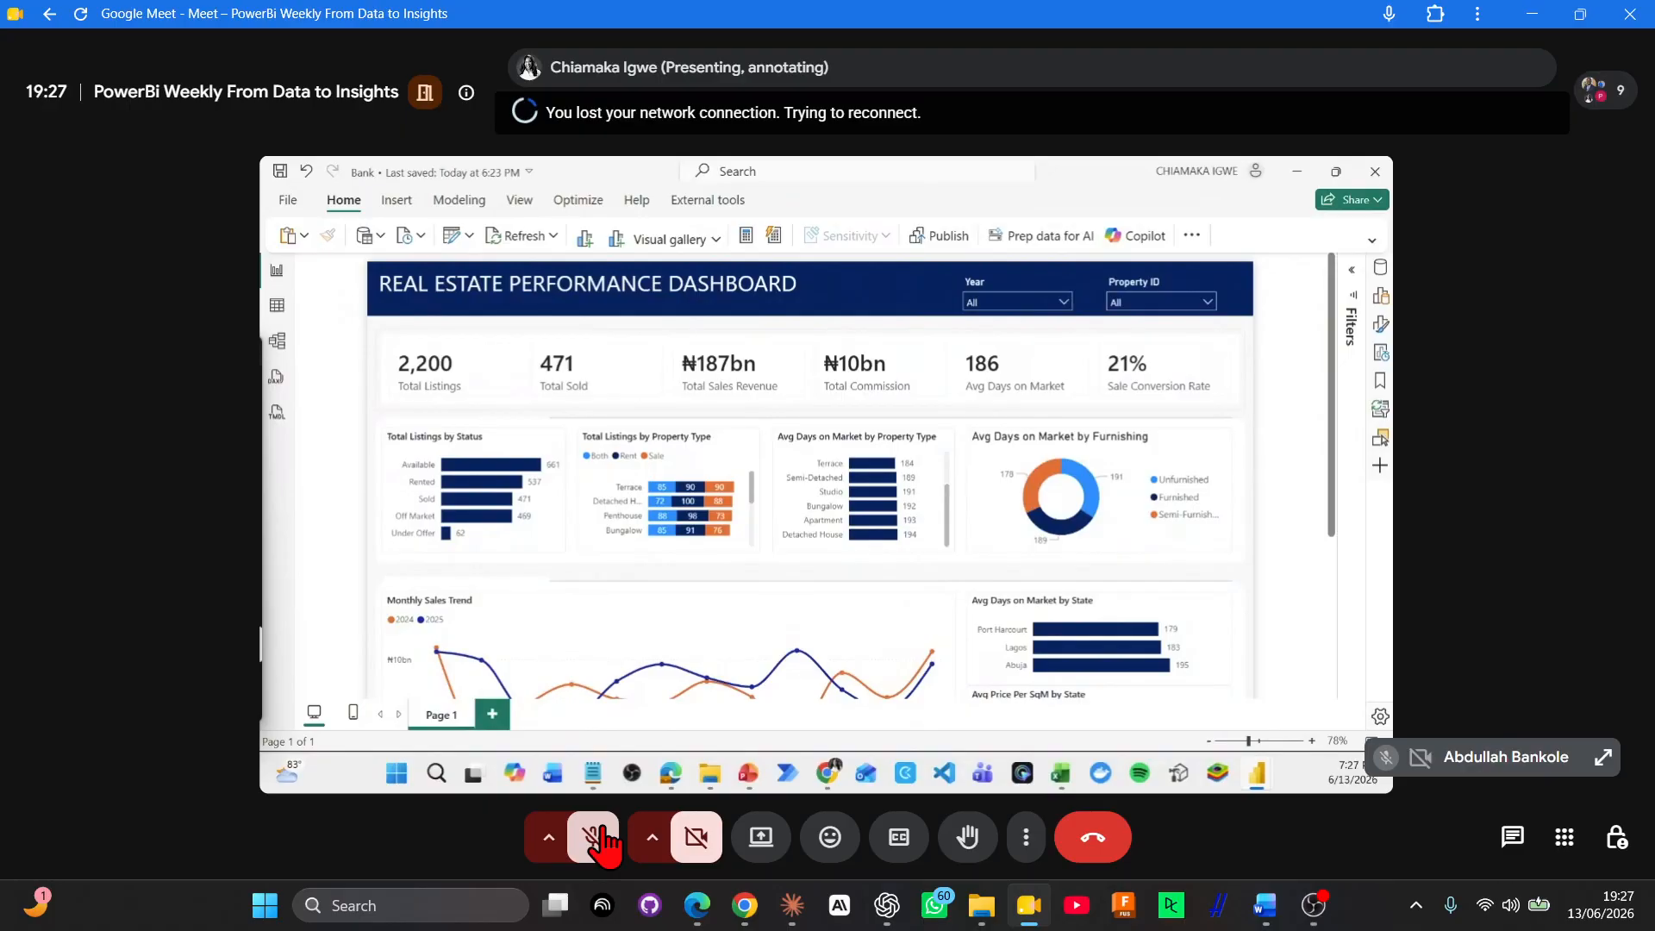
# Step: Unmute the microphone and look through the list of people in the meeting
pyautogui.click(595, 836)
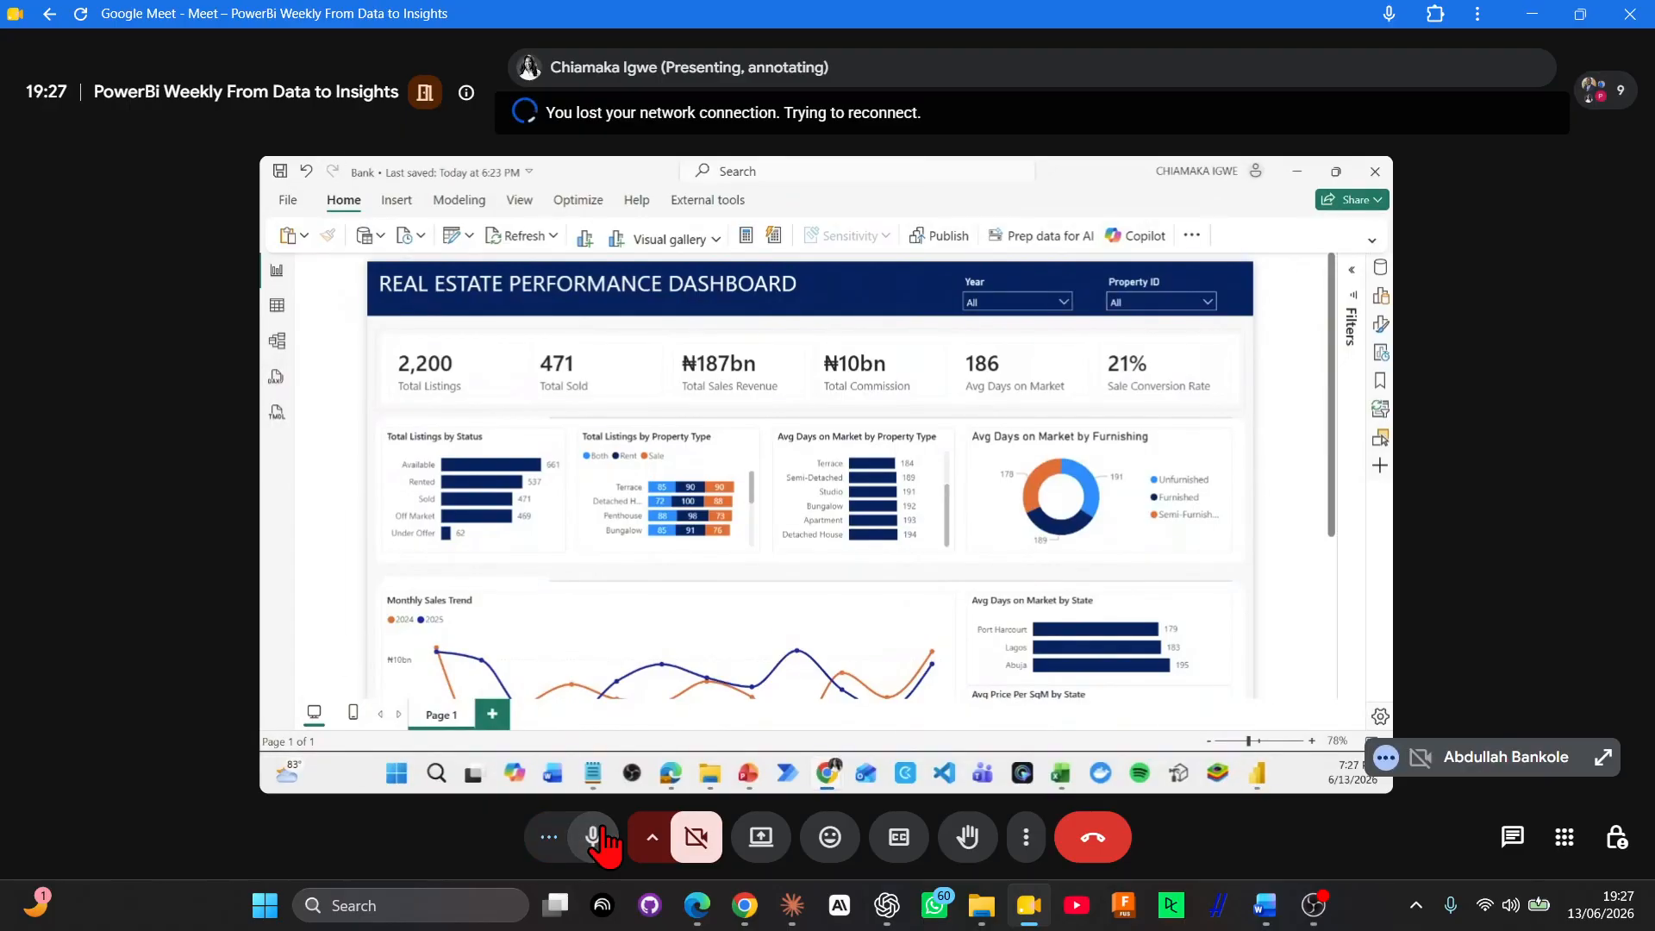
pyautogui.click(1604, 89)
pyautogui.scroll(-3, 1494, 709)
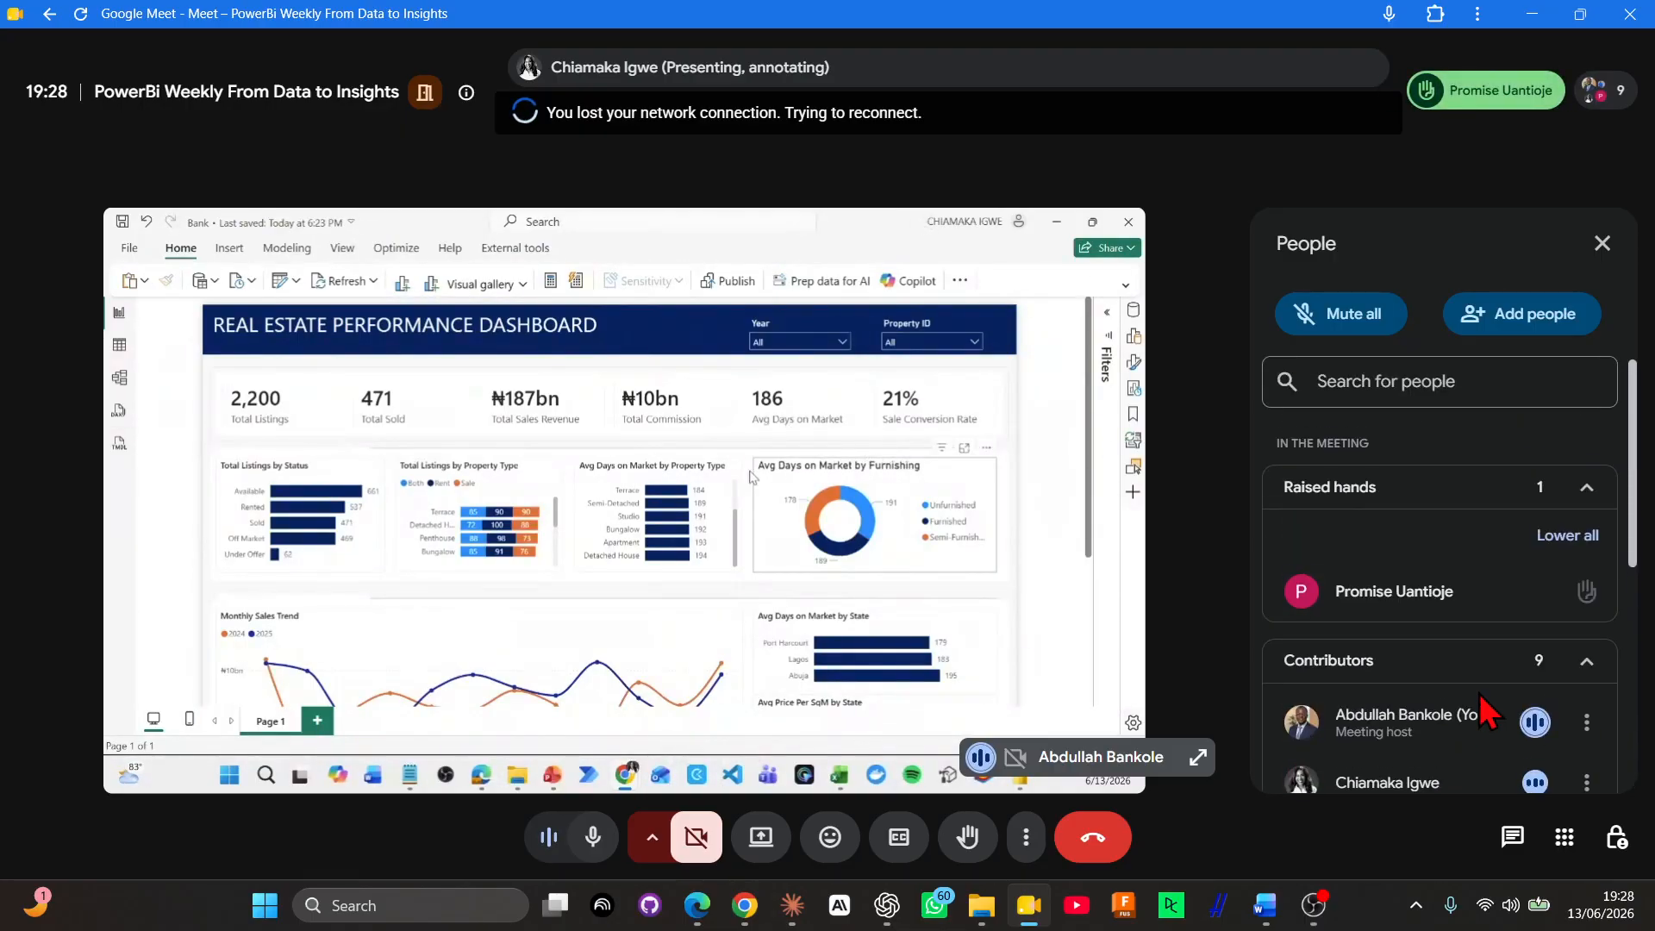
# Step: Review the full list of meeting contributors and the raised hands
pyautogui.scroll(-5, 1481, 694)
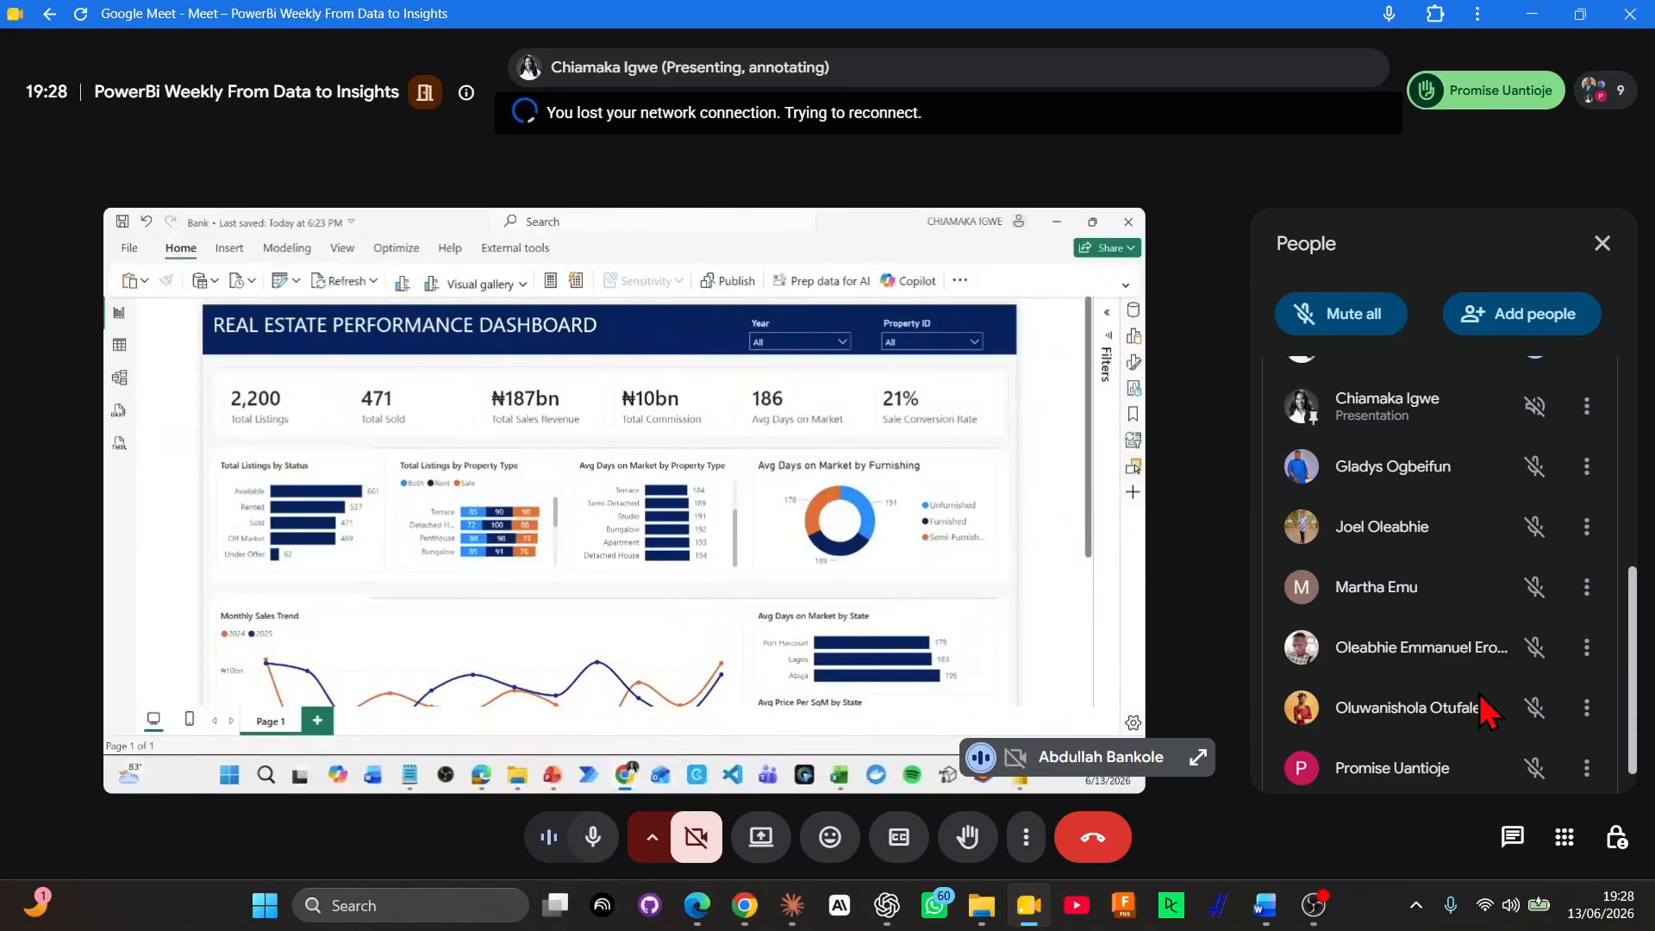
pyautogui.scroll(-1, 1489, 711)
pyautogui.scroll(5, 1489, 711)
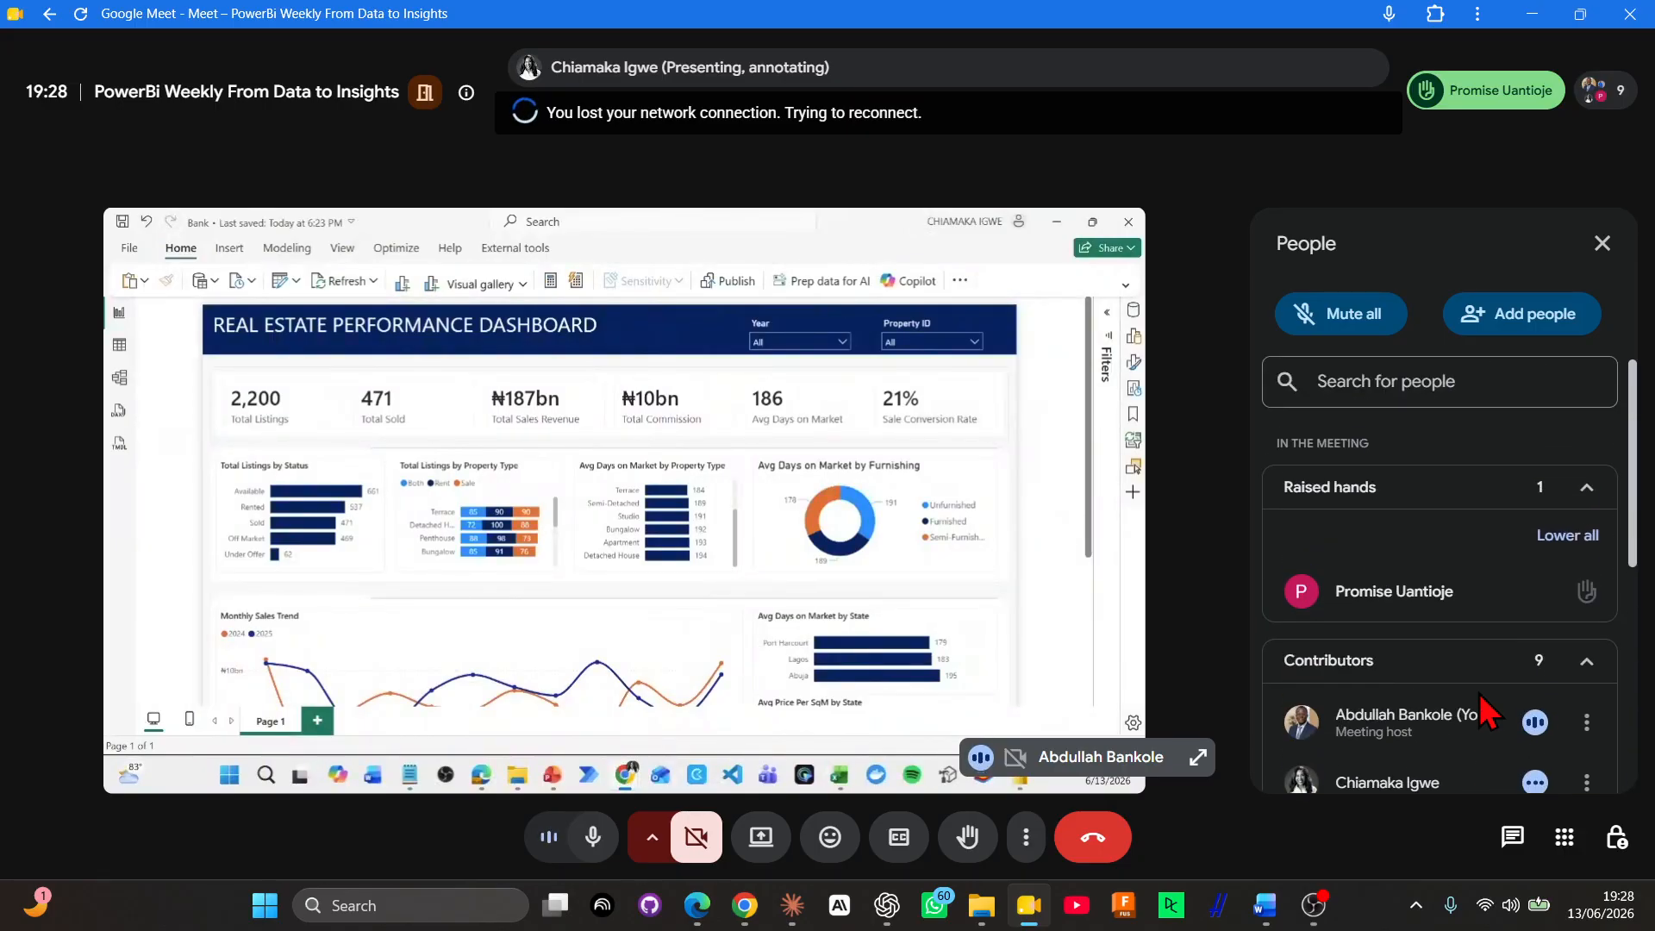
pyautogui.scroll(-5, 1488, 711)
pyautogui.scroll(5, 1489, 711)
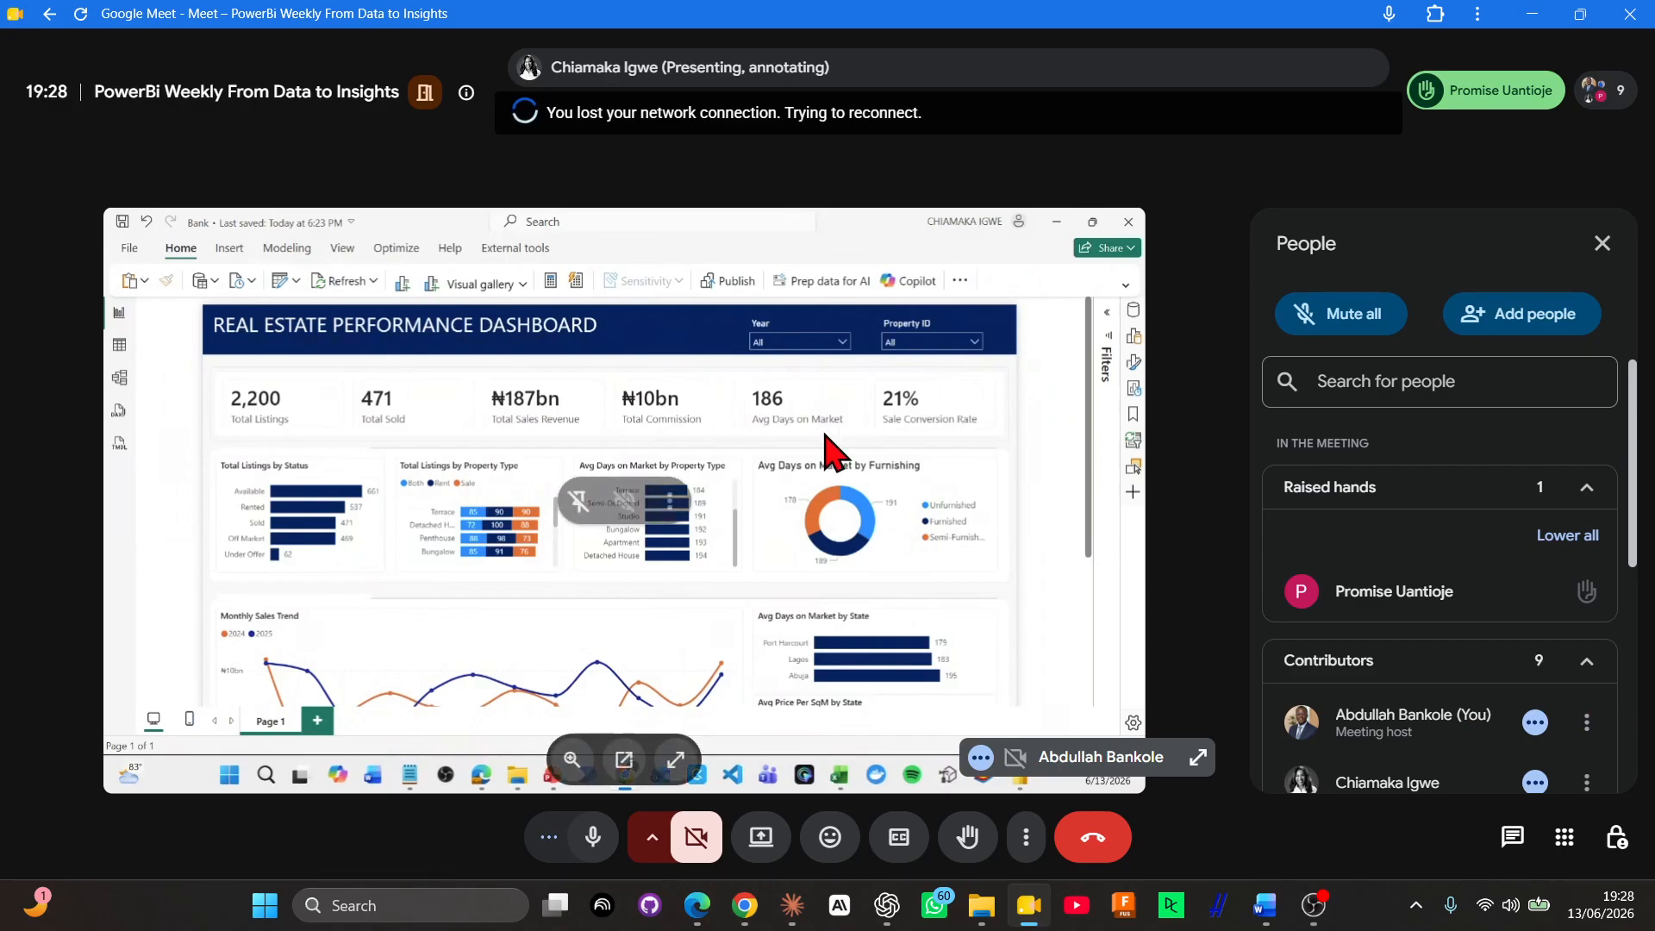
# Step: Mute the microphone while listening, unmute it to speak, and close the list of people
pyautogui.click(598, 853)
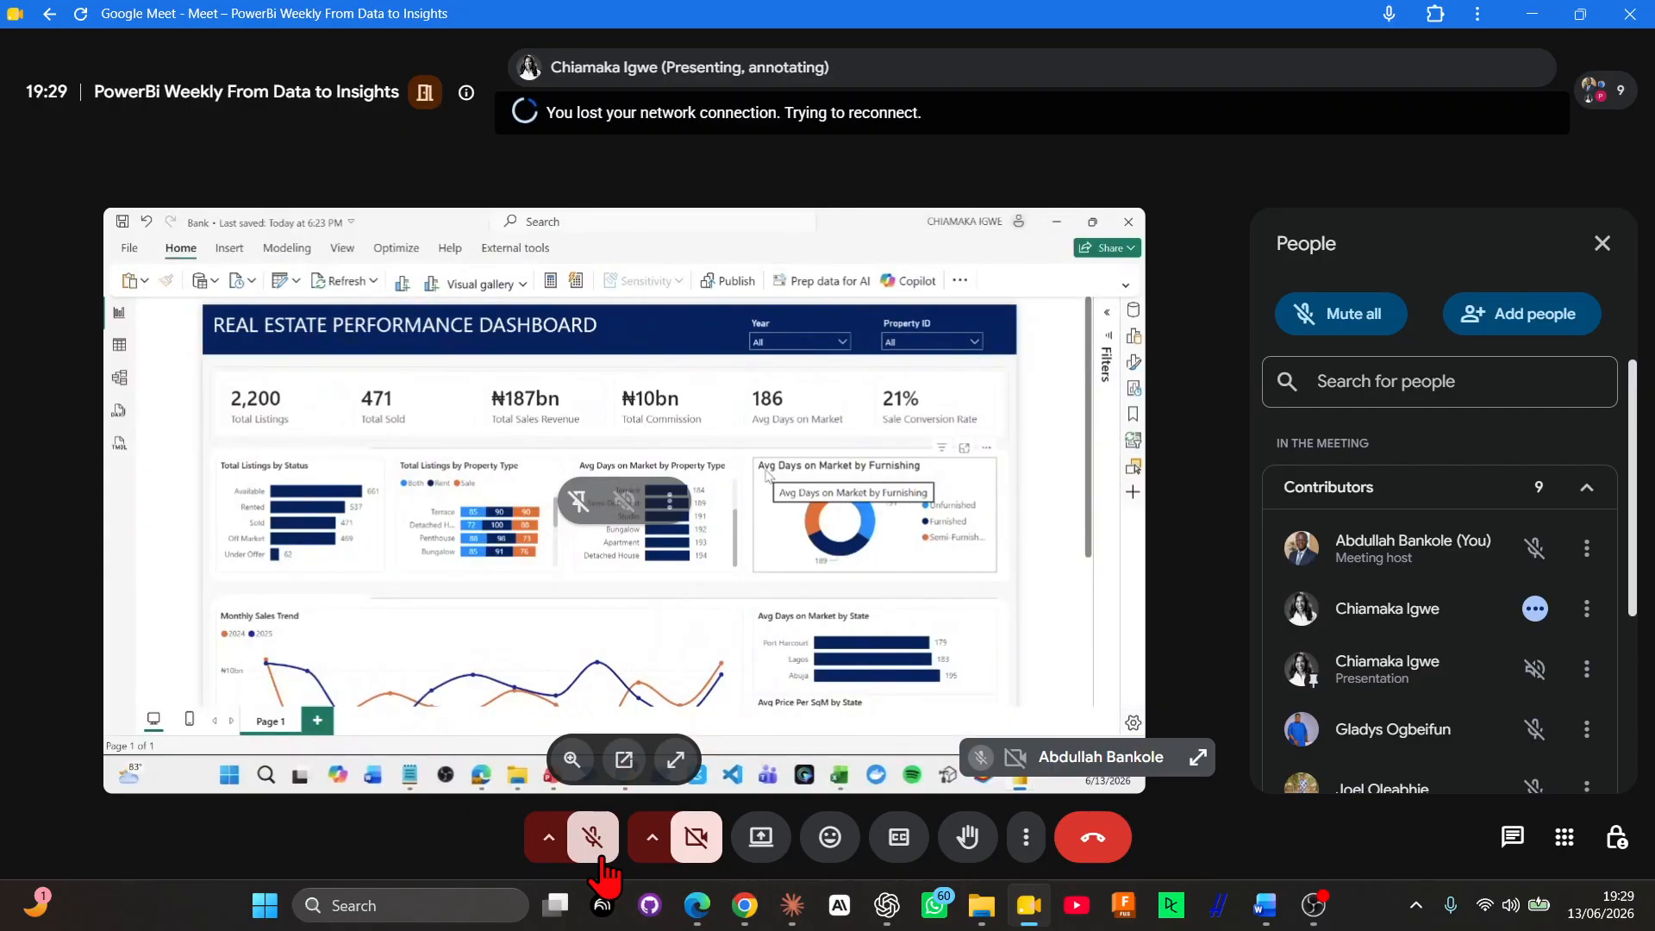
pyautogui.click(602, 859)
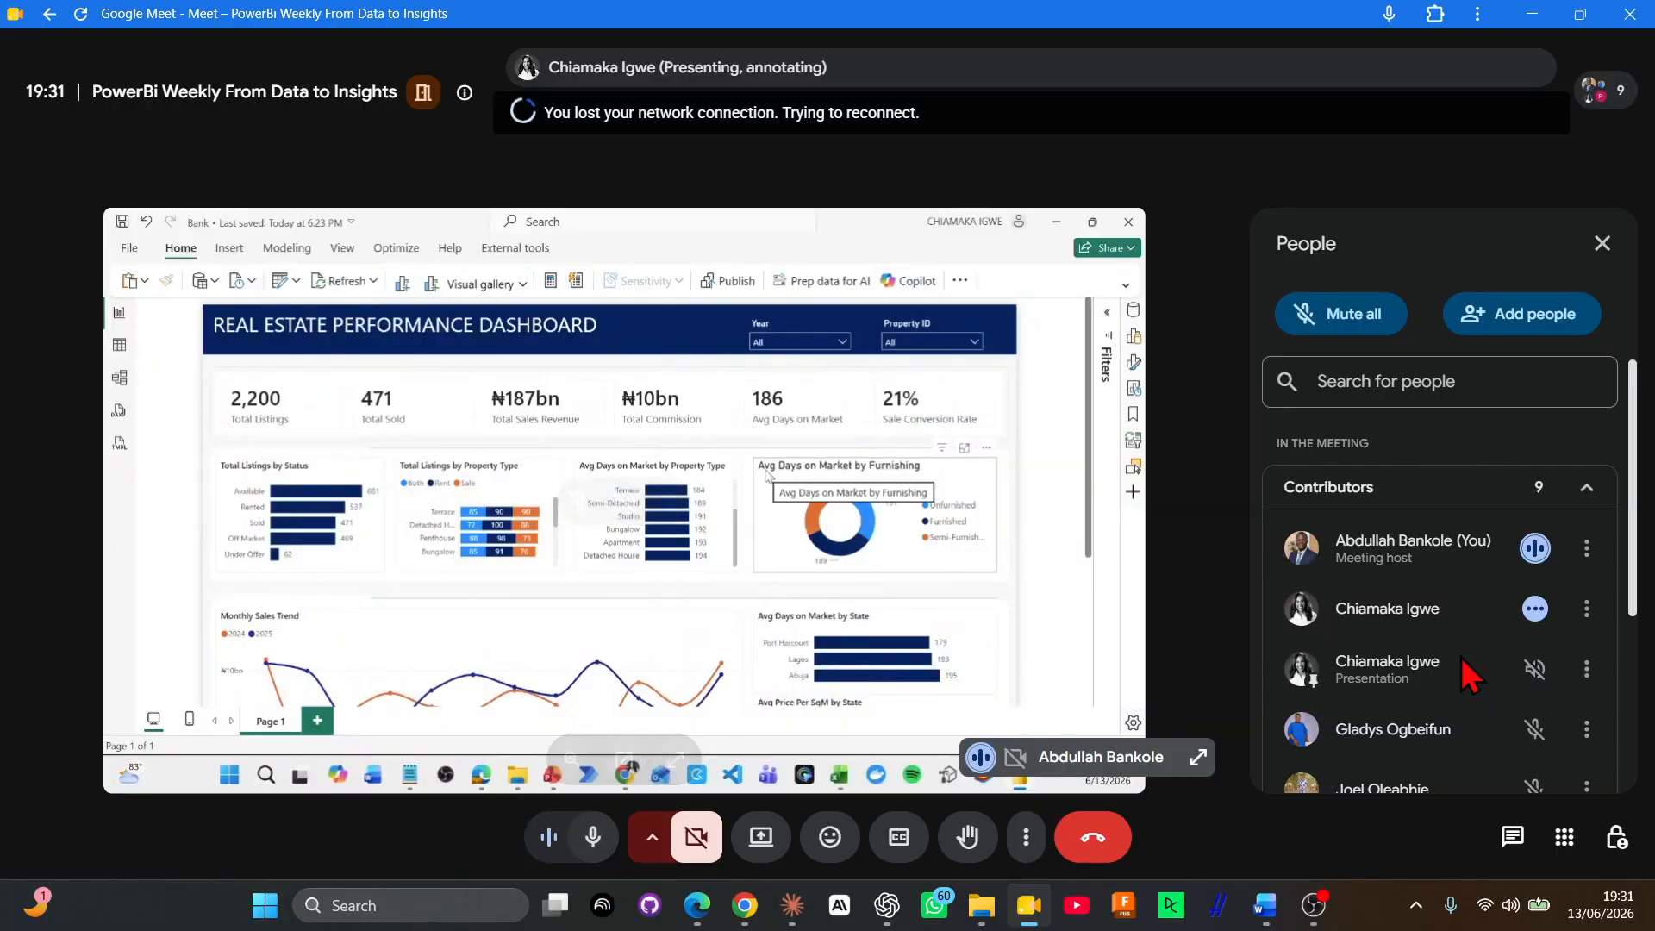
pyautogui.click(1596, 262)
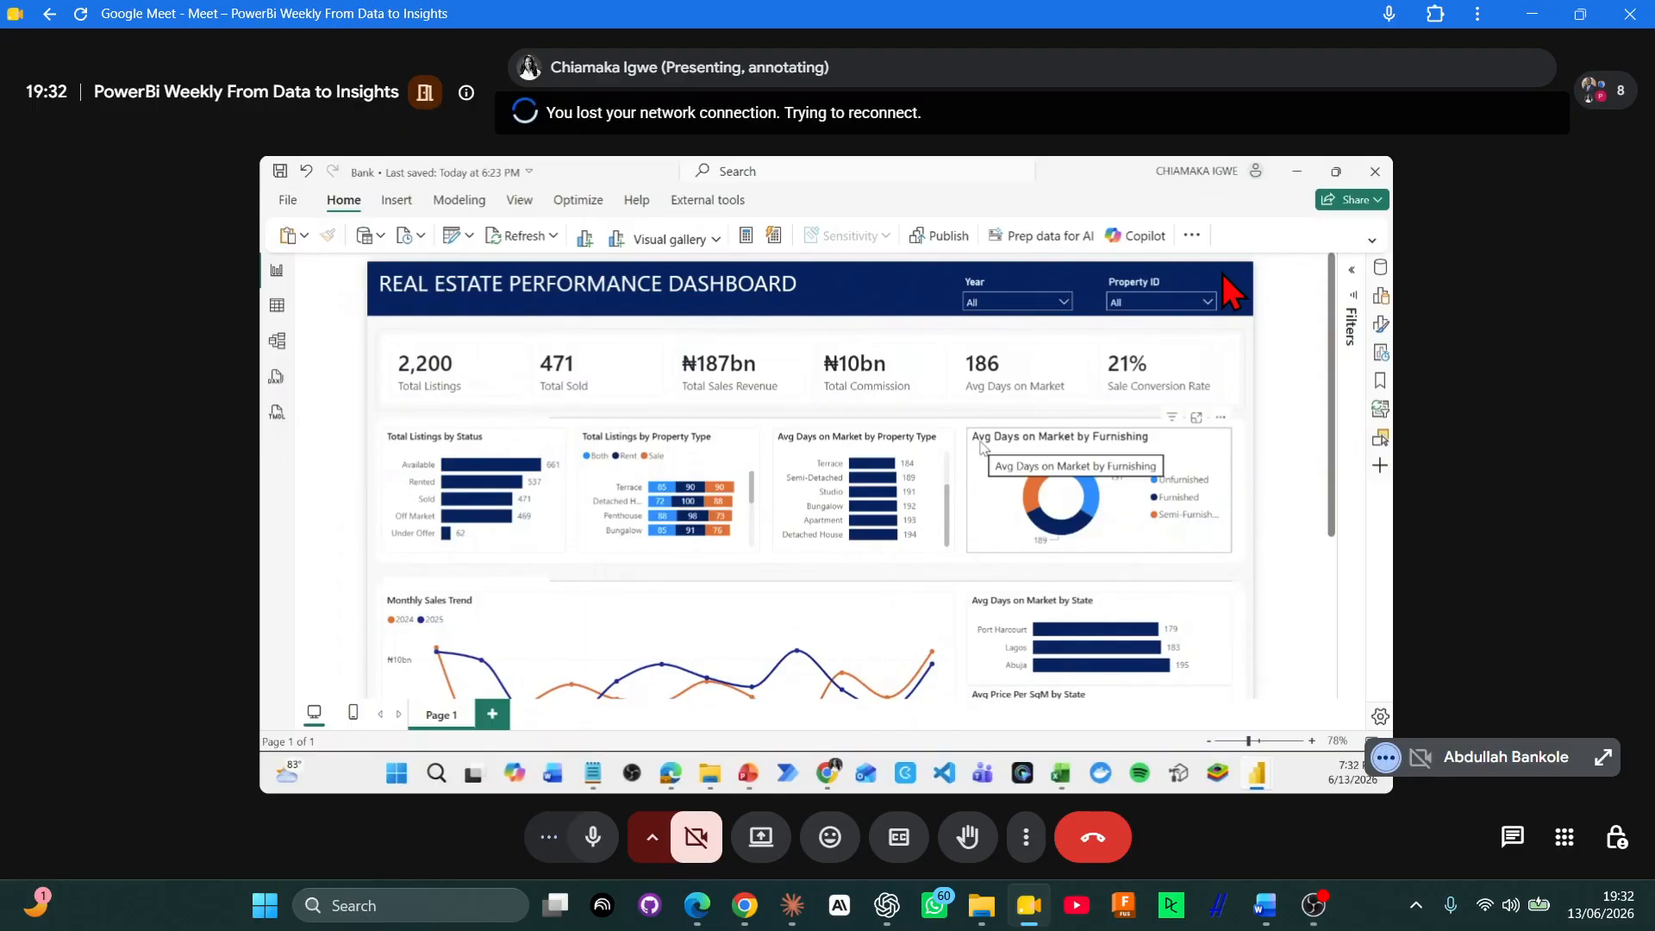
# Step: Reopen the list of people and check the contributors still in the meeting
pyautogui.click(1608, 95)
pyautogui.click(1615, 105)
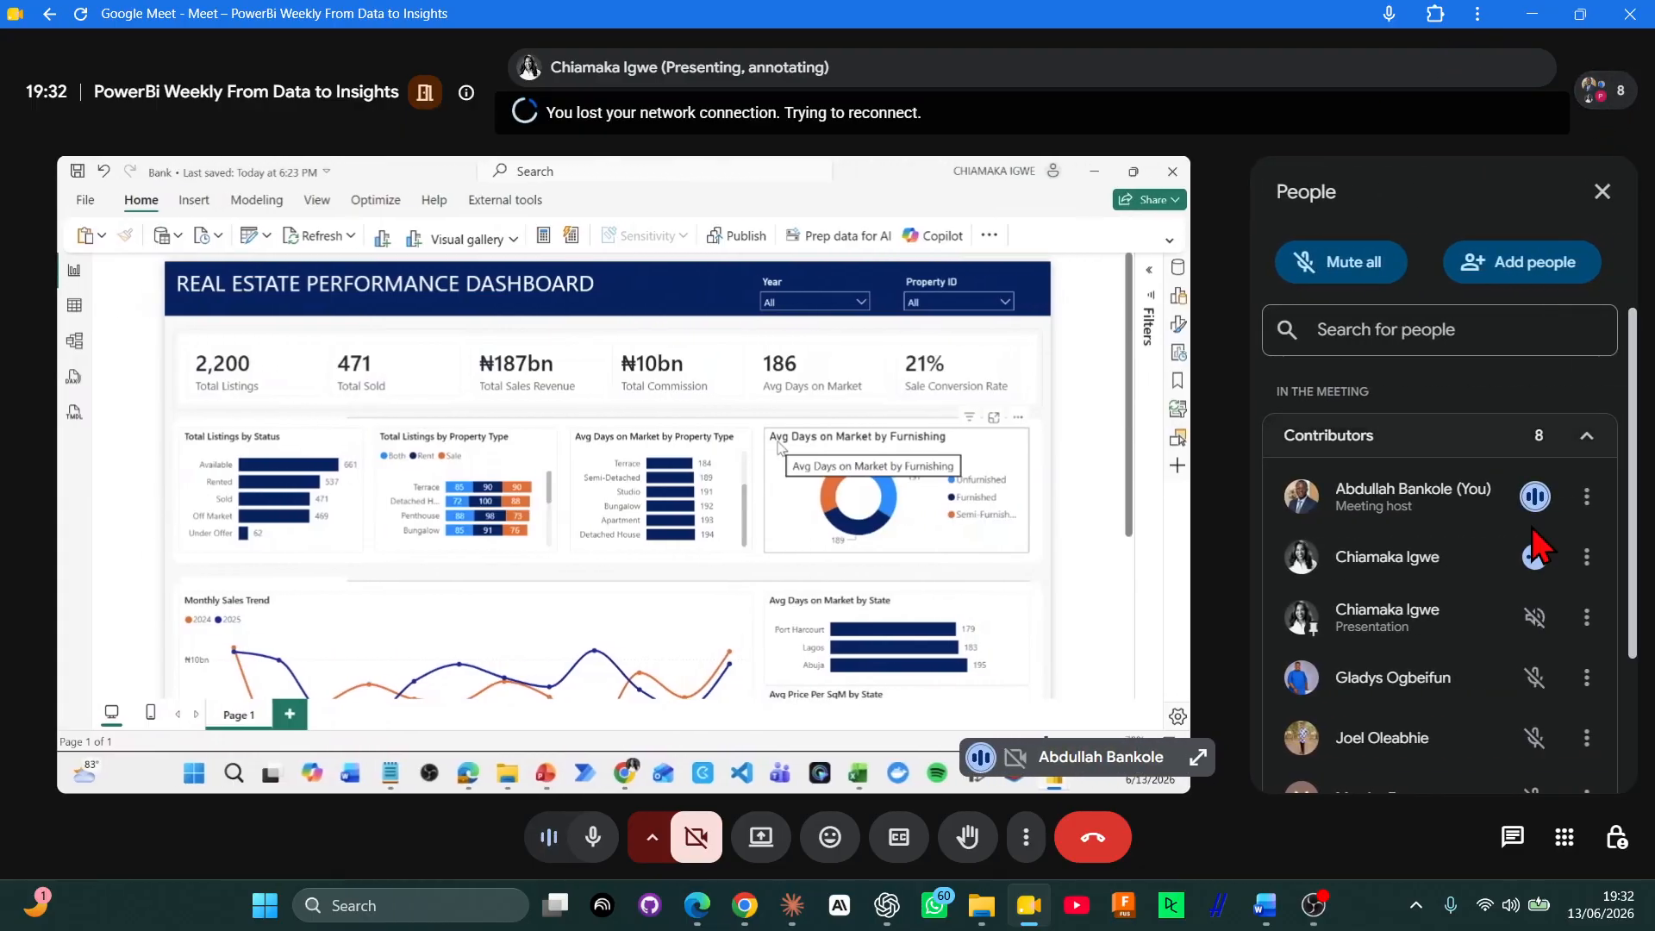
pyautogui.scroll(-3, 1535, 526)
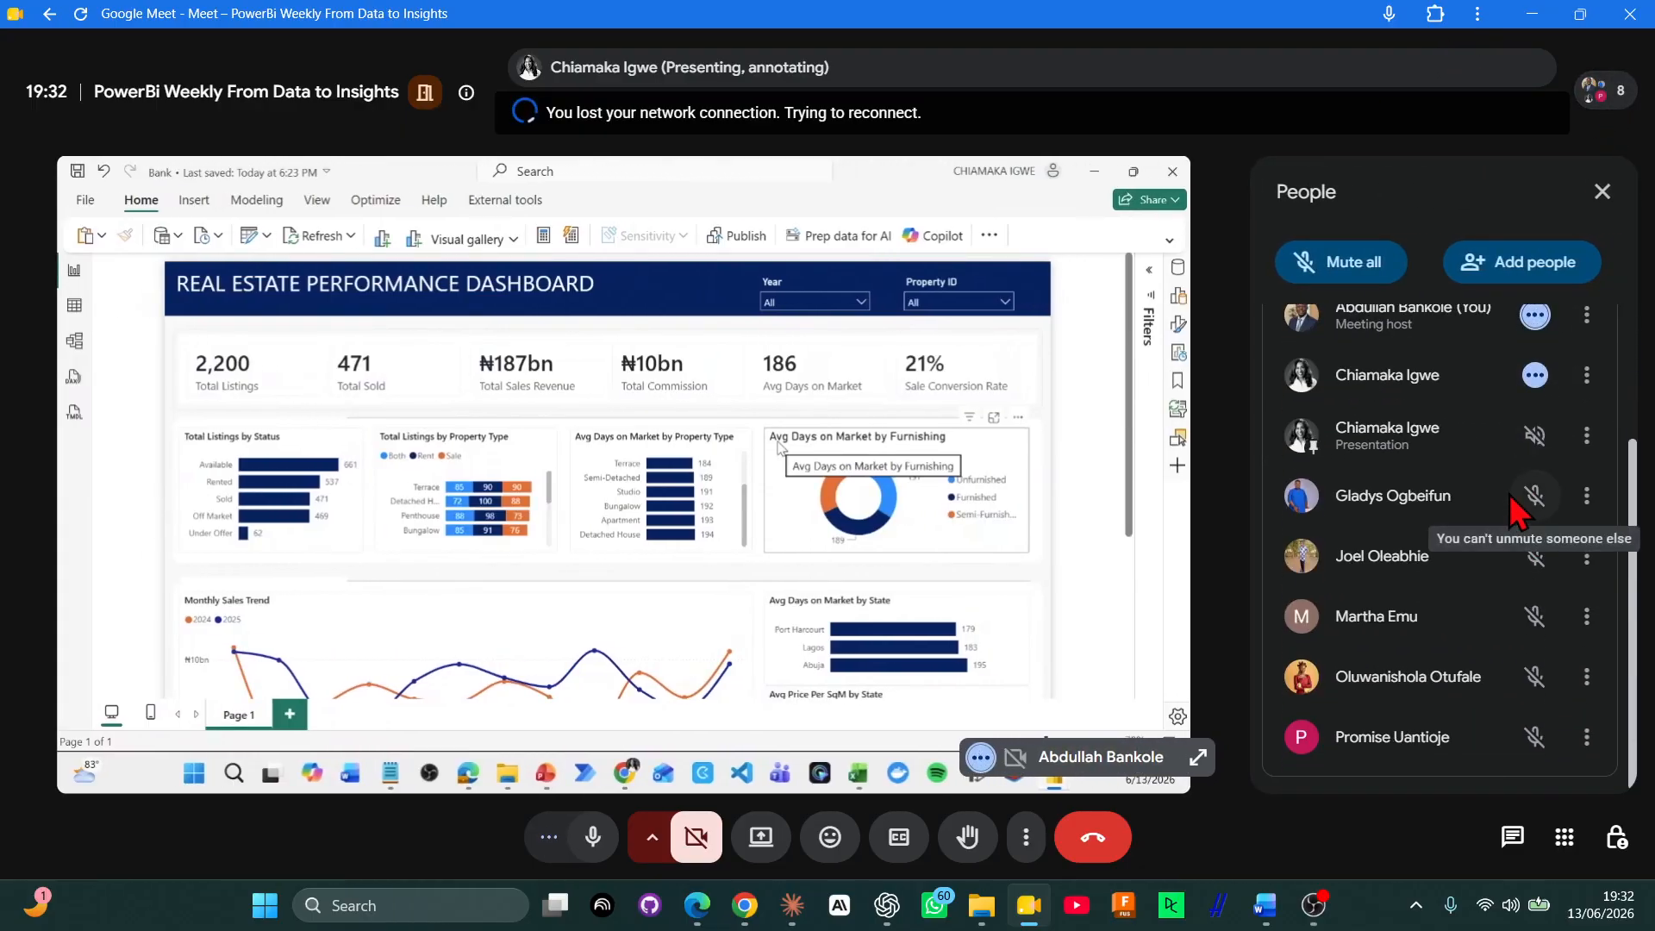